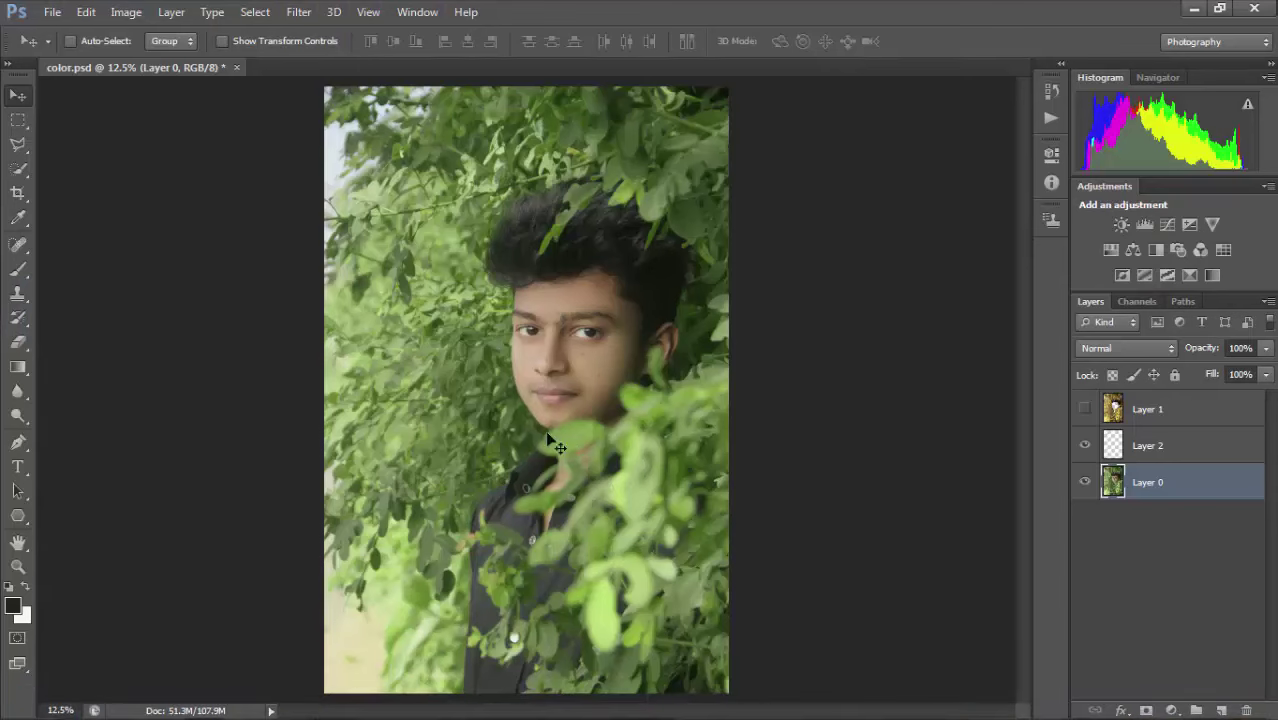
Set the Eraser brush to 98 px and delete the transparent Layer 2.
{"action": "left_click", "coordinate": [18, 342]}
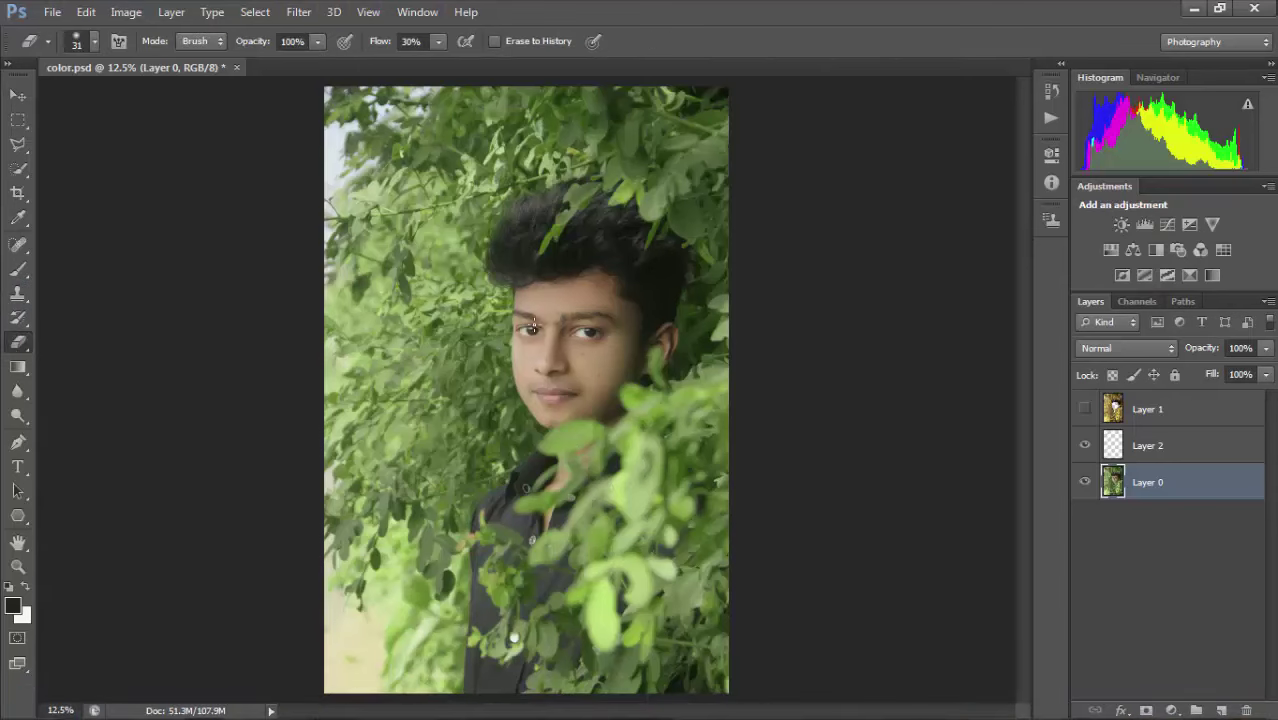
{"action": "right_click", "coordinate": [450, 290]}
{"action": "left_click", "coordinate": [536, 281]}
{"action": "key", "text": "Return"}
{"action": "left_click", "coordinate": [1155, 455]}
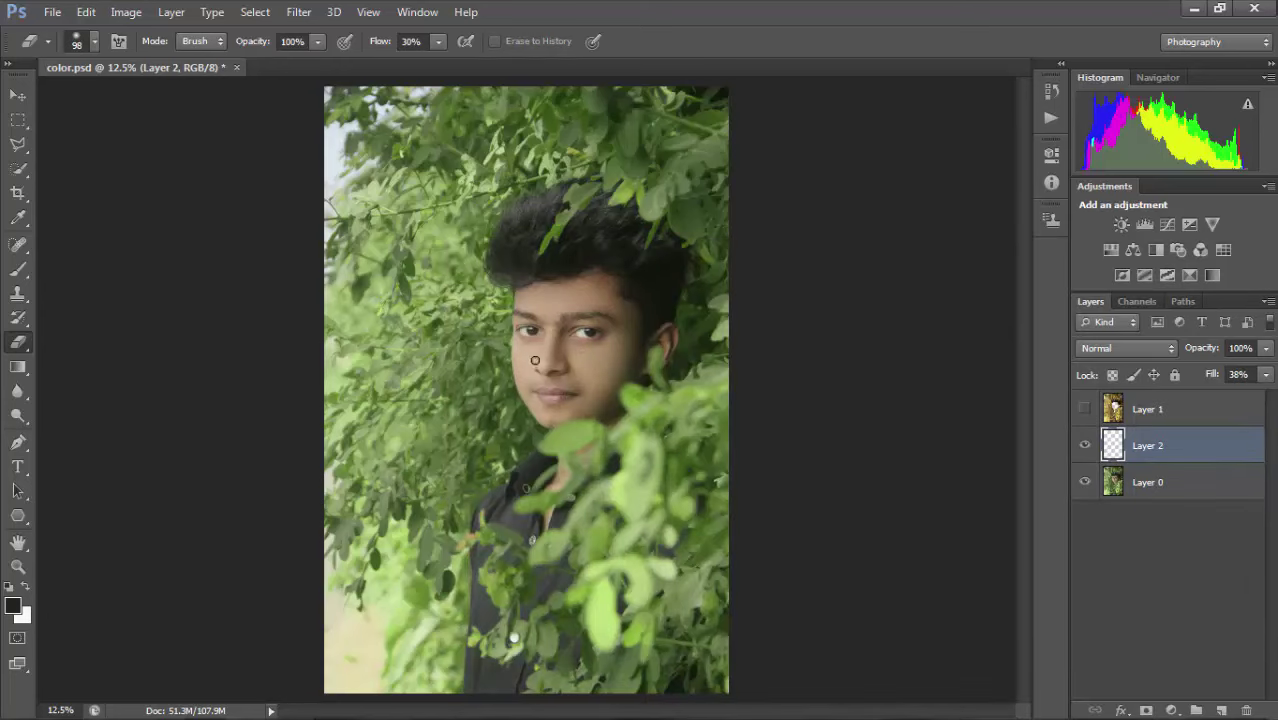
{"action": "key", "text": "Delete"}
Select Layer 0 and toggle its visibility to compare it with Layer 1.
{"action": "key", "text": "v"}
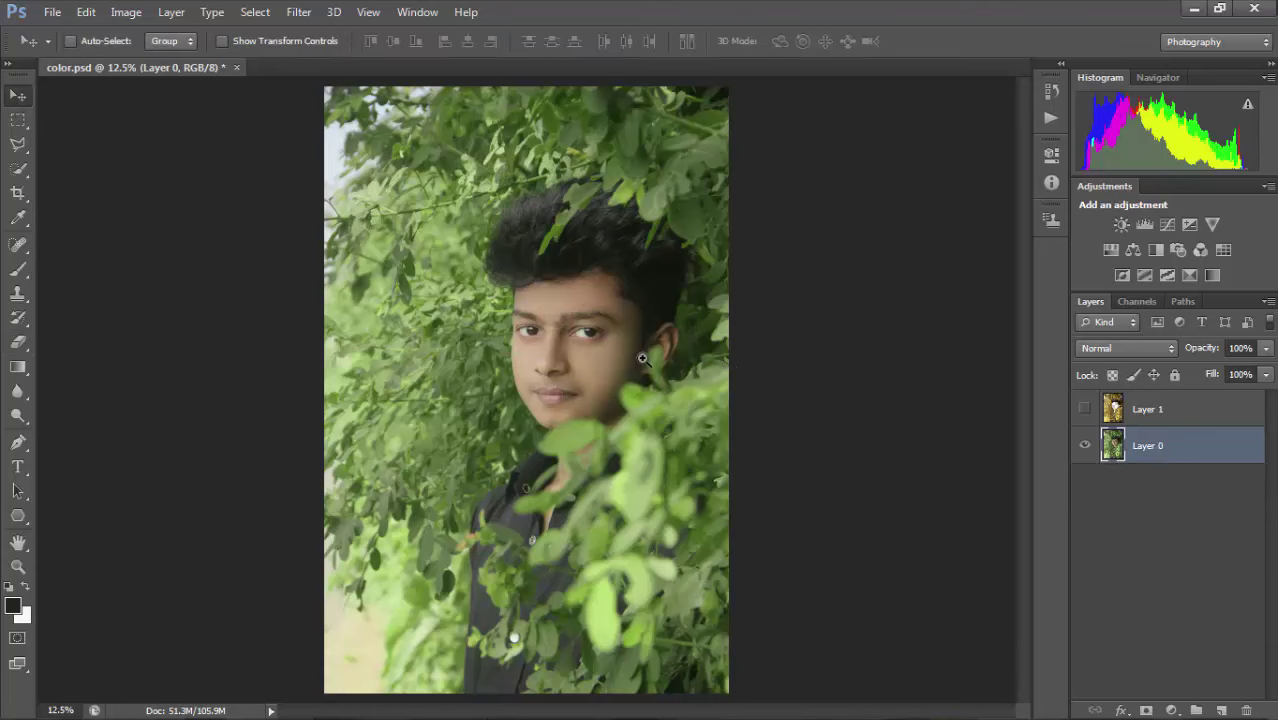
{"action": "left_click", "coordinate": [642, 358]}
{"action": "left_click", "coordinate": [1160, 422]}
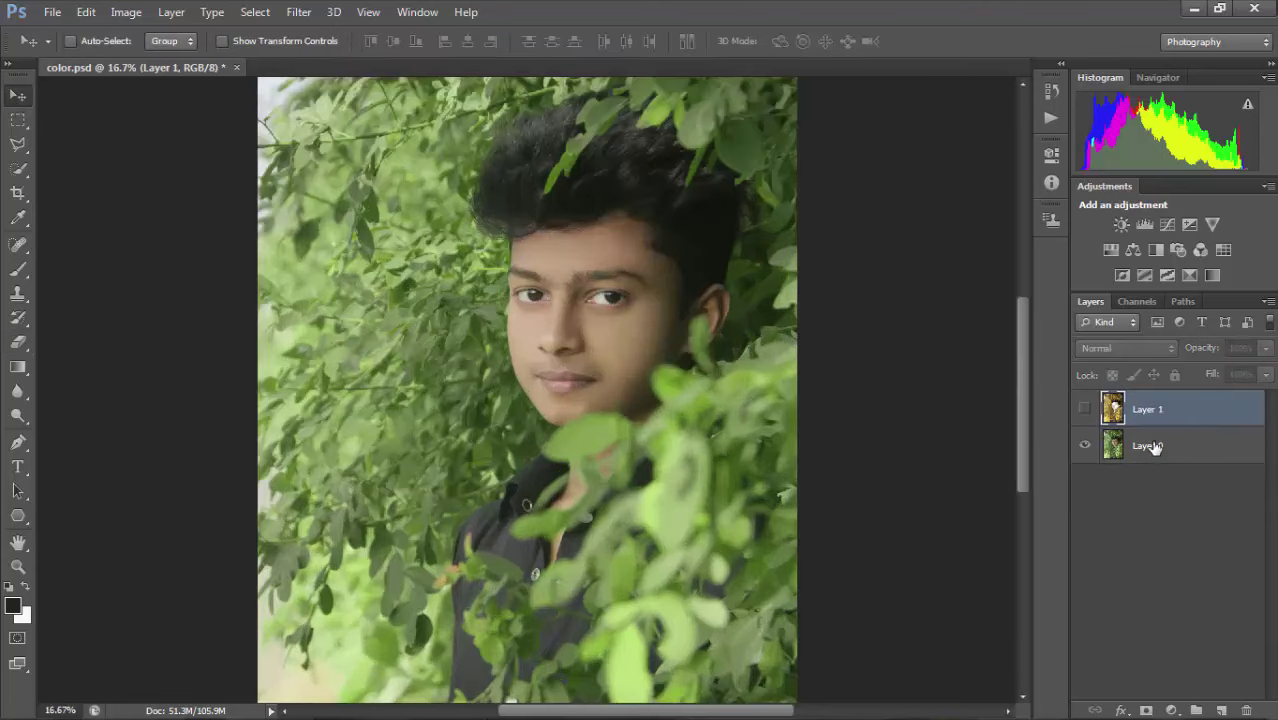
{"action": "left_click", "coordinate": [1155, 447]}
{"action": "left_click", "coordinate": [1085, 445]}
{"action": "left_click", "coordinate": [1085, 445]}
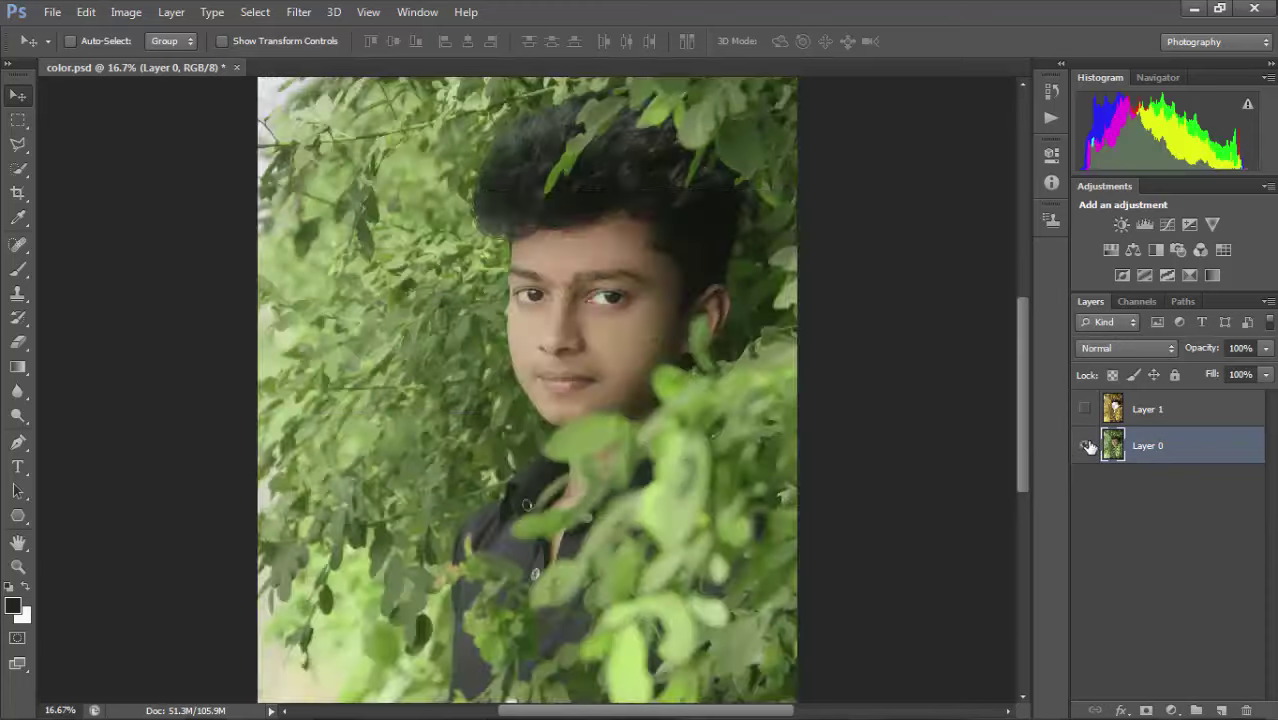
{"action": "key", "text": "ctrl+minus"}
{"action": "key", "text": "ctrl+minus"}
{"action": "key", "text": "ctrl+plus"}
Raise Layer 0's saturation to +7 with Hue/Saturation.
{"action": "key", "text": "ctrl+u"}
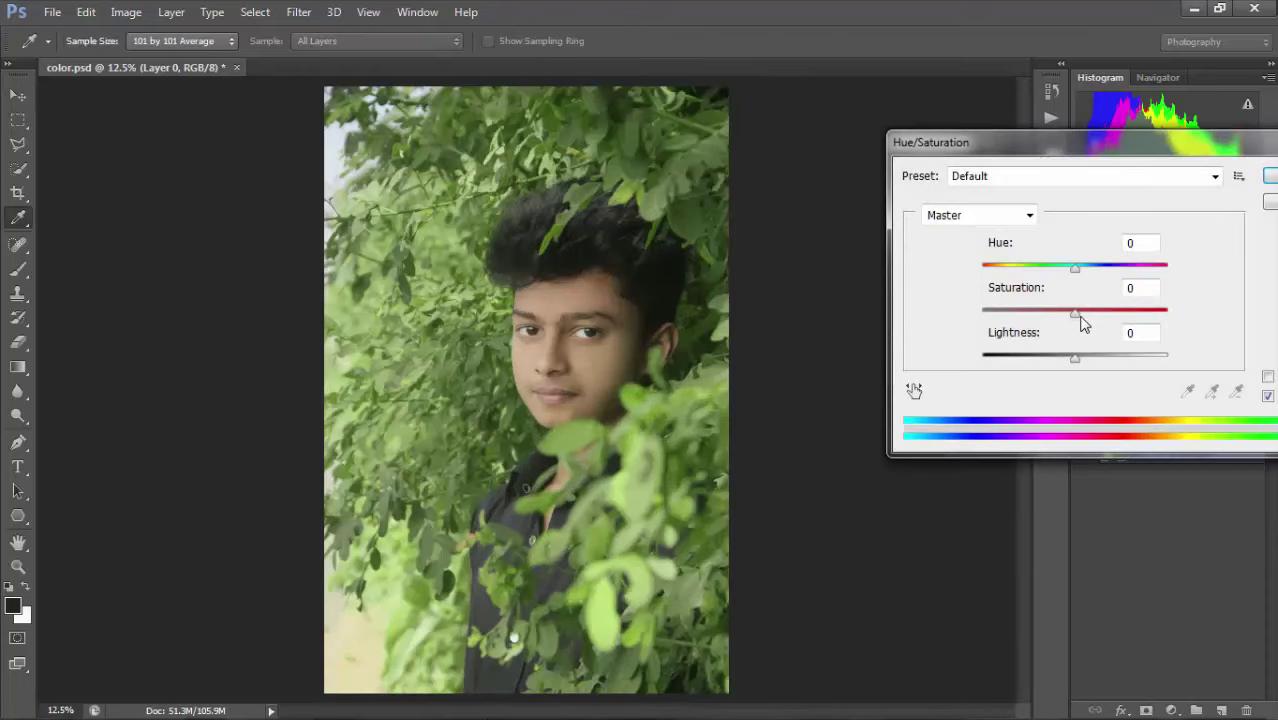
{"action": "left_click_drag", "start_coordinate": [1076, 314], "coordinate": [1082, 314]}
{"action": "key", "text": "Return"}
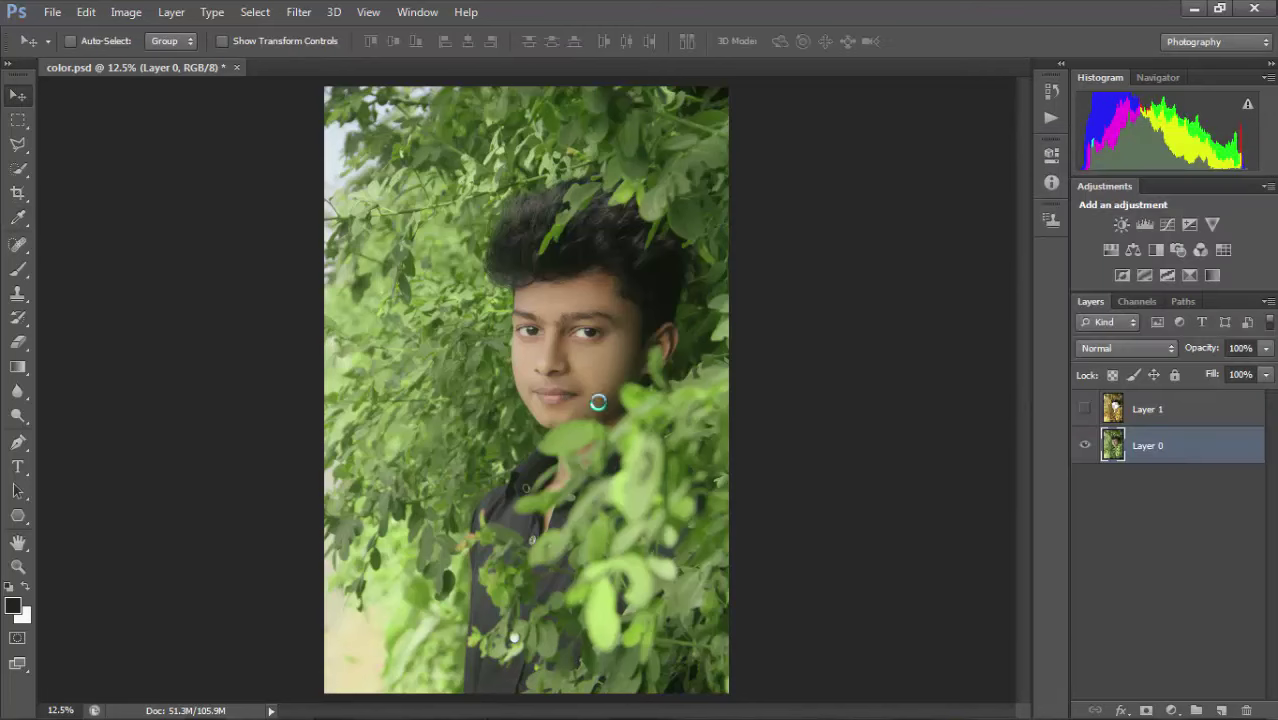
{"action": "left_click", "coordinate": [126, 12]}
{"action": "mouse_move", "coordinate": [154, 60]}
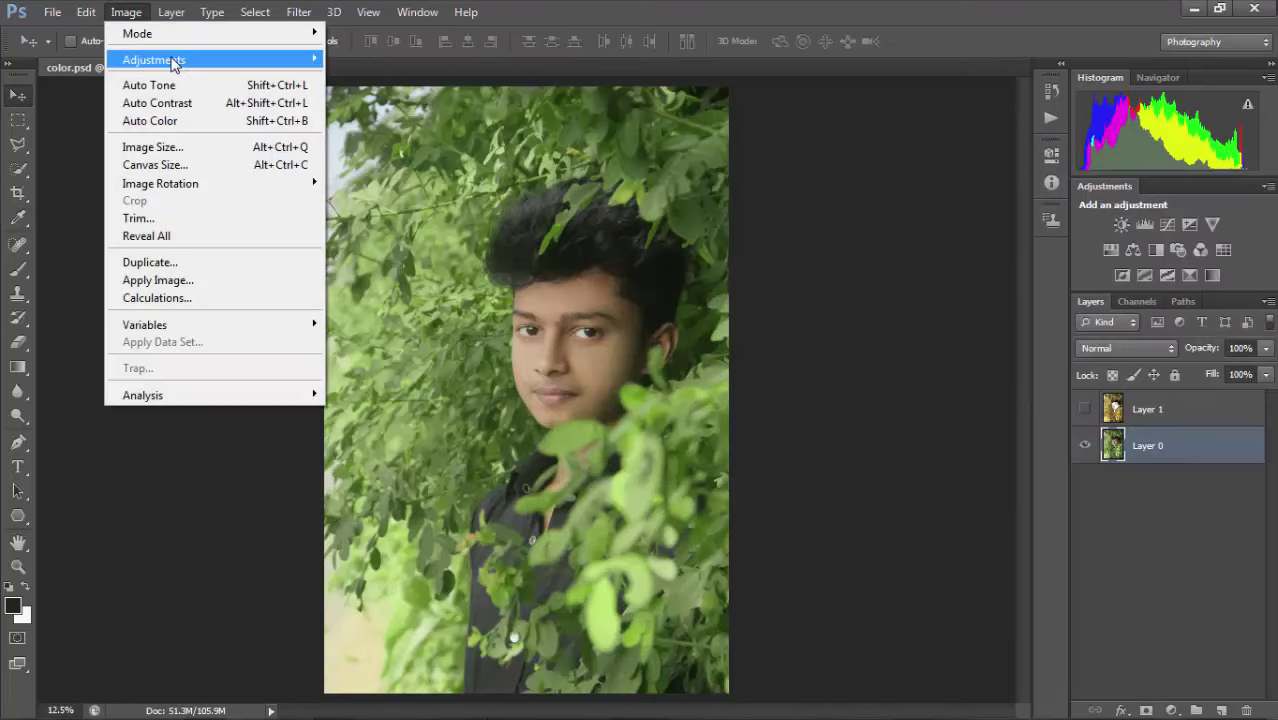
Duplicate Layer 0 and, in Selective Color, strip cyan from the Yellows and set their magenta to -6.
{"action": "left_click", "coordinate": [862, 157]}
{"action": "key", "text": "ctrl+j"}
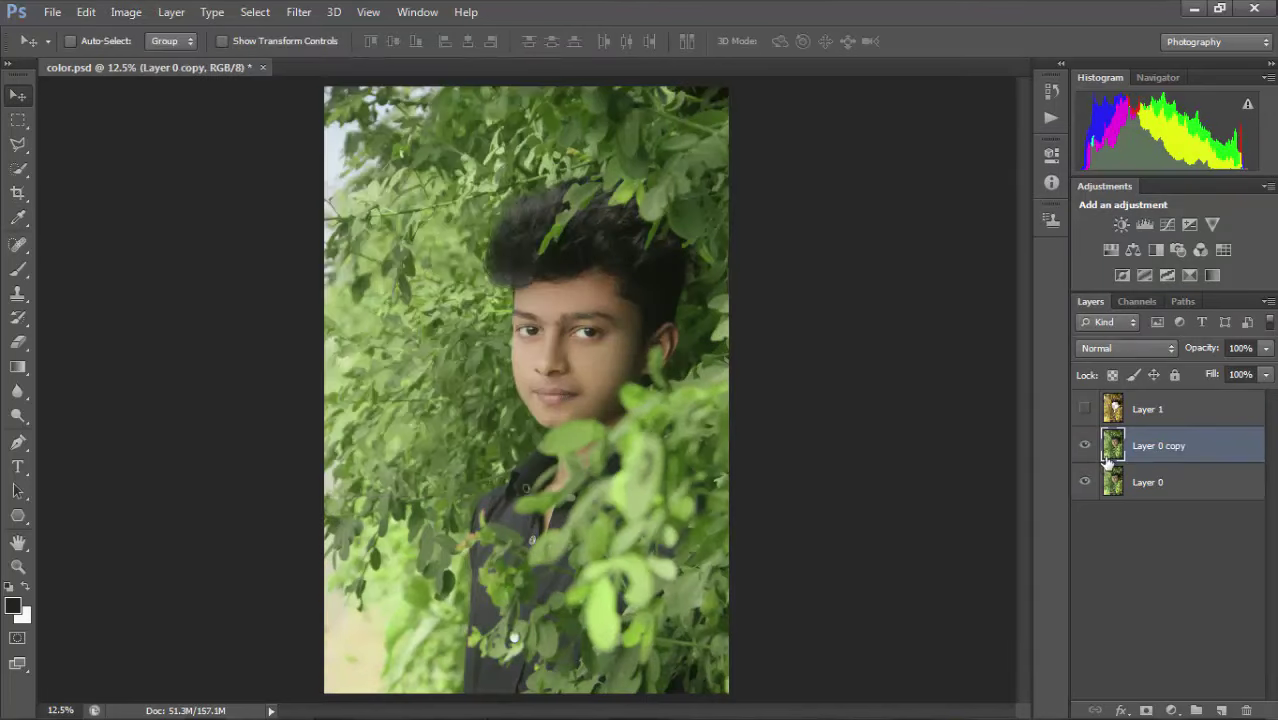
{"action": "left_click", "coordinate": [126, 12]}
{"action": "mouse_move", "coordinate": [155, 59]}
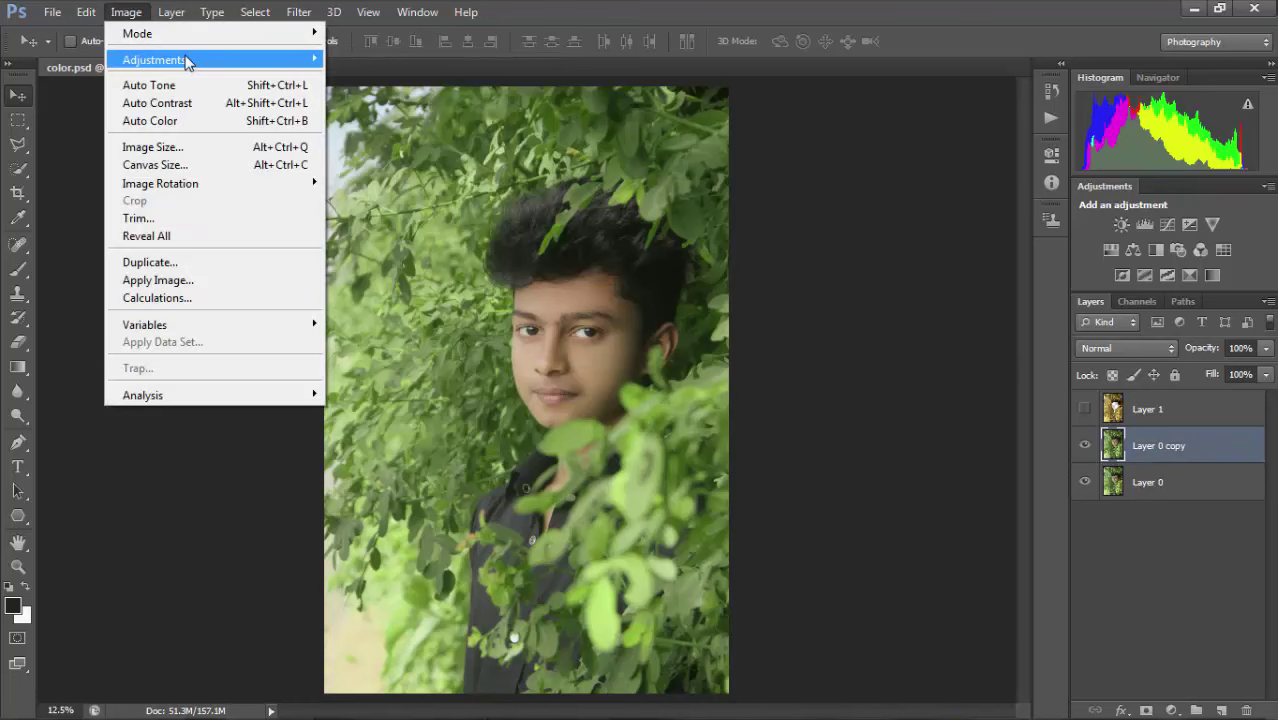
{"action": "left_click", "coordinate": [380, 342]}
{"action": "left_click", "coordinate": [1100, 107]}
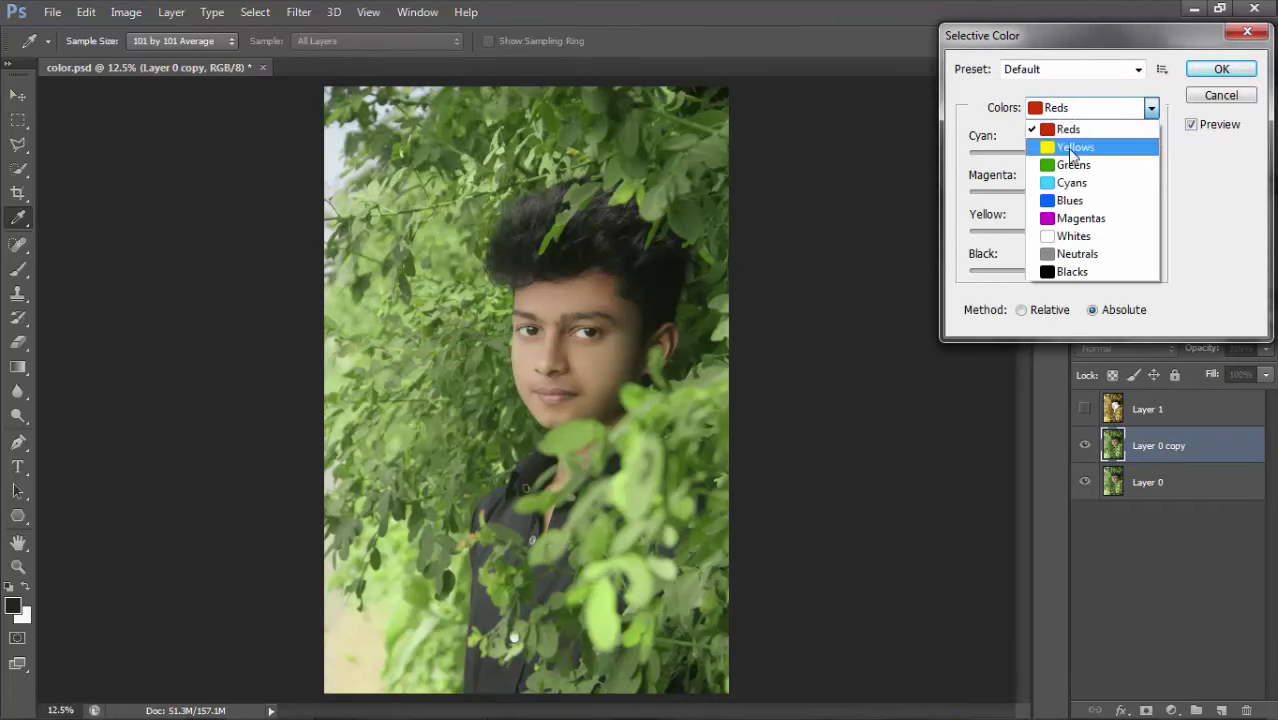
{"action": "left_click", "coordinate": [1070, 148]}
{"action": "left_click_drag", "start_coordinate": [1062, 155], "coordinate": [995, 155]}
{"action": "mouse_move", "coordinate": [1062, 191]}
{"action": "left_mouse_down"}
{"action": "mouse_move", "coordinate": [1082, 191]}
{"action": "mouse_move", "coordinate": [1118, 271]}
{"action": "left_mouse_up"}
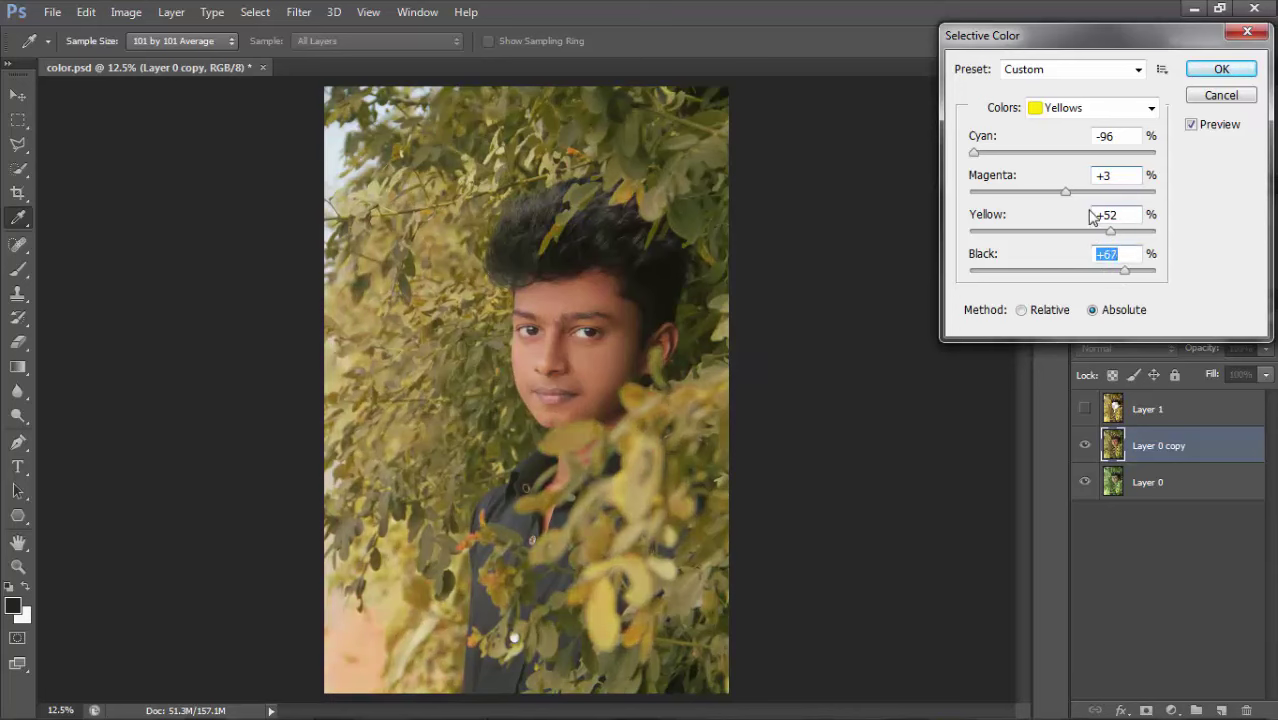
{"action": "left_click_drag", "start_coordinate": [1065, 191], "coordinate": [1057, 192]}
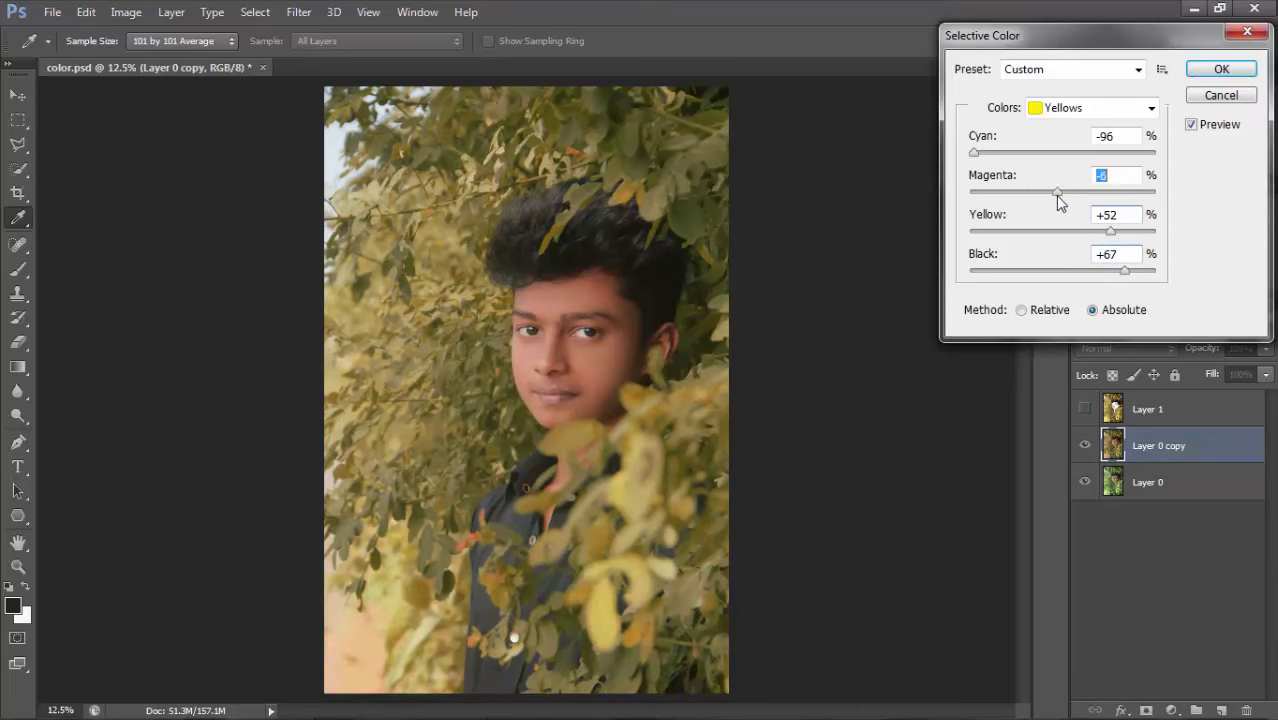
Shift the Greens to gold: cyan down to -97, less magenta and black.
{"action": "left_click", "coordinate": [1095, 107]}
{"action": "left_click", "coordinate": [1080, 146]}
{"action": "left_click_drag", "start_coordinate": [1062, 152], "coordinate": [1013, 153]}
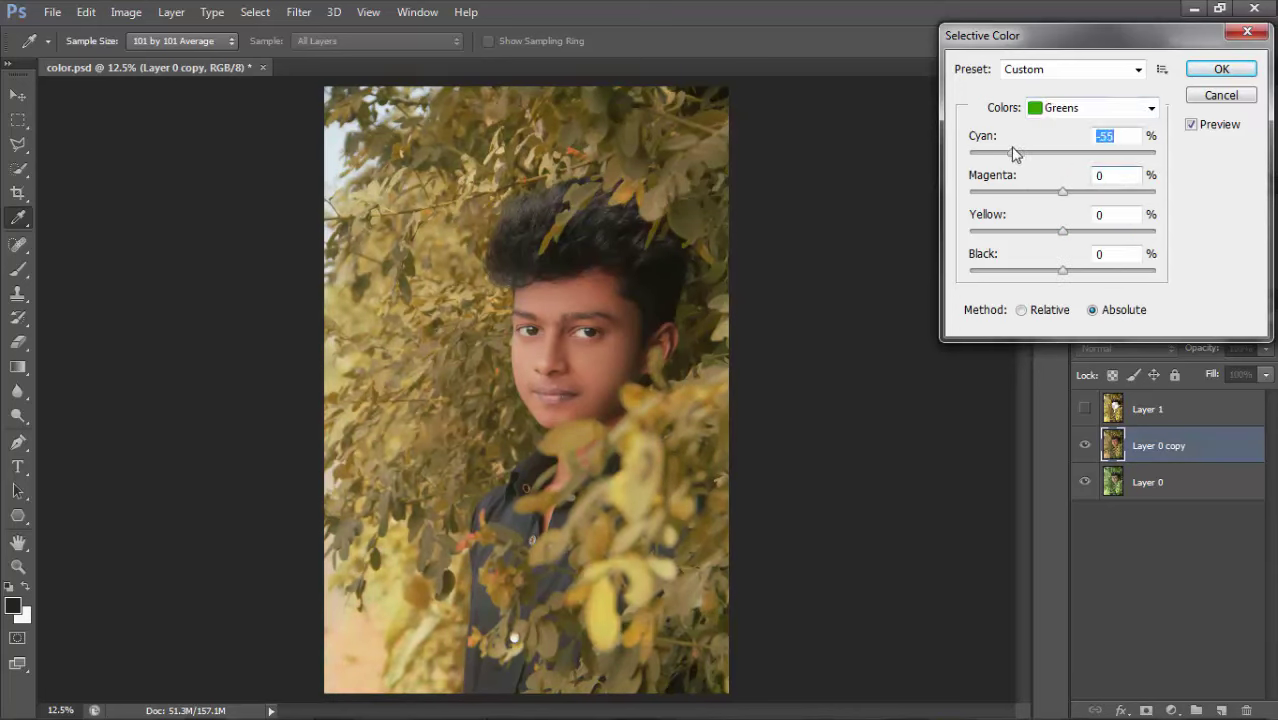
{"action": "mouse_move", "coordinate": [1063, 193]}
{"action": "left_mouse_down"}
{"action": "mouse_move", "coordinate": [1044, 193]}
{"action": "mouse_move", "coordinate": [1104, 231]}
{"action": "left_mouse_up"}
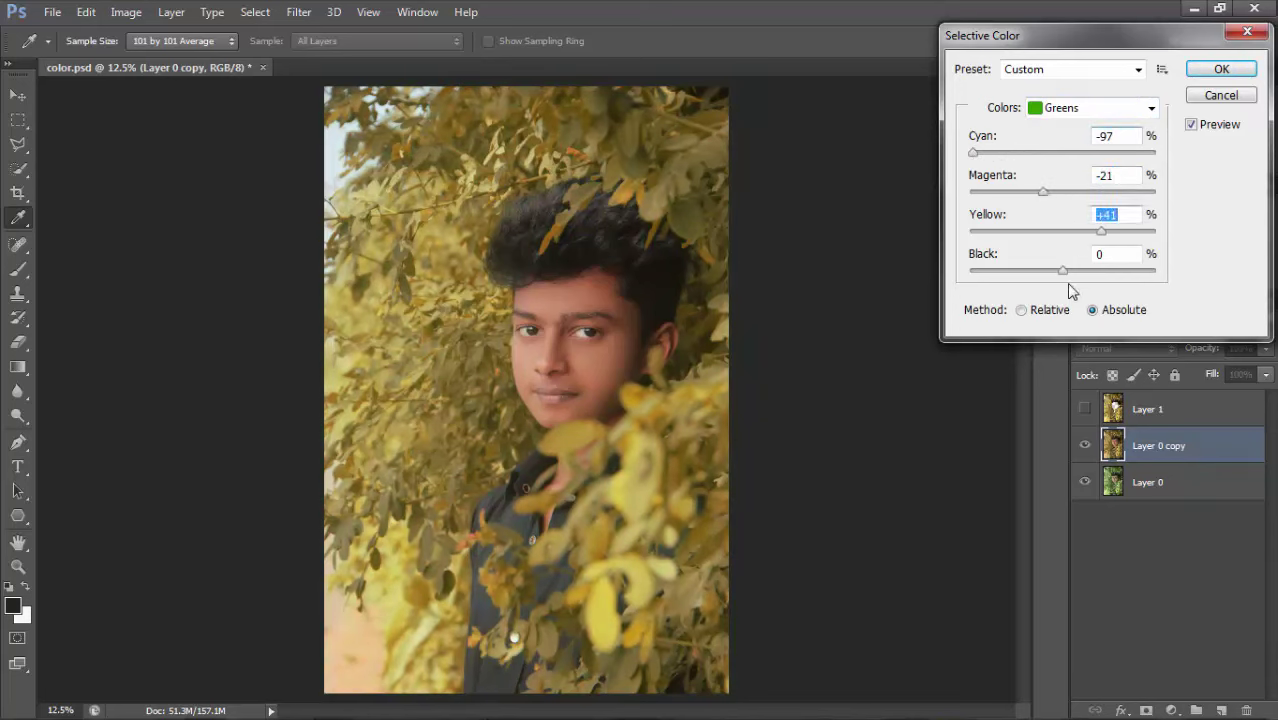
{"action": "left_click_drag", "start_coordinate": [1062, 270], "coordinate": [1026, 271]}
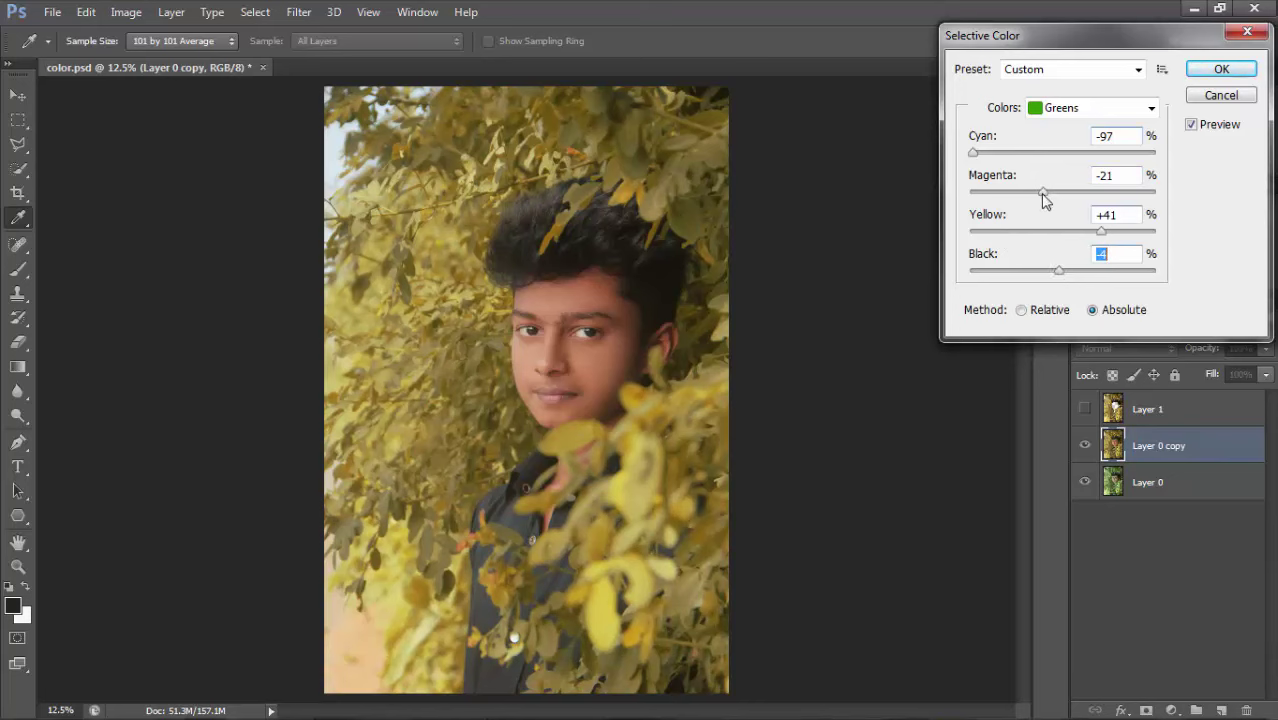
{"action": "left_click_drag", "start_coordinate": [1042, 193], "coordinate": [1034, 193]}
Deepen the Blacks range to +8 black.
{"action": "left_click", "coordinate": [1151, 107]}
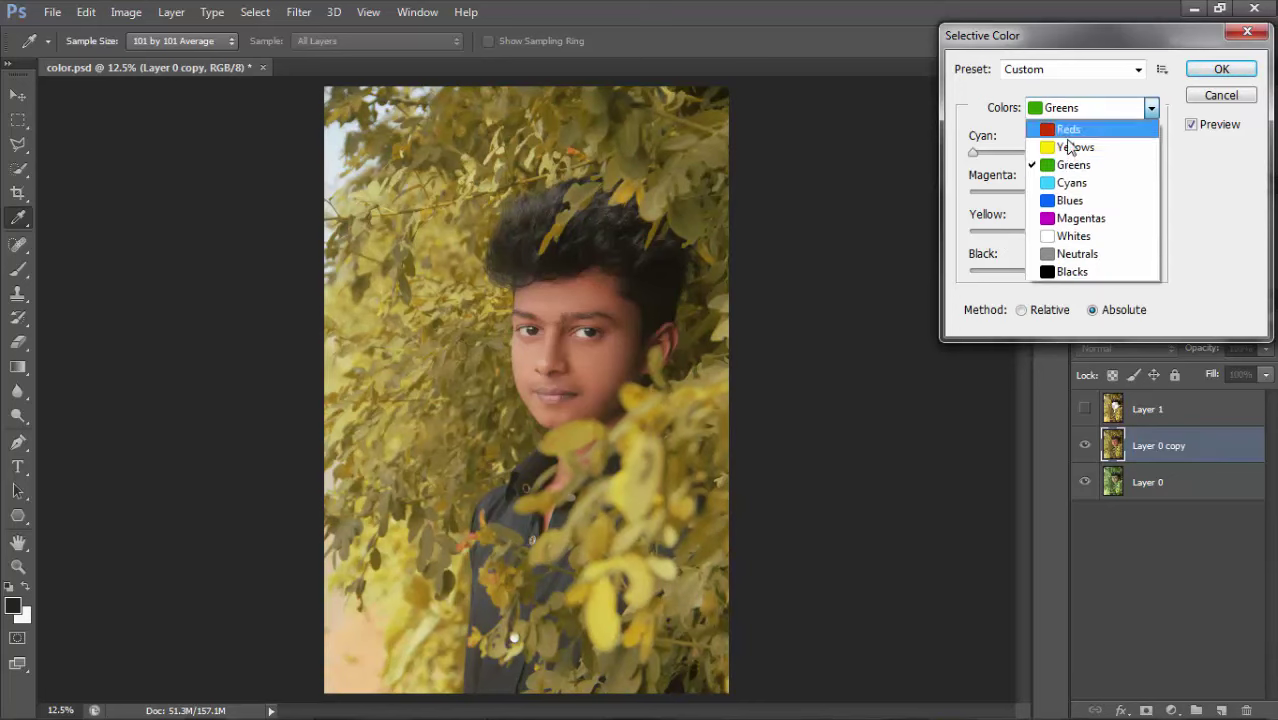
{"action": "left_click", "coordinate": [1068, 273]}
{"action": "left_click_drag", "start_coordinate": [1063, 271], "coordinate": [1070, 283]}
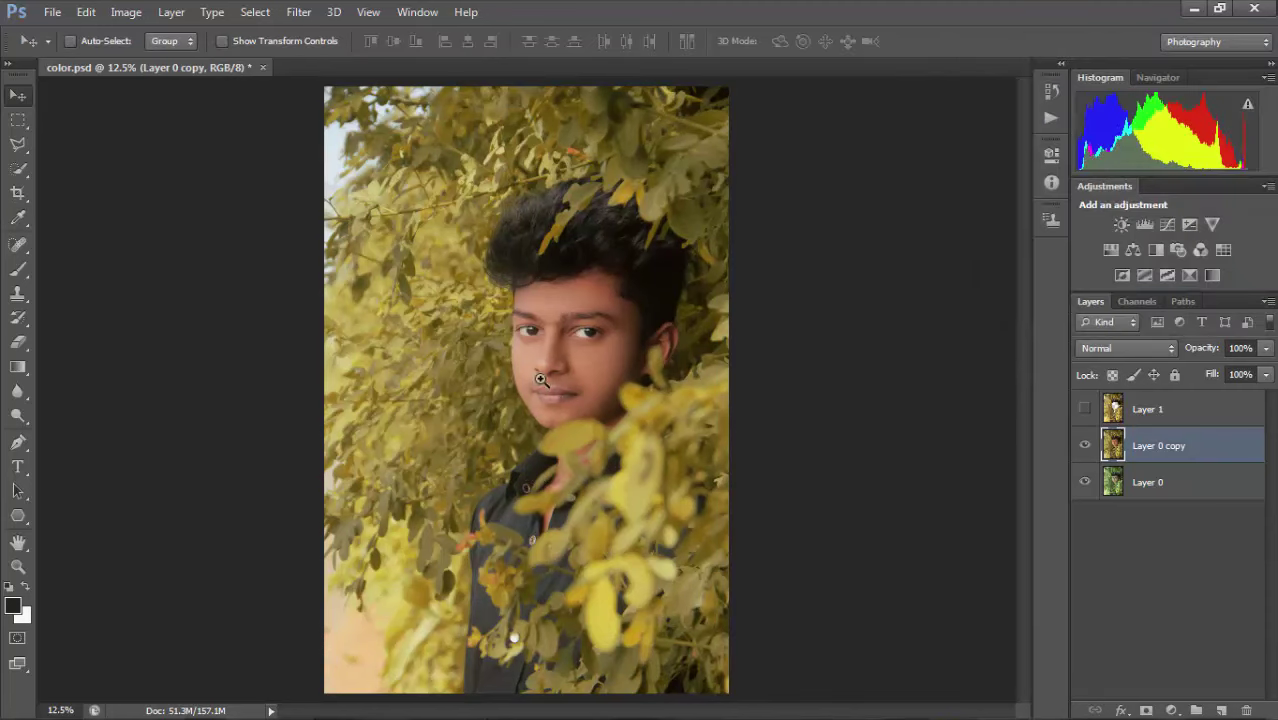
Zoom in on the face and set the Eraser to 180 px.
{"action": "mouse_move", "coordinate": [540, 379]}
{"action": "left_mouse_down"}
{"action": "mouse_move", "coordinate": [631, 403]}
{"action": "mouse_move", "coordinate": [490, 362]}
{"action": "left_mouse_up"}
{"action": "left_click", "coordinate": [490, 362], "text": "ctrl"}
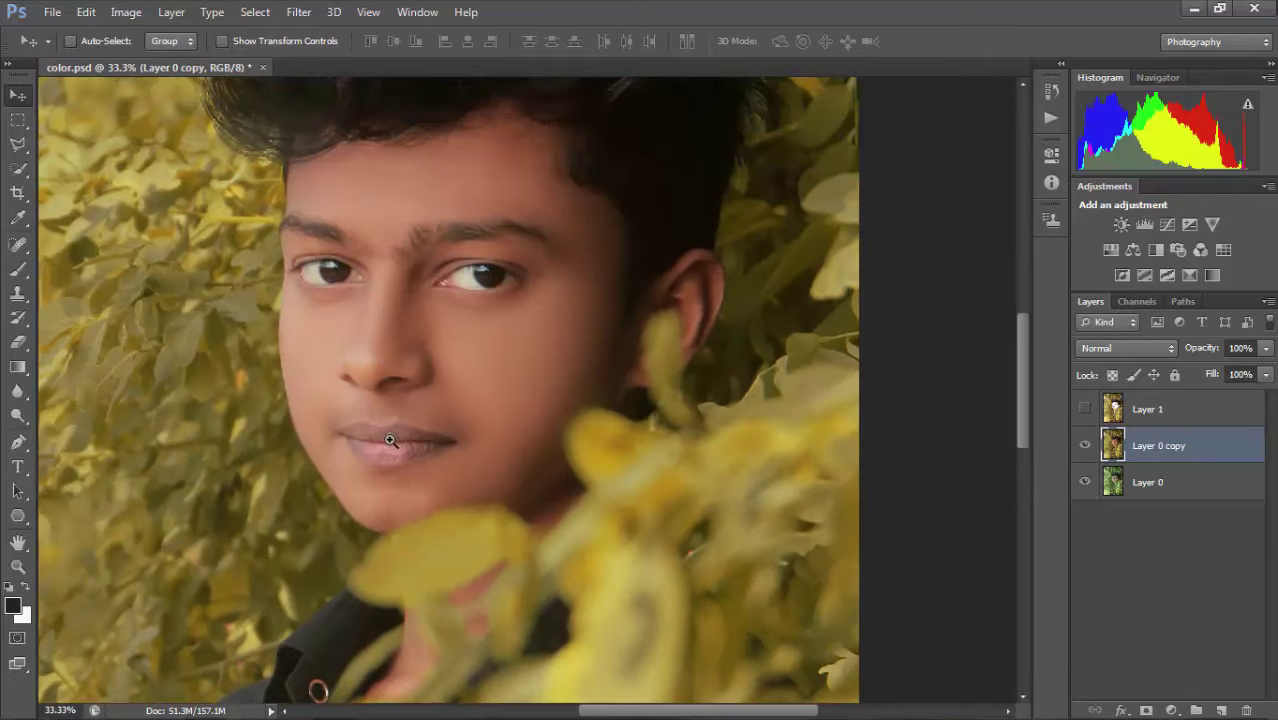
{"action": "left_click", "coordinate": [390, 440]}
{"action": "key", "text": "e"}
{"action": "right_click", "coordinate": [437, 397]}
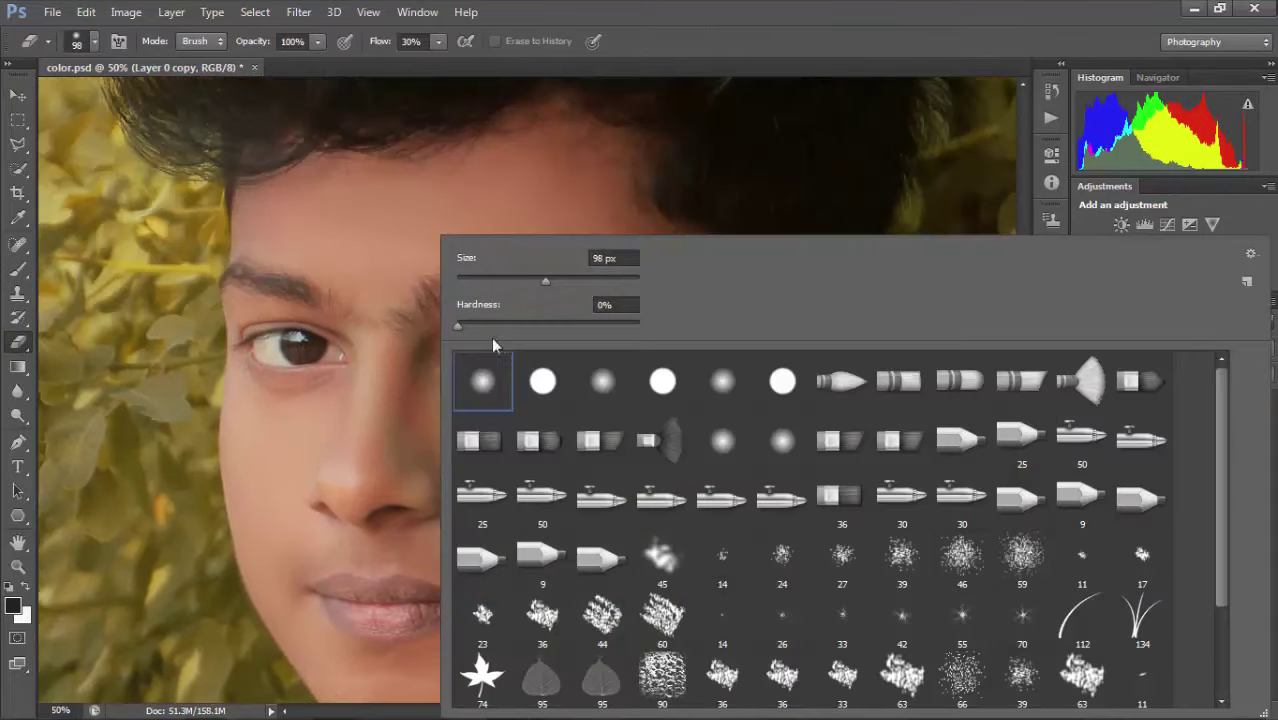
{"action": "left_click_drag", "start_coordinate": [462, 257], "coordinate": [460, 255]}
{"action": "key", "text": "Return"}
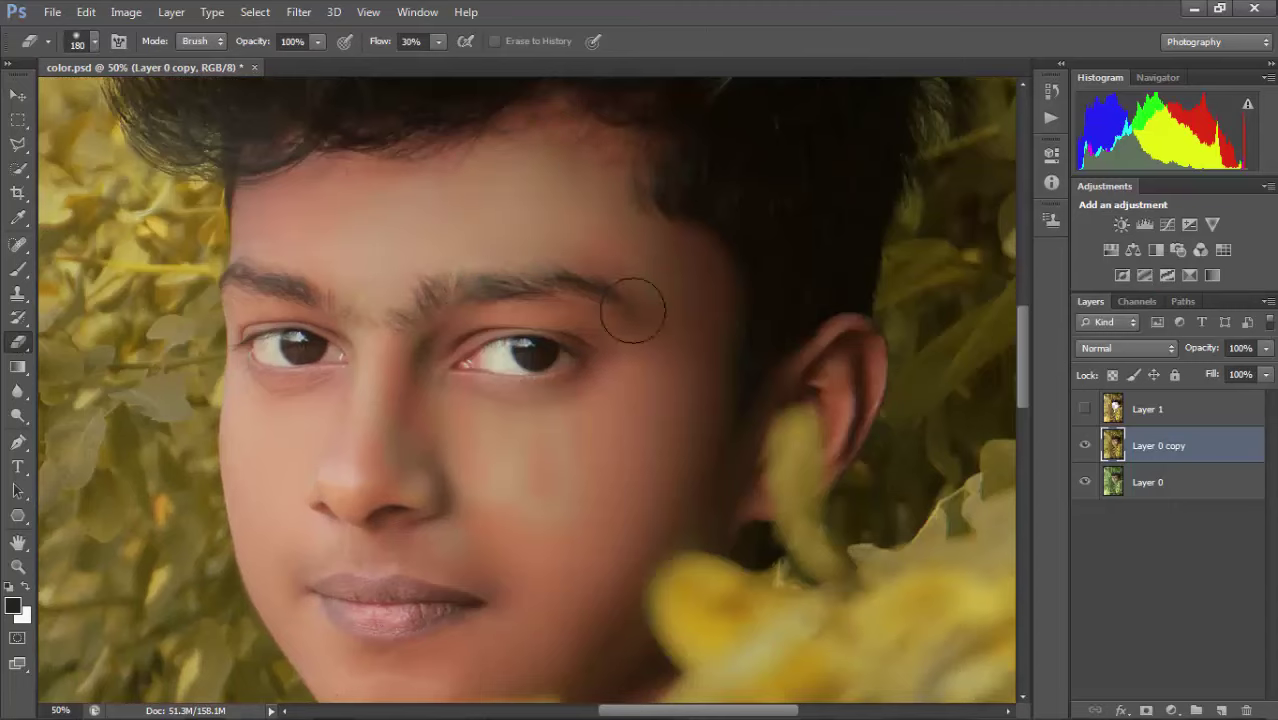
Erase the golden tint from the boy's face on Layer 0 copy.
{"action": "scroll", "coordinate": [719, 457], "scroll_direction": "down", "scroll_amount": 5}
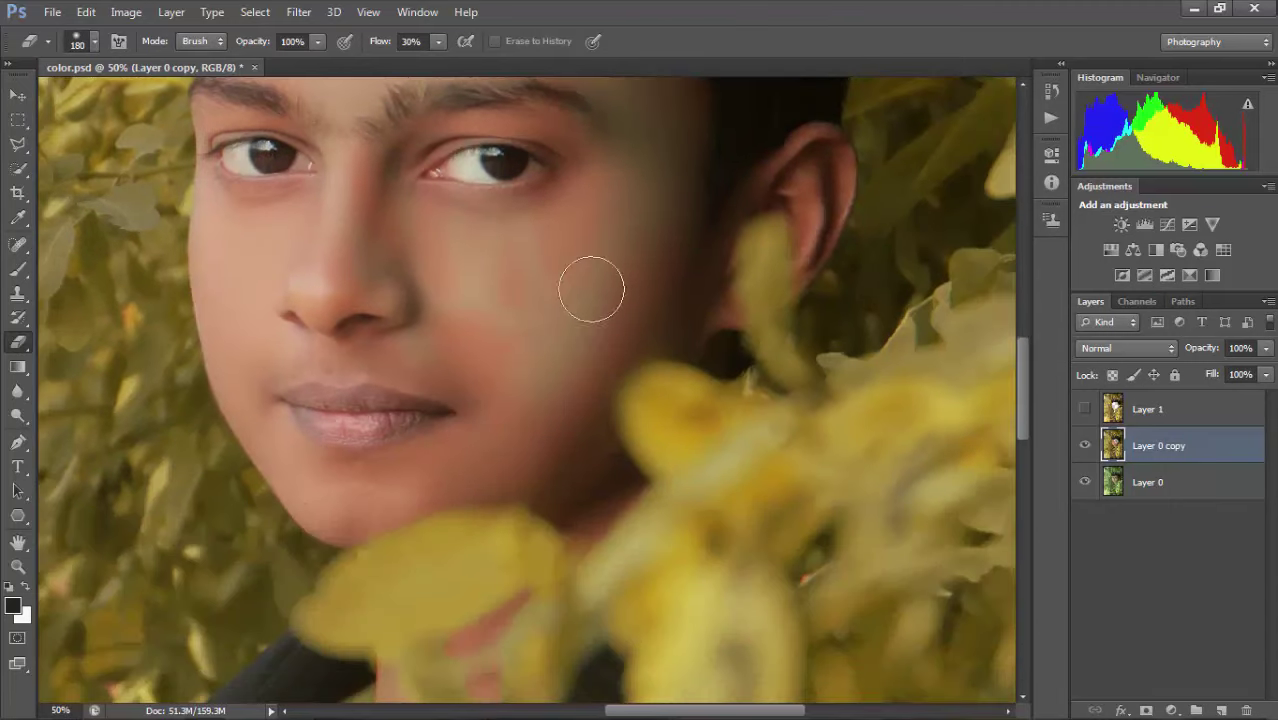
{"action": "left_click_drag", "start_coordinate": [322, 407], "coordinate": [327, 415]}
{"action": "scroll", "coordinate": [313, 527], "scroll_direction": "up", "scroll_amount": 4}
{"action": "scroll", "coordinate": [322, 508], "scroll_direction": "up", "scroll_amount": 4}
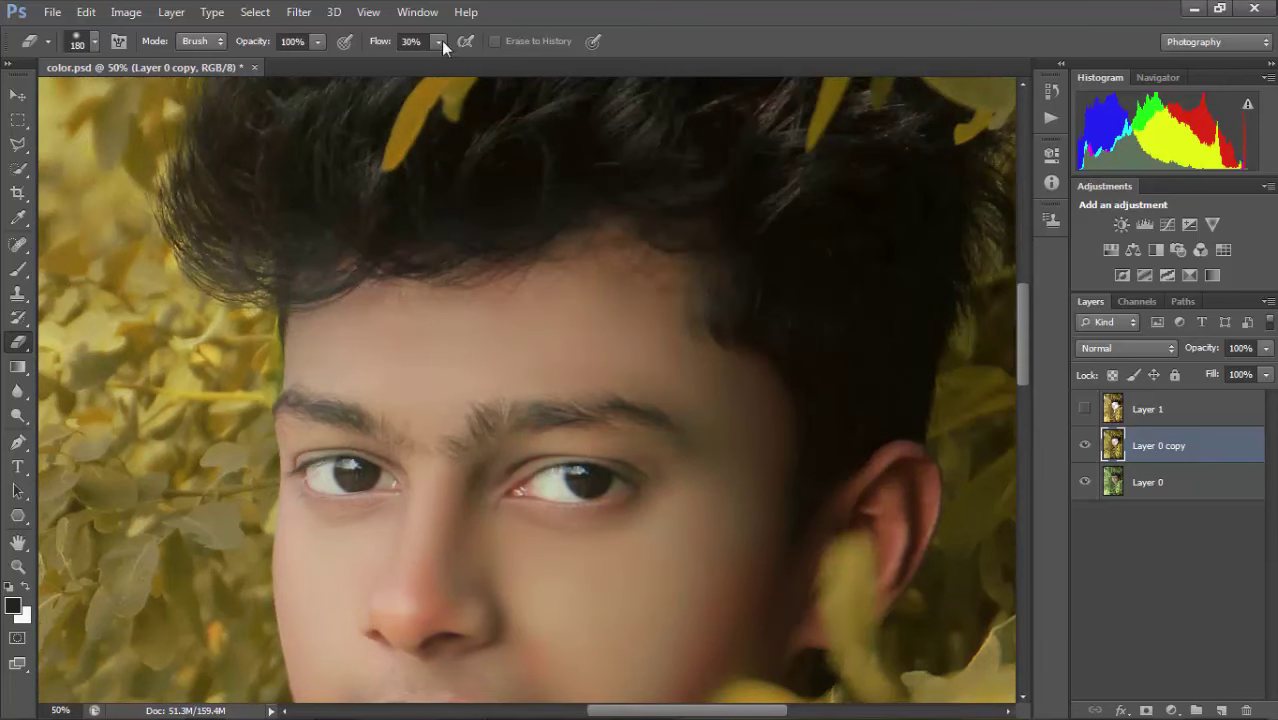
{"action": "left_click_drag", "start_coordinate": [509, 69], "coordinate": [520, 69]}
{"action": "scroll", "coordinate": [700, 300], "scroll_direction": "down", "scroll_amount": 4}
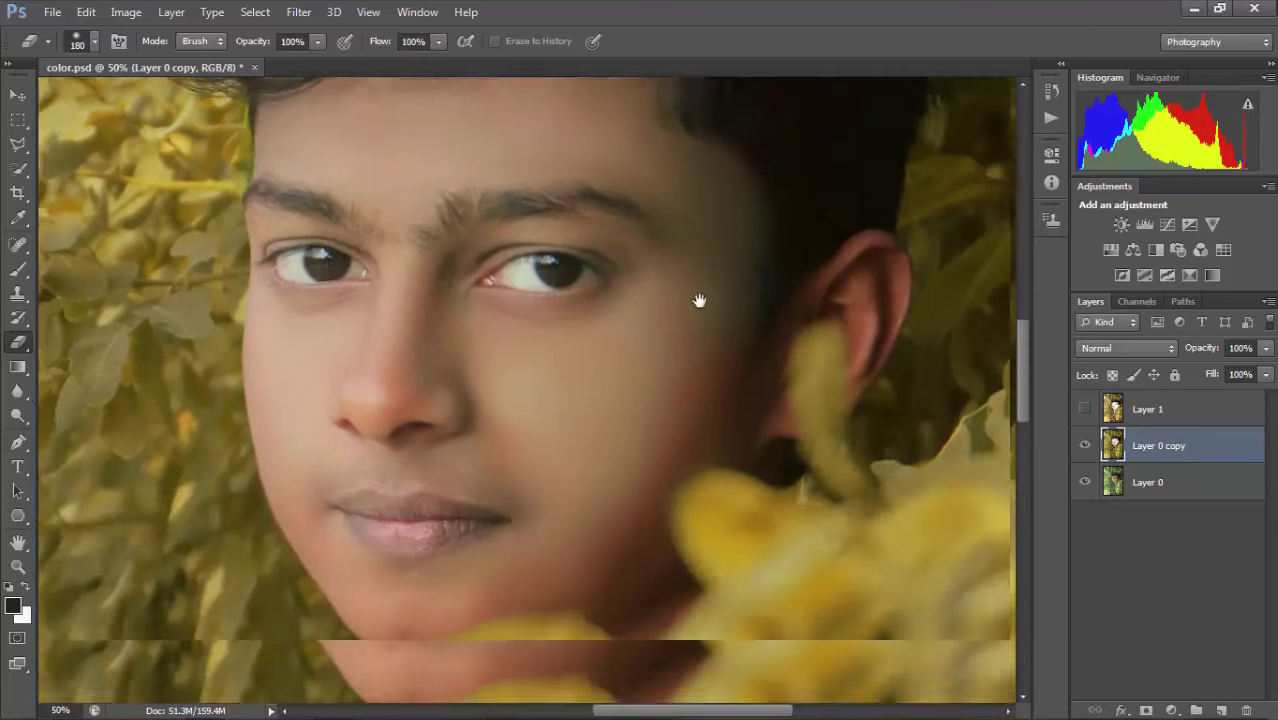
{"action": "scroll", "coordinate": [686, 230], "scroll_direction": "down", "scroll_amount": 1}
{"action": "left_click_drag", "start_coordinate": [476, 505], "coordinate": [390, 295]}
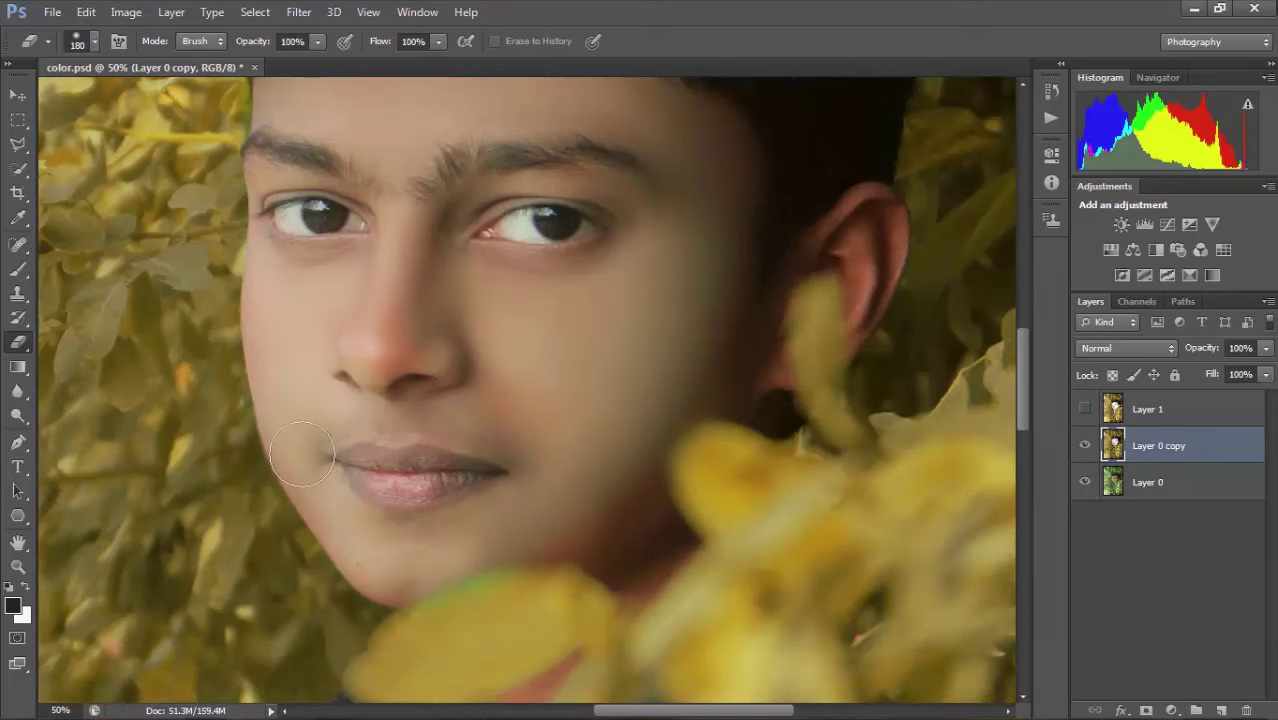
{"action": "scroll", "coordinate": [420, 320], "scroll_direction": "up", "scroll_amount": 2}
{"action": "scroll", "coordinate": [455, 345], "scroll_direction": "up", "scroll_amount": 1}
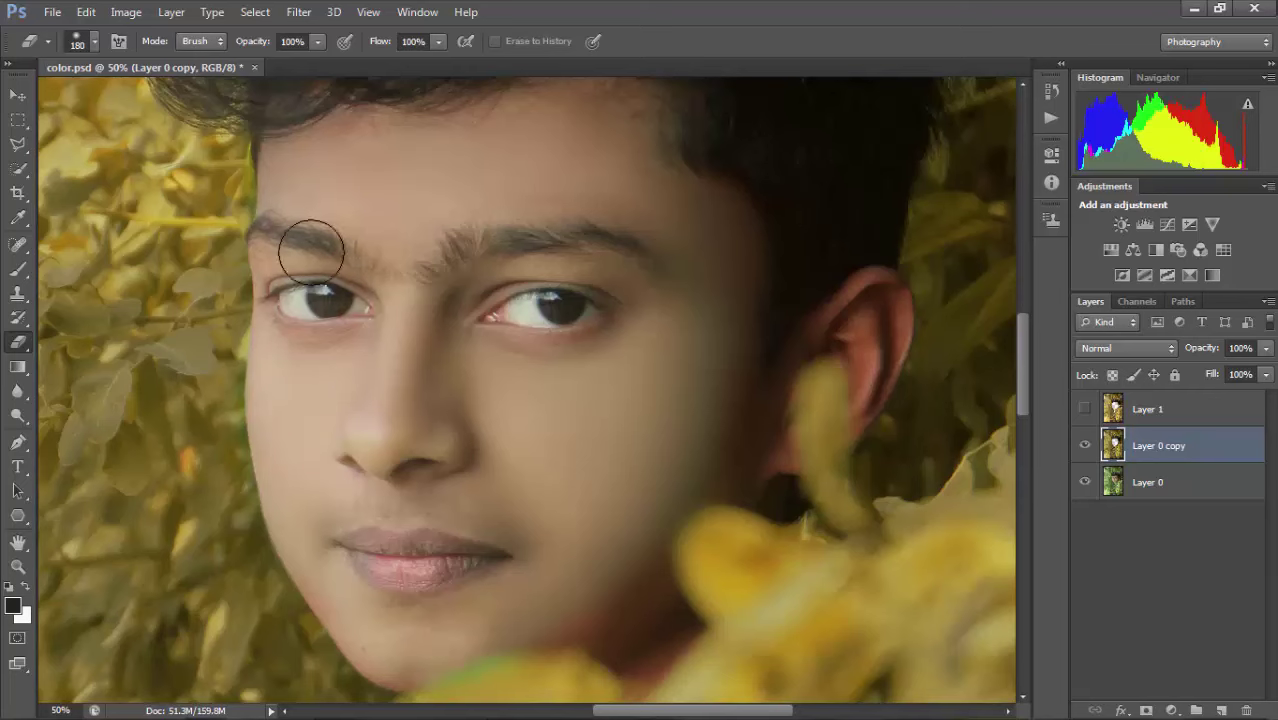
{"action": "key", "text": "ctrl+minus"}
{"action": "key", "text": "ctrl+minus"}
{"action": "key", "text": "ctrl+minus"}
{"action": "left_click", "coordinate": [1085, 409]}
{"action": "left_click", "coordinate": [1085, 445]}
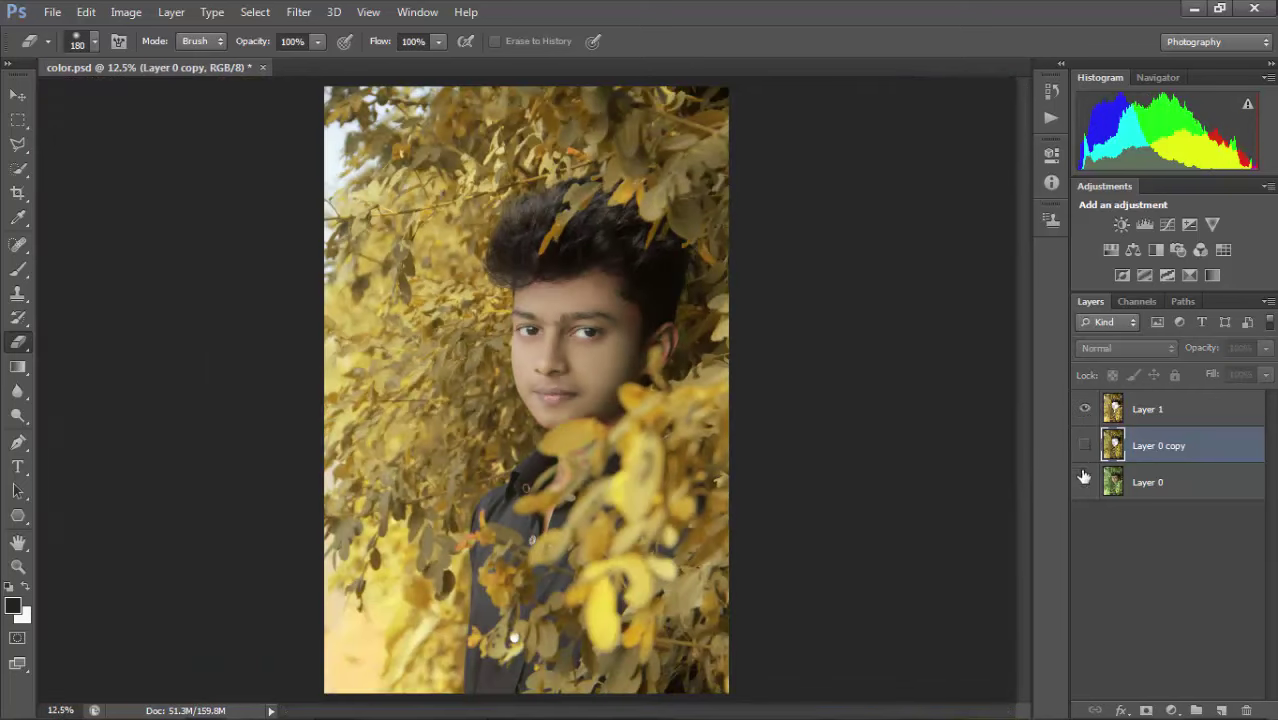
{"action": "key", "text": "ctrl+minus"}
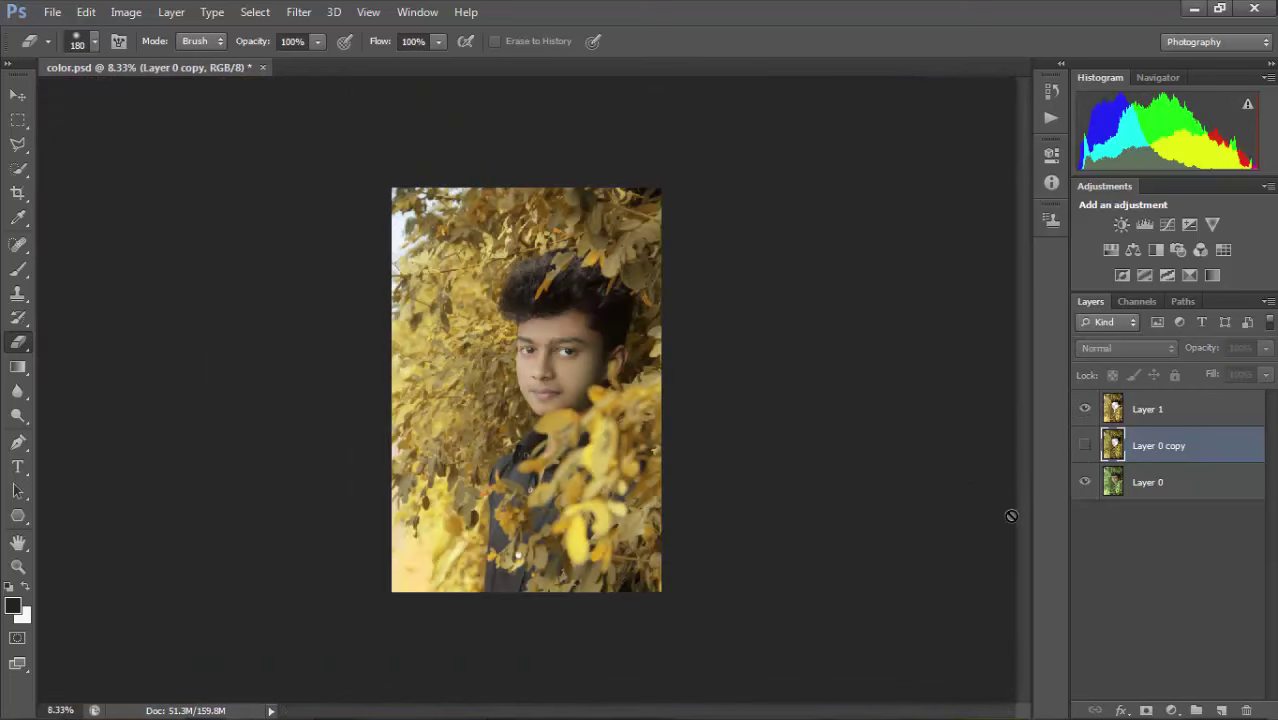
{"action": "key", "text": "Delete"}
{"action": "key", "text": "ctrl+minus"}
{"action": "key", "text": "ctrl+plus"}
{"action": "key", "text": "ctrl+plus"}
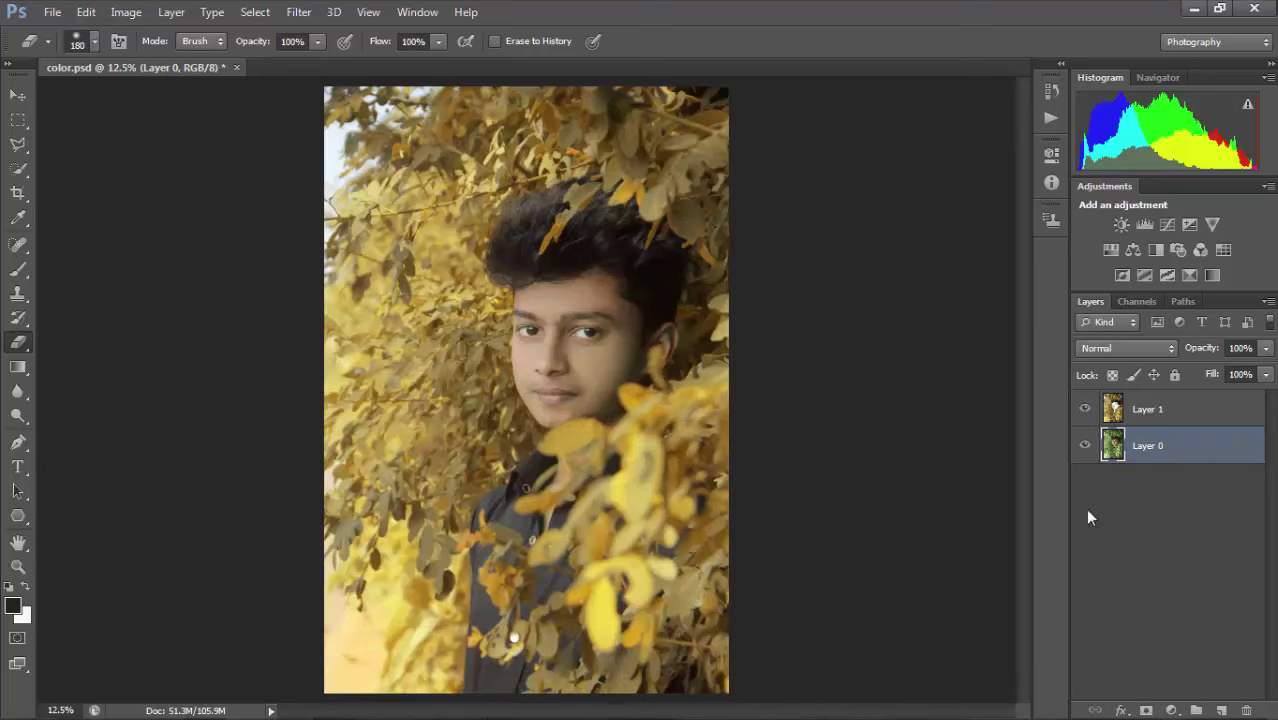
{"action": "left_click", "coordinate": [1086, 409]}
{"action": "left_click", "coordinate": [1086, 409]}
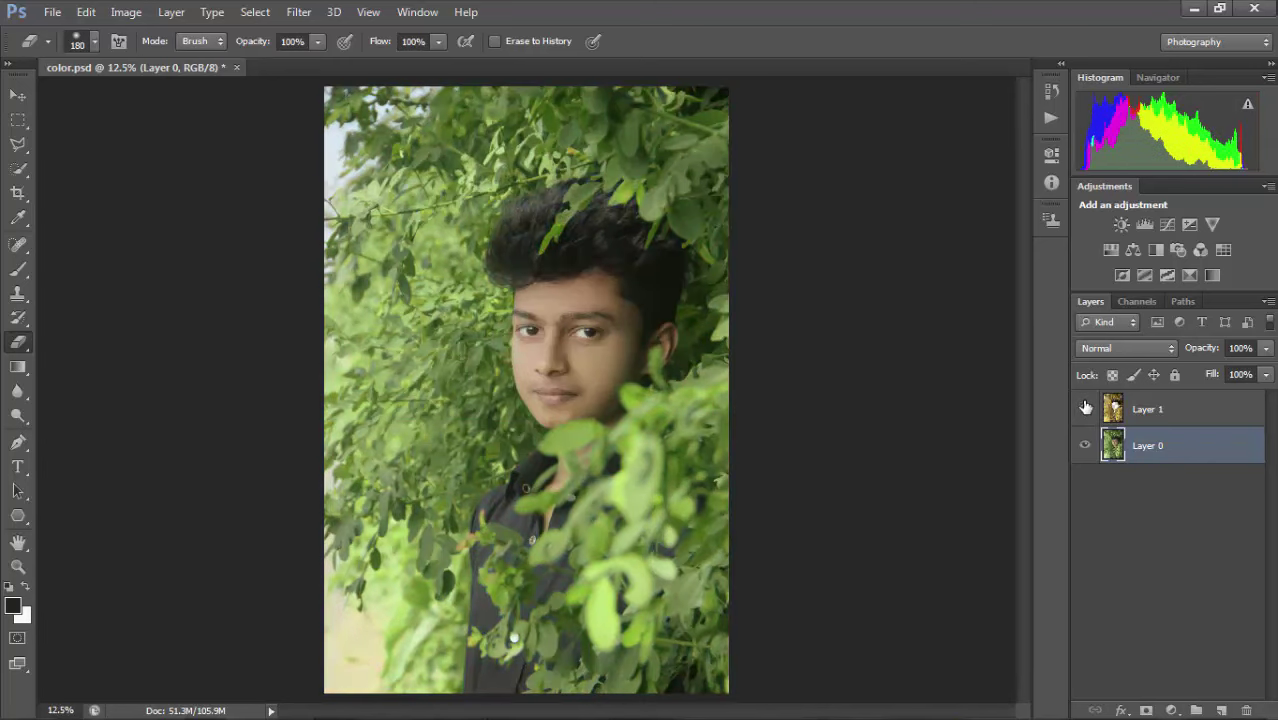
{"action": "left_click", "coordinate": [585, 292], "text": "ctrl"}
{"action": "key", "text": "ctrl+minus"}
{"action": "key", "text": "ctrl+minus"}
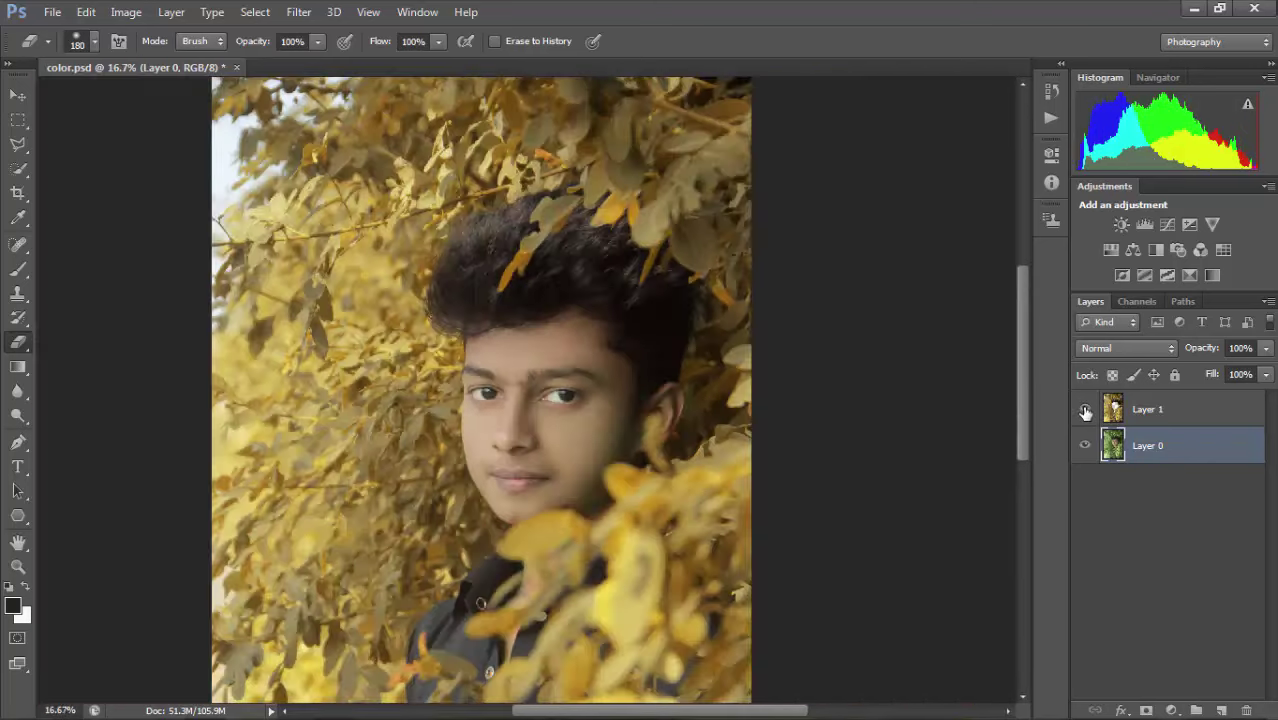
{"action": "left_click", "coordinate": [1086, 409]}
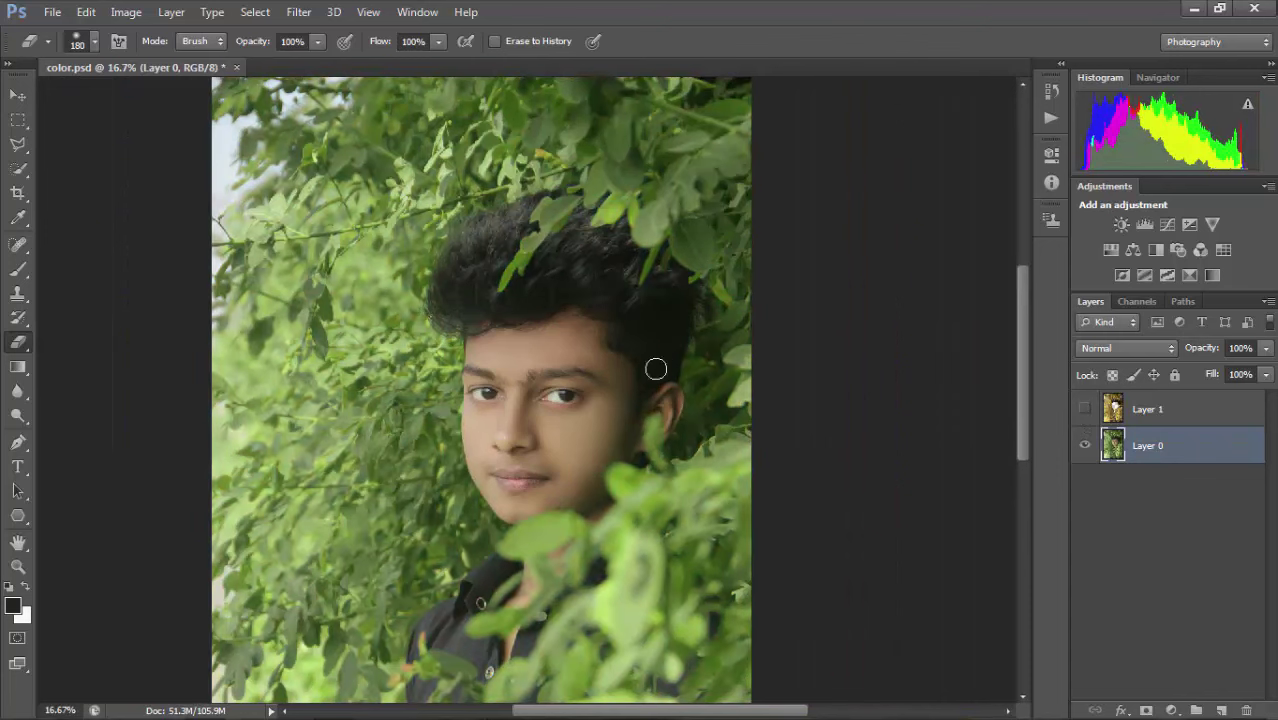
{"action": "left_click", "coordinate": [1086, 409]}
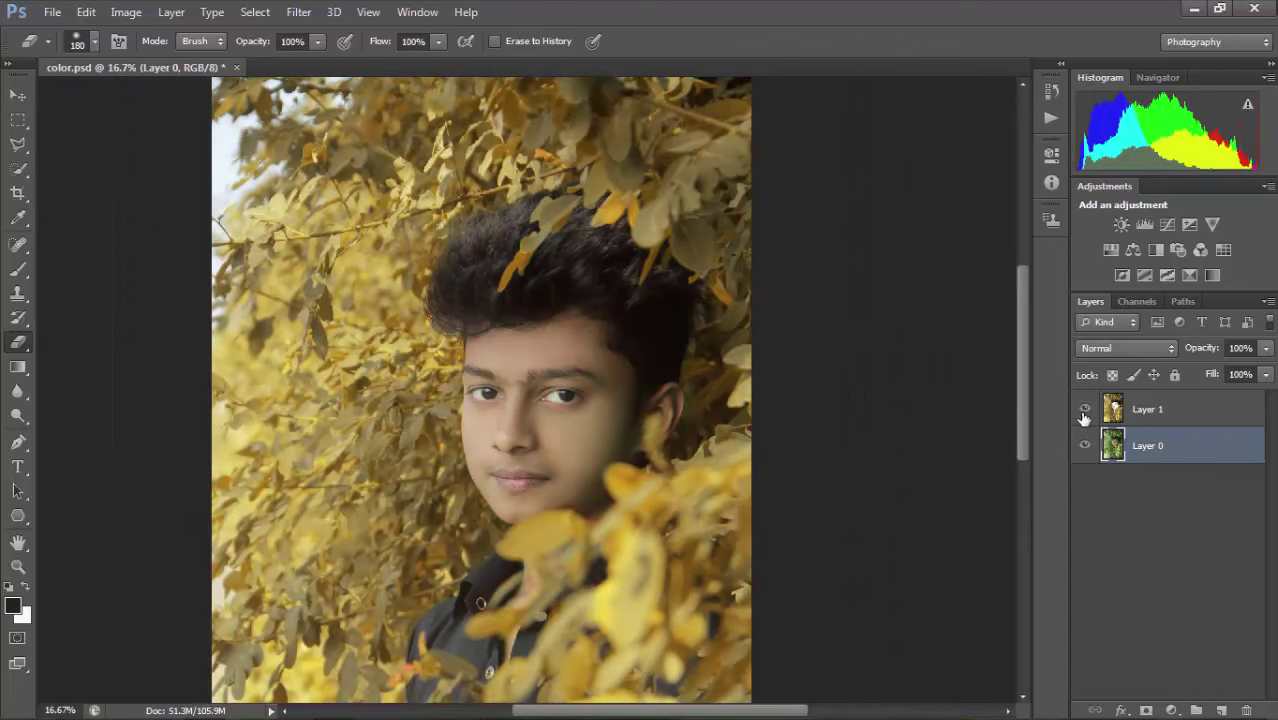
{"action": "left_click", "coordinate": [126, 12]}
Set Selective Color Greens to Cyan -100, Magenta +100, Yellow -100, Black +100.
{"action": "left_click", "coordinate": [379, 343]}
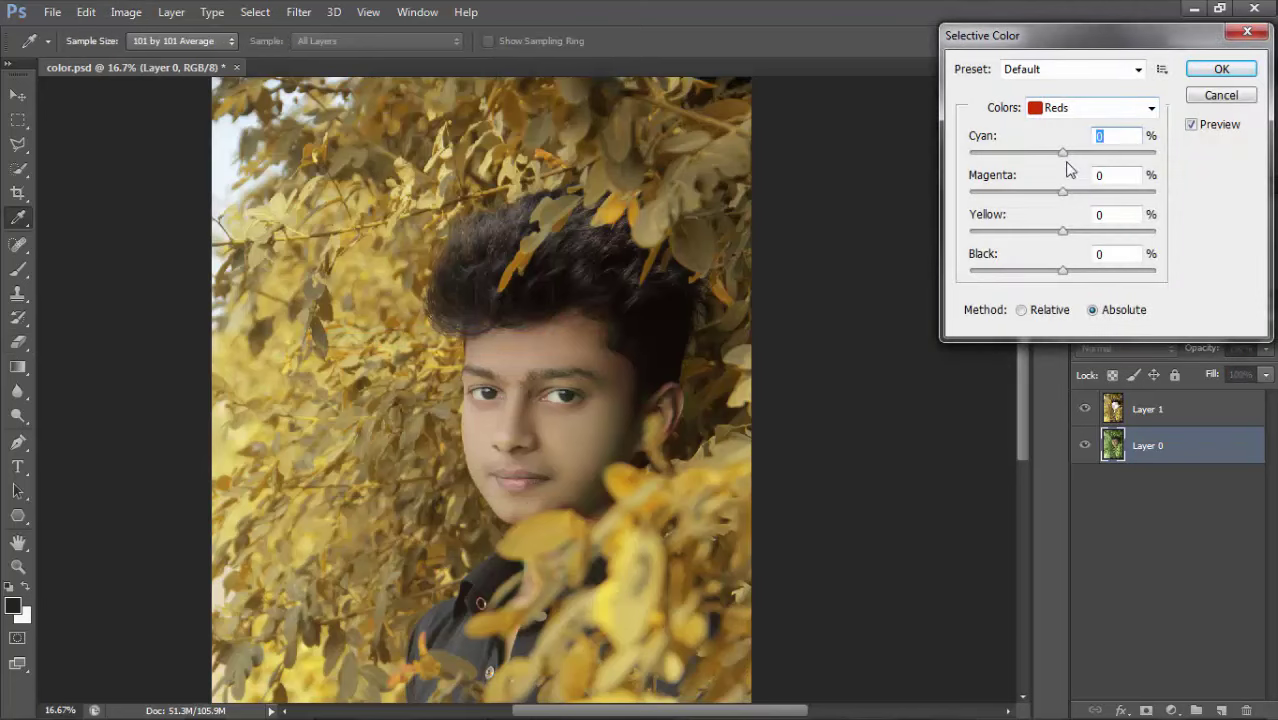
{"action": "left_click", "coordinate": [1151, 107]}
{"action": "left_click", "coordinate": [1072, 165]}
{"action": "mouse_move", "coordinate": [1062, 152]}
{"action": "left_mouse_down"}
{"action": "mouse_move", "coordinate": [1081, 152]}
{"action": "mouse_move", "coordinate": [1045, 191]}
{"action": "mouse_move", "coordinate": [1147, 205]}
{"action": "mouse_move", "coordinate": [1006, 190]}
{"action": "mouse_move", "coordinate": [1183, 209]}
{"action": "left_mouse_up"}
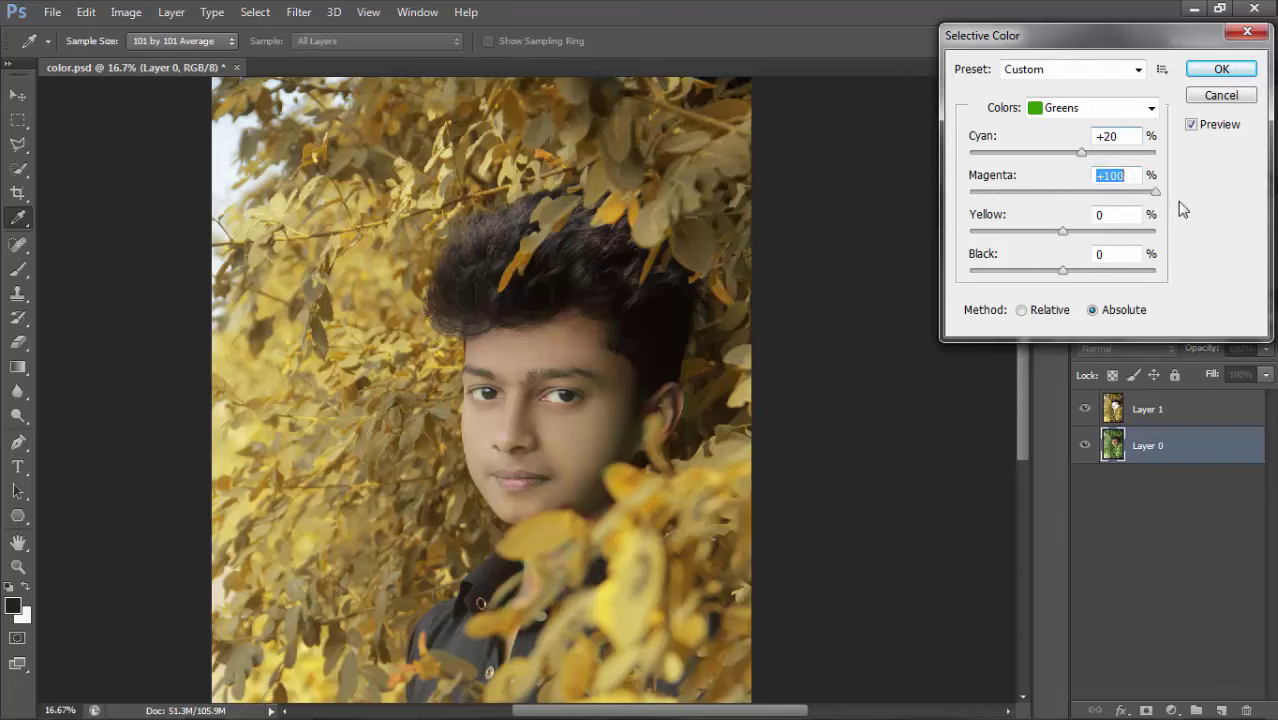
{"action": "left_click_drag", "start_coordinate": [1081, 152], "coordinate": [966, 152]}
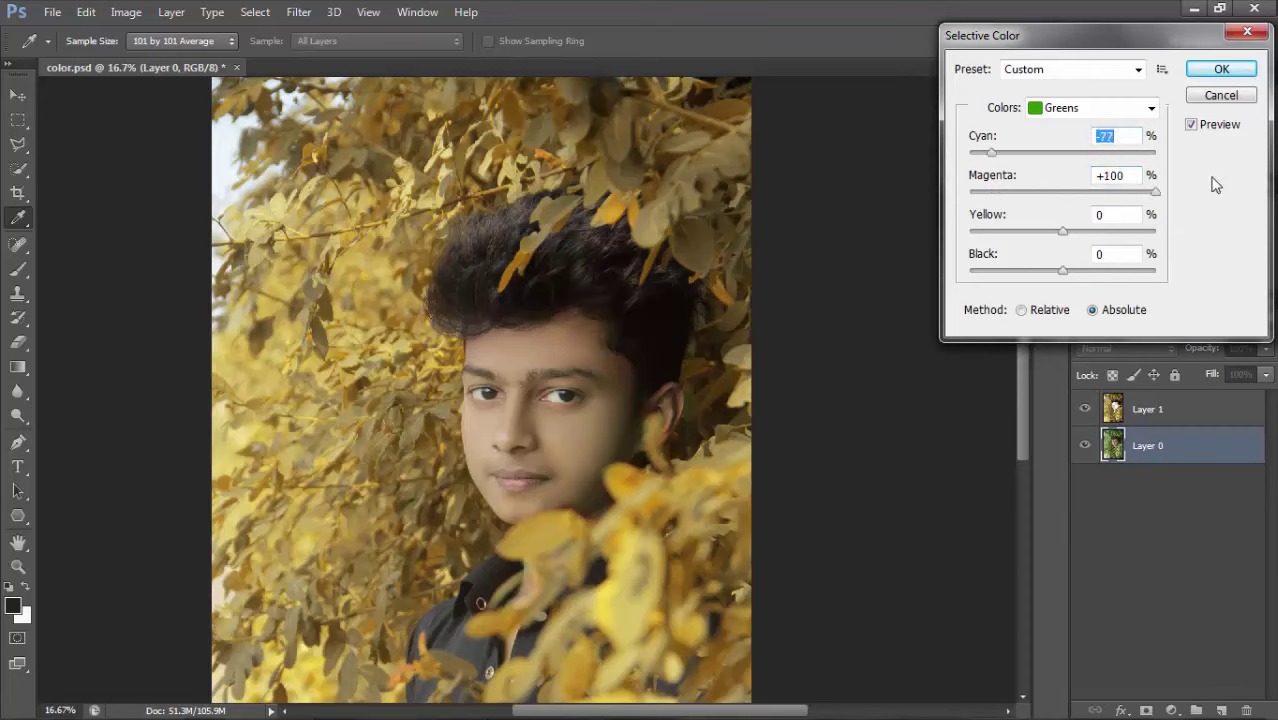
{"action": "left_click_drag", "start_coordinate": [1063, 234], "coordinate": [951, 236]}
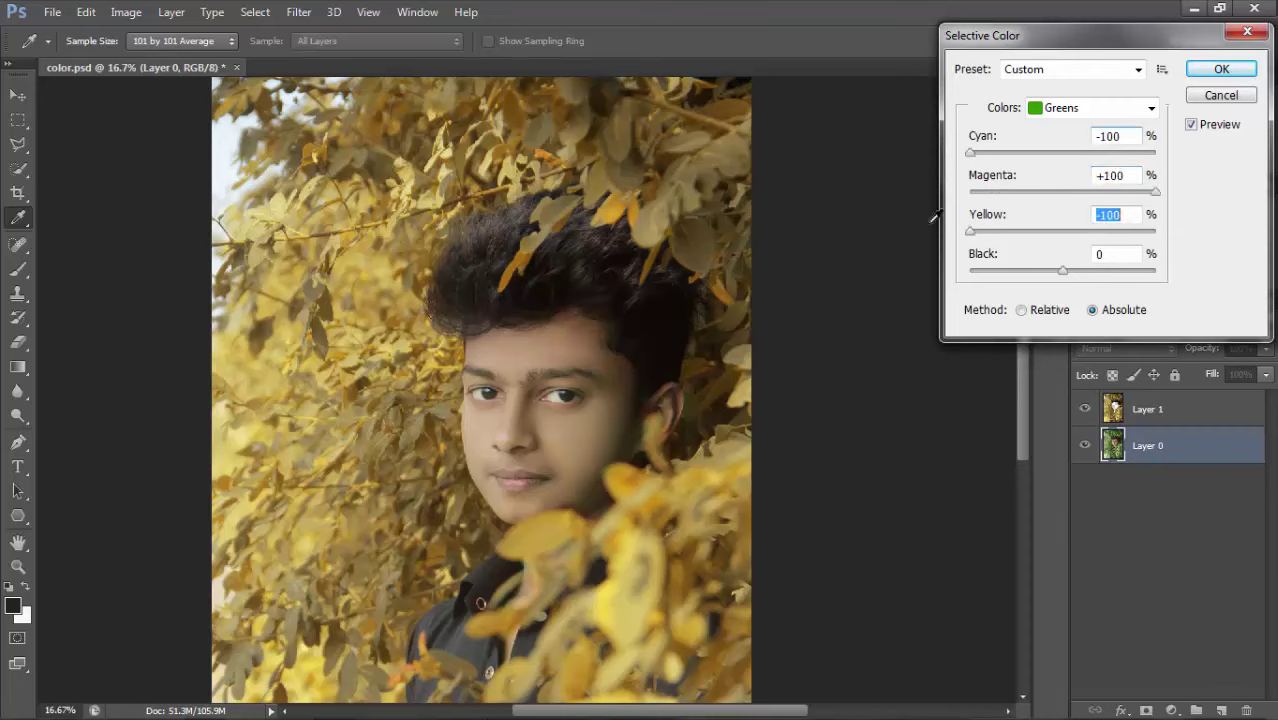
{"action": "left_click_drag", "start_coordinate": [1066, 279], "coordinate": [1102, 278]}
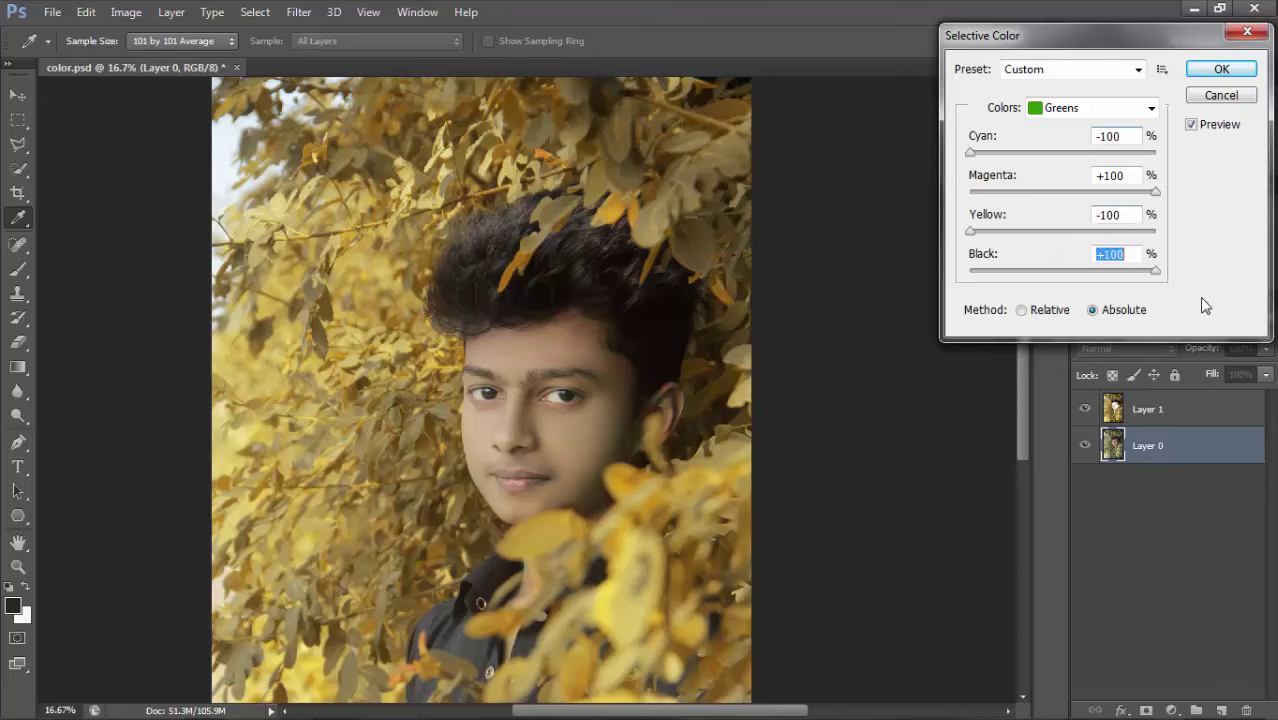
Set the Yellows to Cyan -19, Magenta +1, Yellow -9, Black +2.
{"action": "left_click", "coordinate": [1100, 108]}
{"action": "left_click", "coordinate": [1088, 144]}
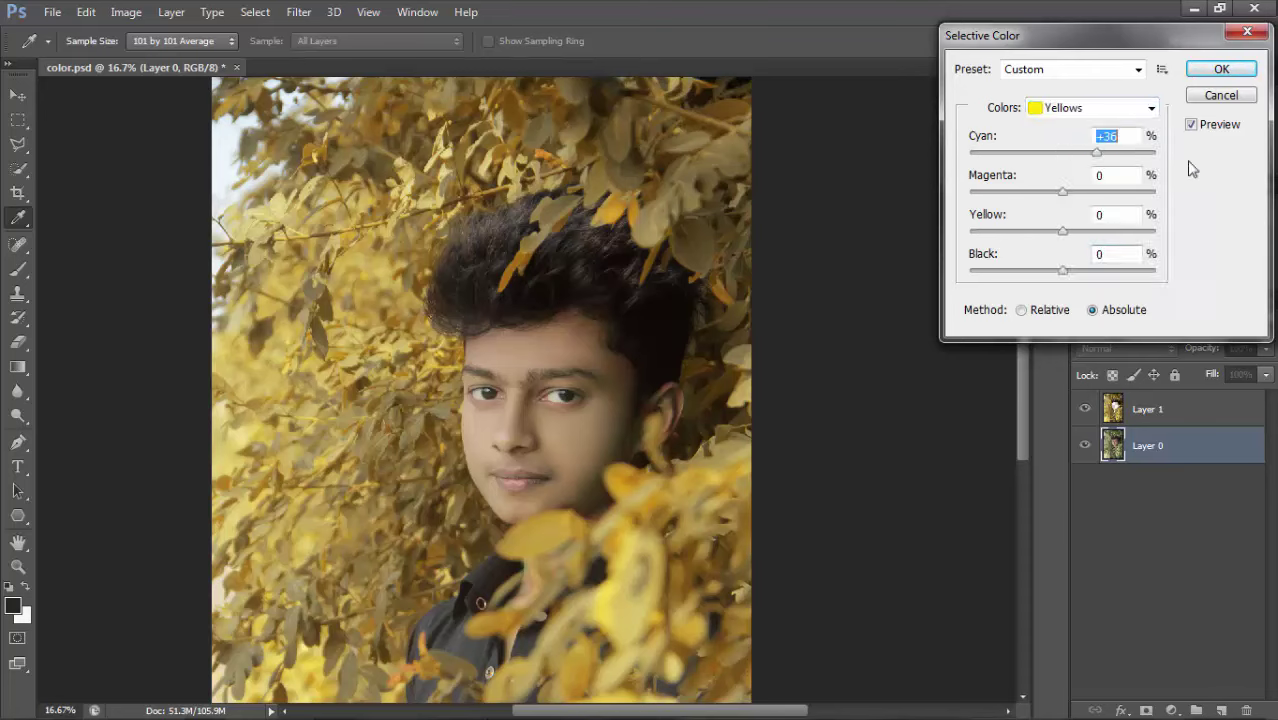
{"action": "type", "text": "100"}
{"action": "left_click", "coordinate": [1043, 153]}
{"action": "left_click", "coordinate": [1069, 196]}
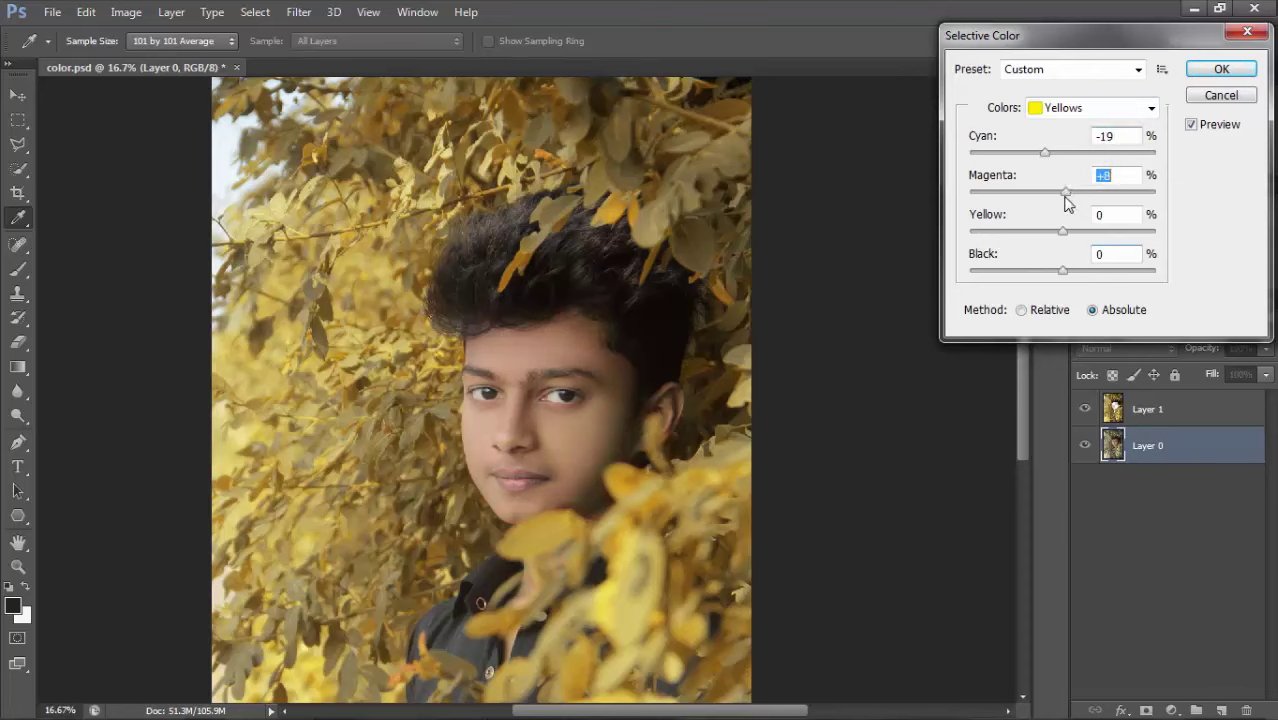
{"action": "mouse_move", "coordinate": [1060, 236]}
{"action": "left_mouse_down"}
{"action": "mouse_move", "coordinate": [1075, 238]}
{"action": "mouse_move", "coordinate": [1066, 278]}
{"action": "left_mouse_up"}
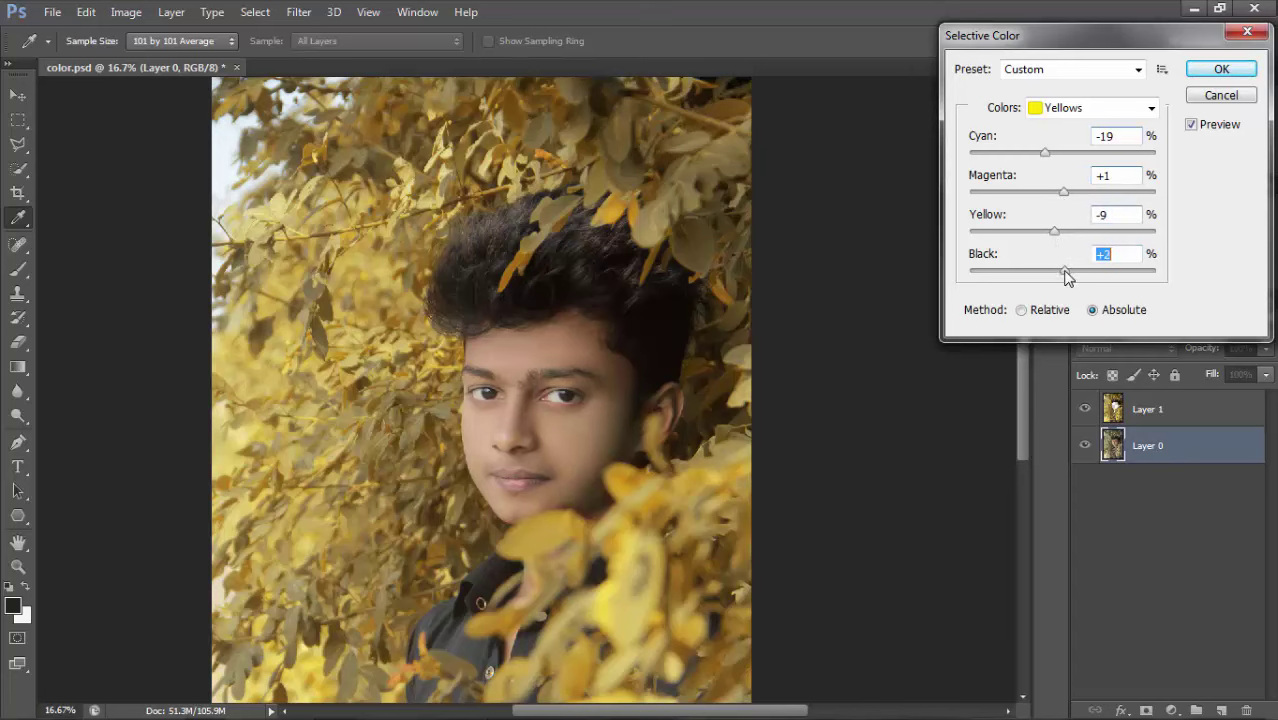
Apply the Selective Color and undo the stray eraser stroke on the nose.
{"action": "left_click", "coordinate": [1247, 68]}
{"action": "key", "text": "e"}
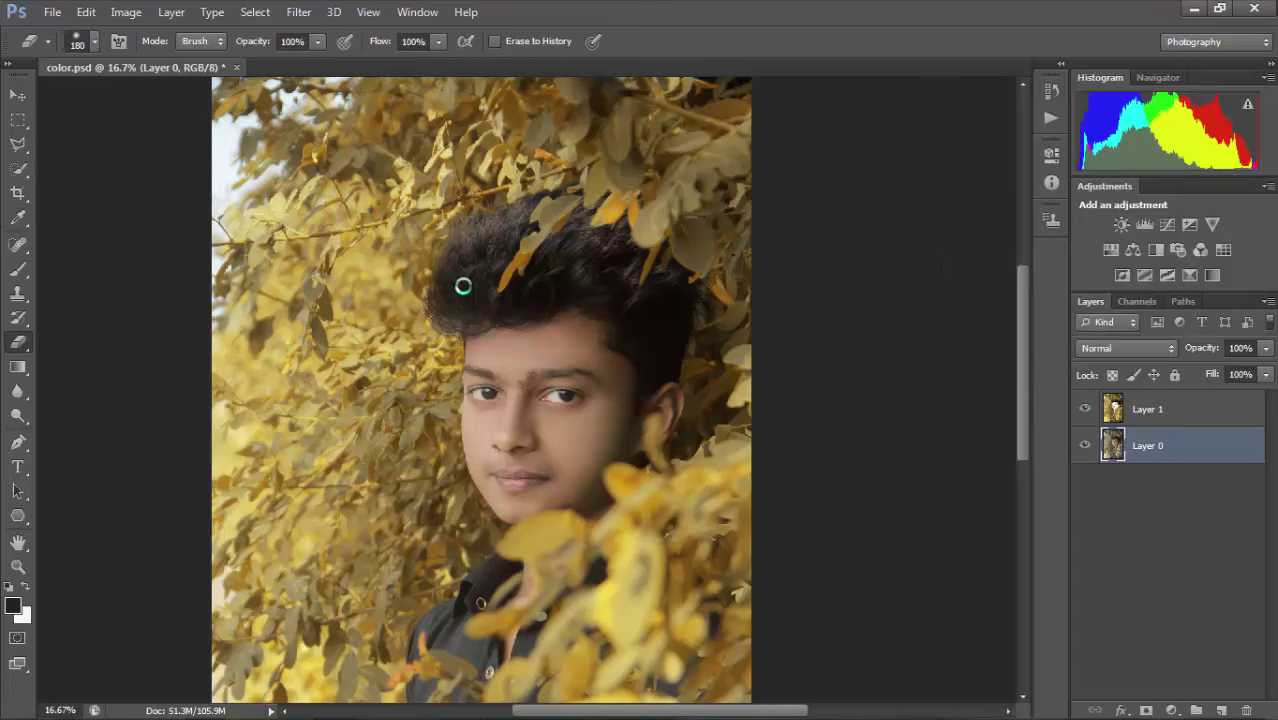
{"action": "key", "text": "ctrl+minus"}
{"action": "key", "text": "ctrl+minus"}
{"action": "key", "text": "ctrl+plus"}
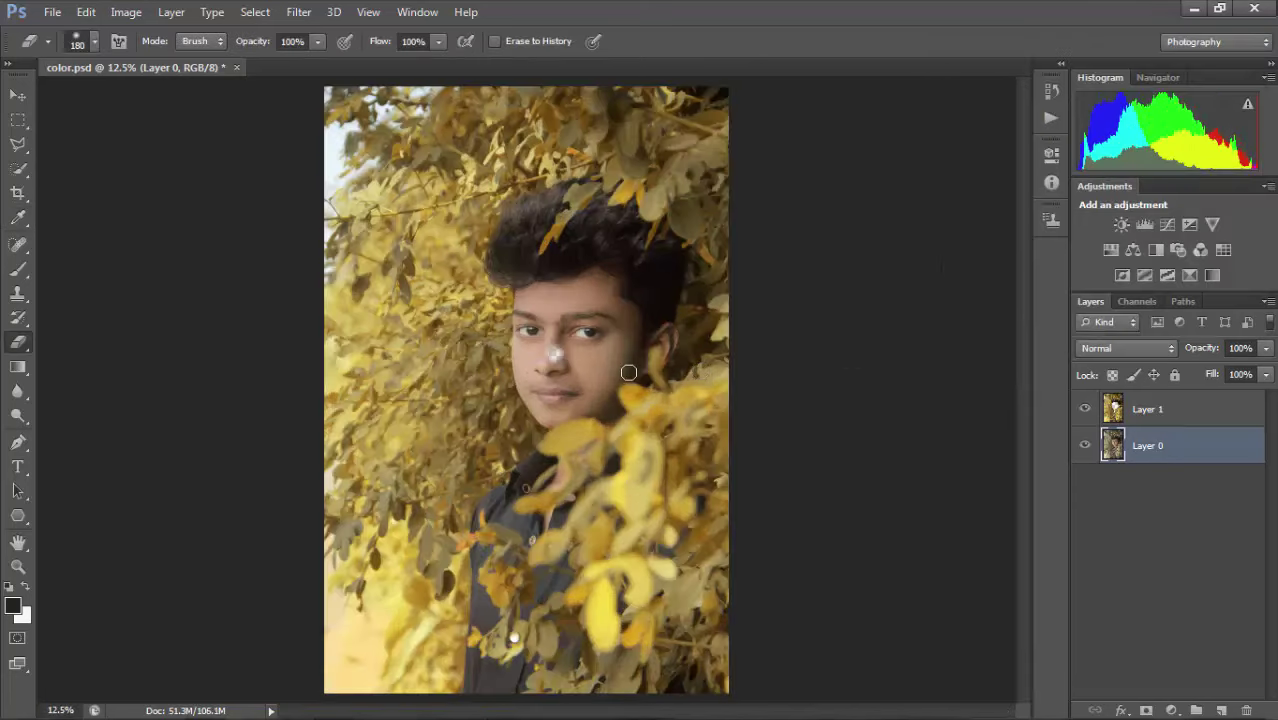
{"action": "key", "text": "ctrl+z"}
Hide Layer 1 to compare, then select Layer 1 and bring up Hue/Saturation.
{"action": "left_click", "coordinate": [18, 96]}
{"action": "left_click", "coordinate": [1084, 409]}
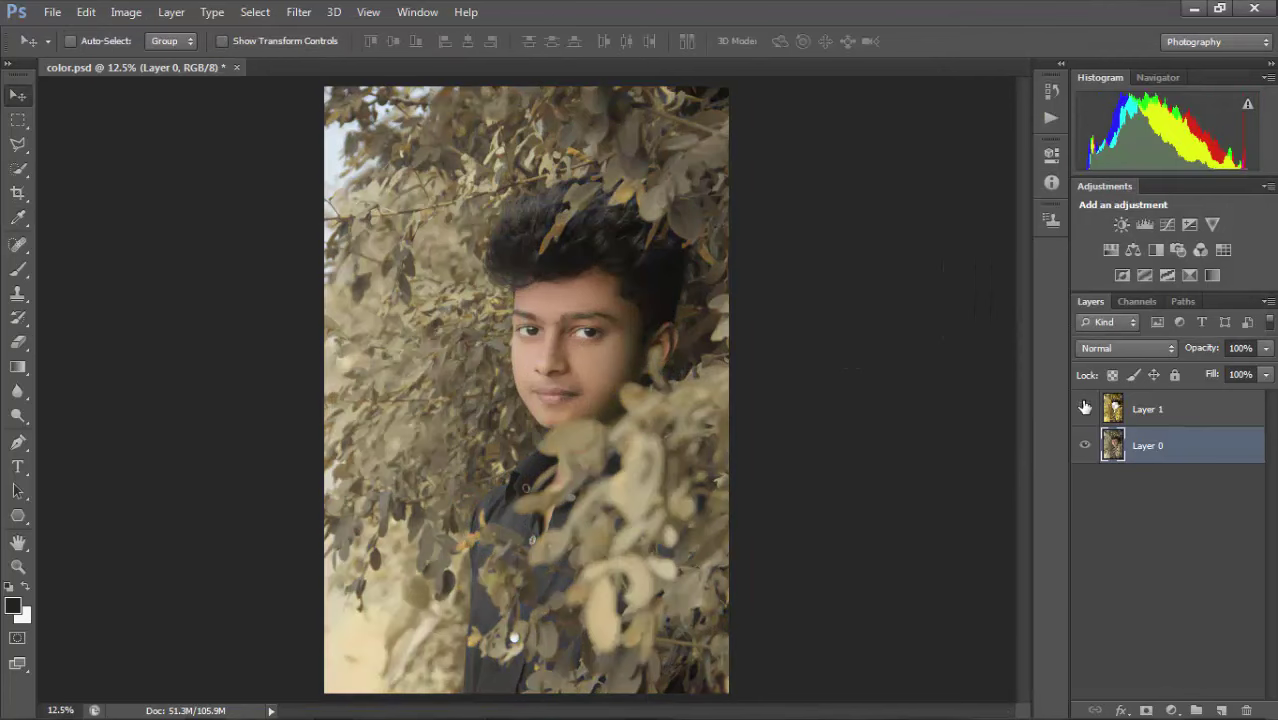
{"action": "key", "text": "ctrl+minus"}
{"action": "key", "text": "ctrl+plus"}
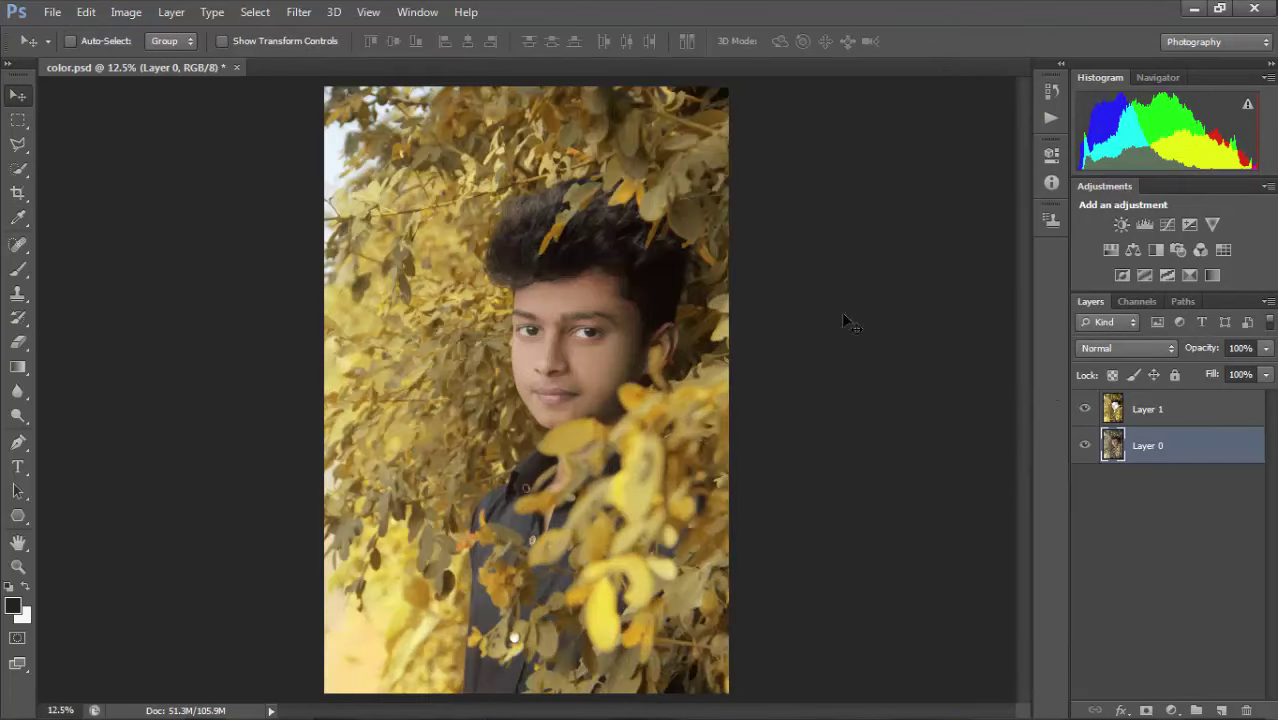
{"action": "left_click", "coordinate": [1184, 410]}
{"action": "key", "text": "ctrl+u"}
Apply Hue -2 and Saturation +7 to Layer 1.
{"action": "left_click_drag", "start_coordinate": [1078, 316], "coordinate": [1084, 316]}
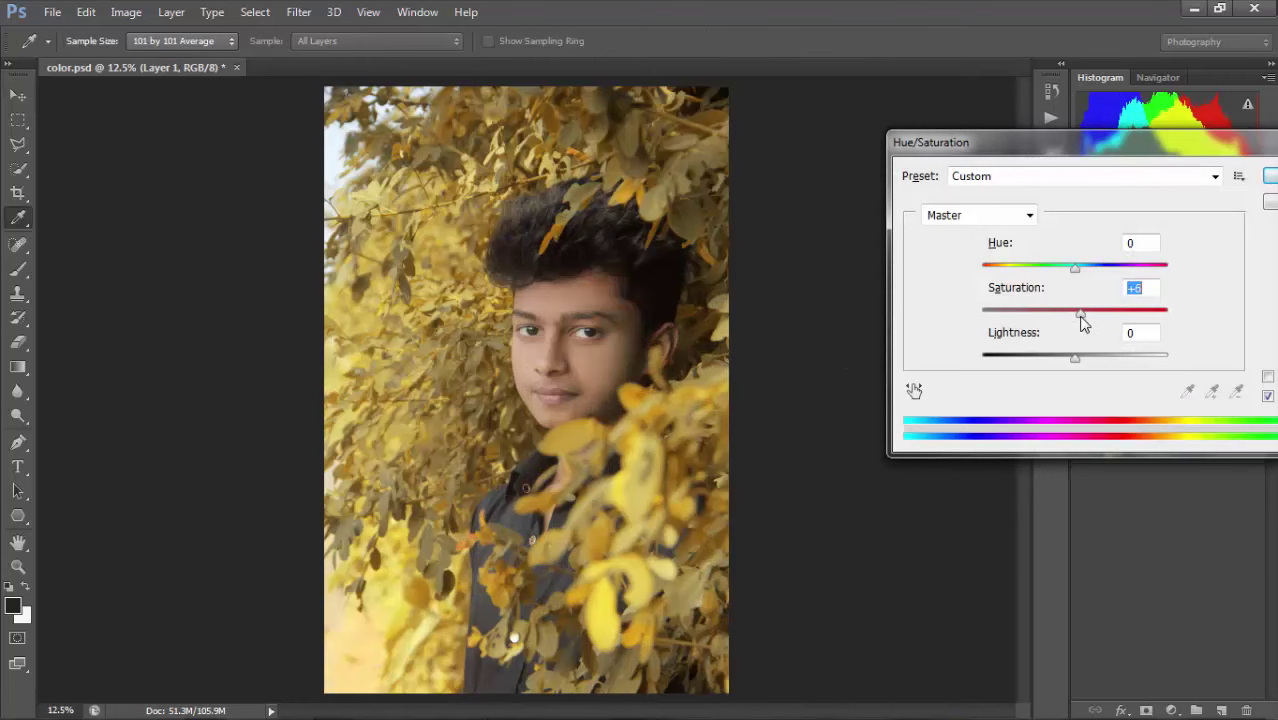
{"action": "left_click_drag", "start_coordinate": [1076, 272], "coordinate": [1078, 272]}
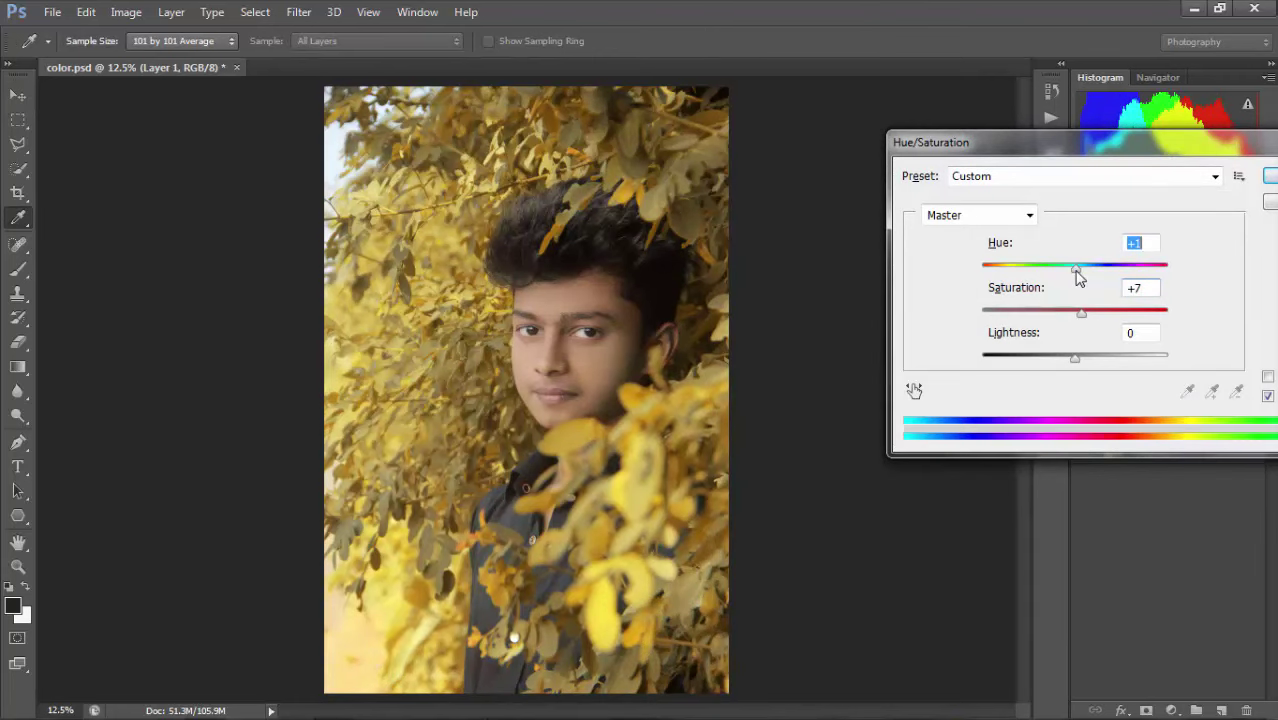
{"action": "left_click_drag", "start_coordinate": [1208, 152], "coordinate": [1030, 164]}
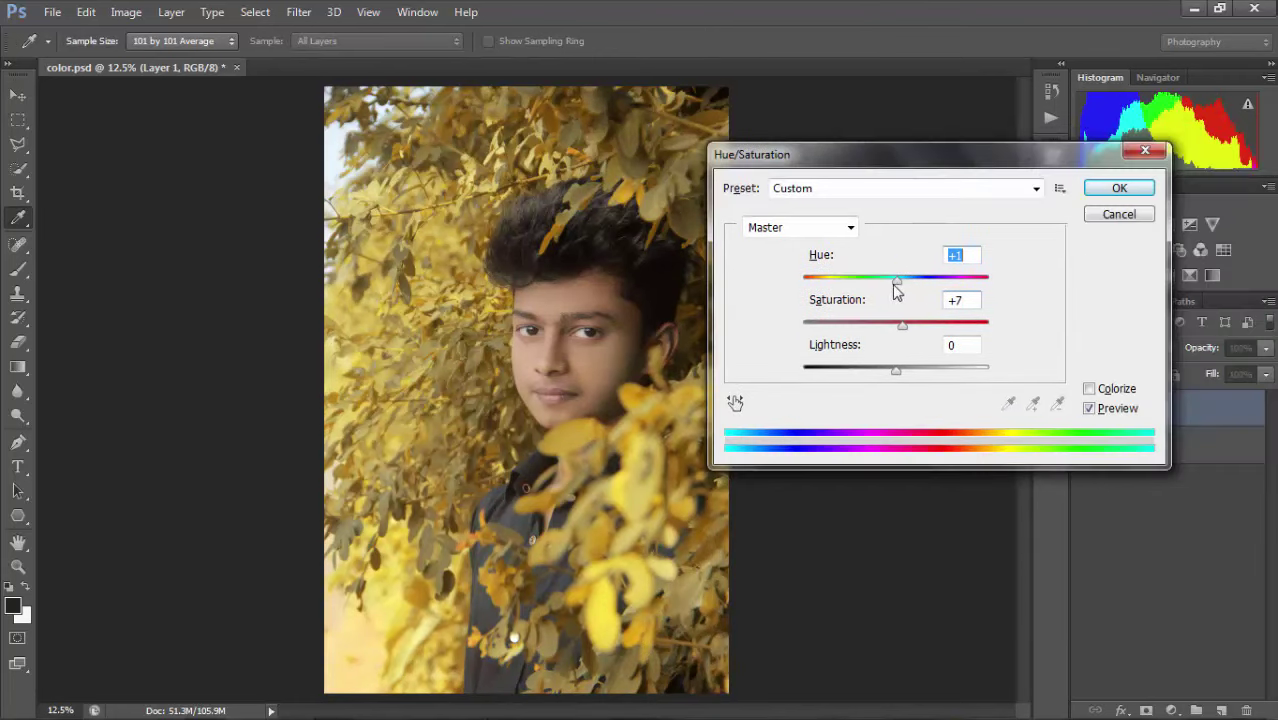
{"action": "mouse_move", "coordinate": [897, 281]}
{"action": "left_mouse_down"}
{"action": "mouse_move", "coordinate": [983, 290]}
{"action": "mouse_move", "coordinate": [887, 279]}
{"action": "mouse_move", "coordinate": [864, 258]}
{"action": "mouse_move", "coordinate": [833, 281]}
{"action": "mouse_move", "coordinate": [800, 281]}
{"action": "mouse_move", "coordinate": [881, 294]}
{"action": "mouse_move", "coordinate": [890, 283]}
{"action": "left_mouse_up"}
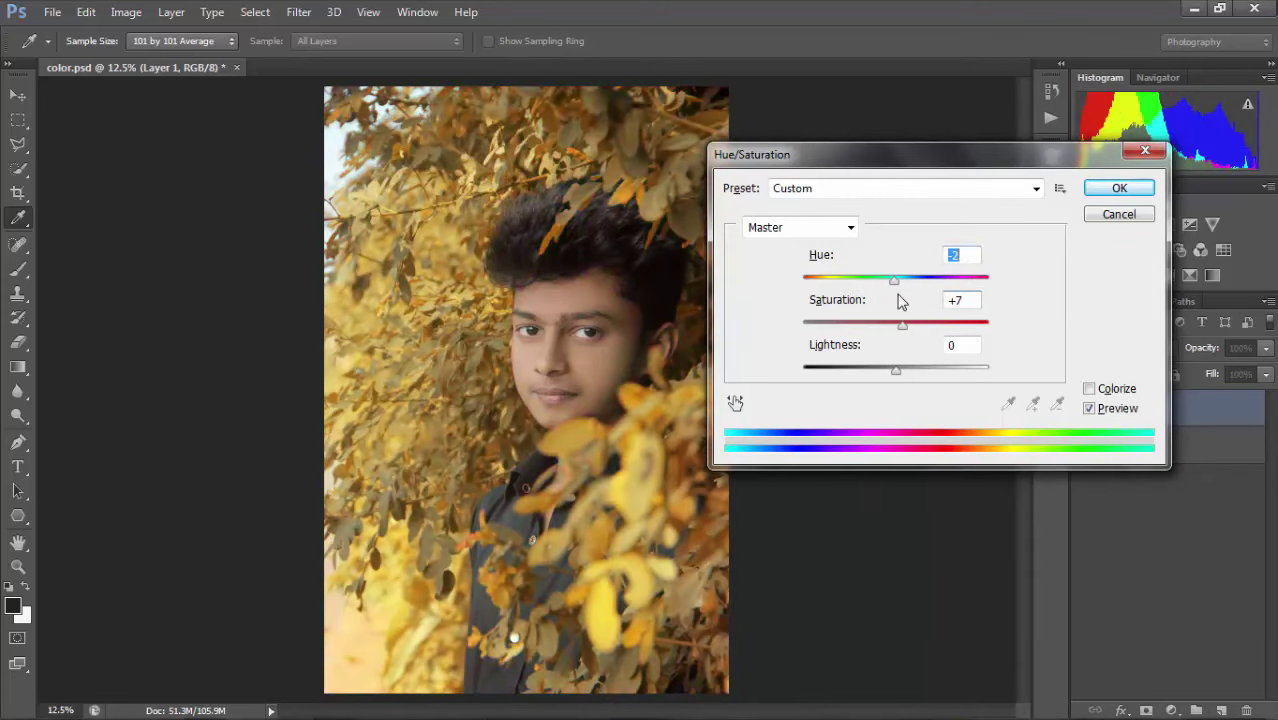
{"action": "left_click", "coordinate": [1117, 214]}
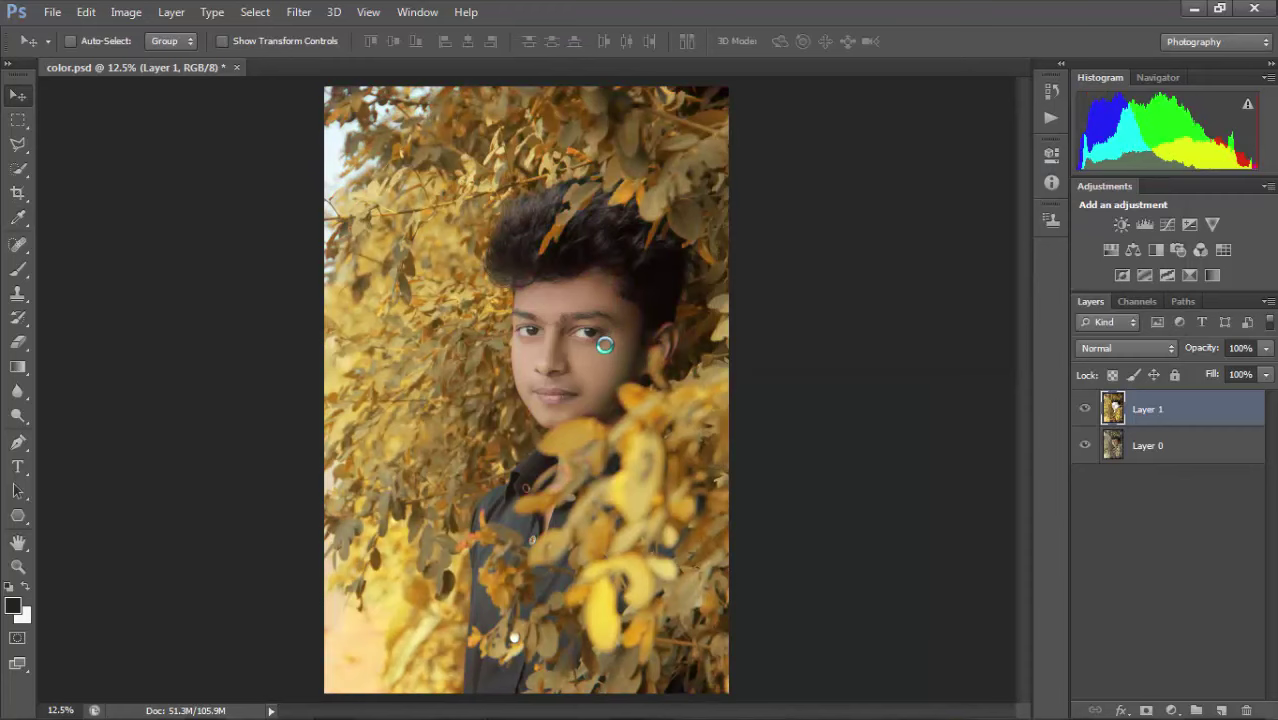
{"action": "key", "text": "ctrl+minus"}
{"action": "key", "text": "ctrl+plus"}
{"action": "key", "text": "ctrl+minus"}
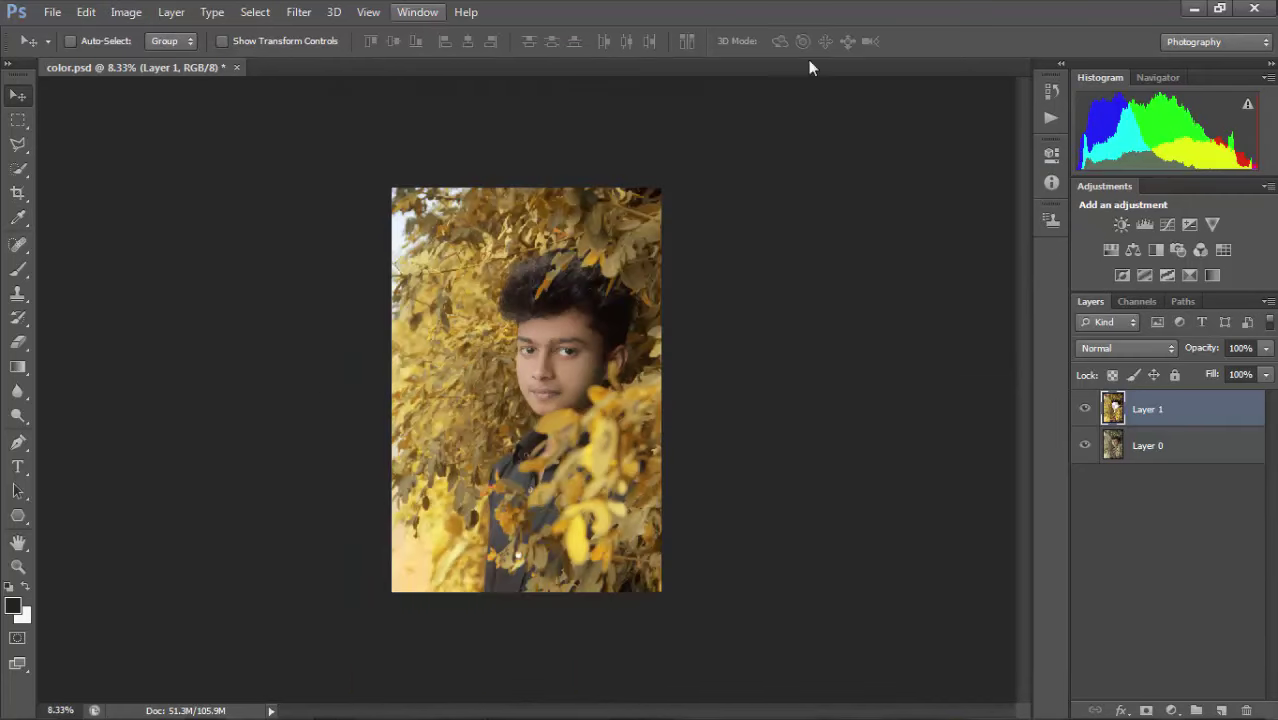
Apply Levels to Layer 1: Blue white 235, Green shadow nudged, Red inputs 10/249.
{"action": "key", "text": "ctrl+l"}
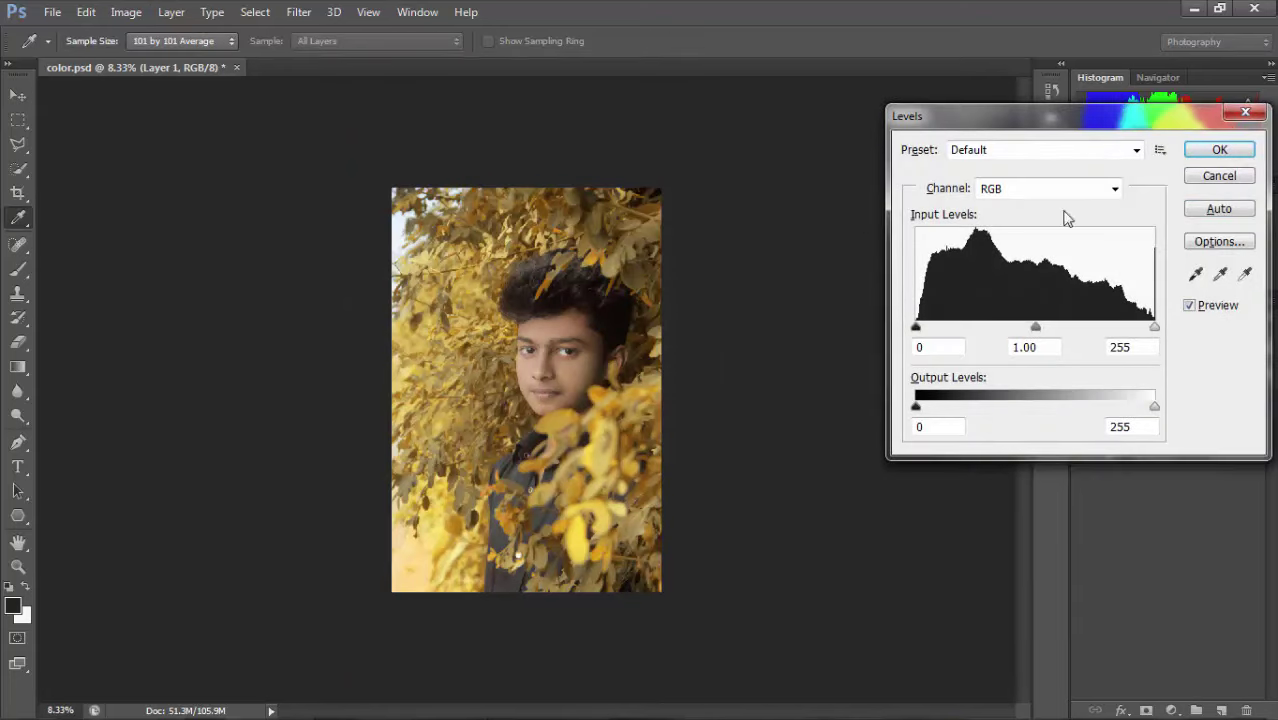
{"action": "left_click", "coordinate": [1060, 188]}
{"action": "left_click", "coordinate": [1040, 254]}
{"action": "mouse_move", "coordinate": [1154, 327]}
{"action": "left_mouse_down"}
{"action": "mouse_move", "coordinate": [1106, 328]}
{"action": "mouse_move", "coordinate": [1153, 328]}
{"action": "left_mouse_up"}
{"action": "left_click", "coordinate": [1060, 188]}
{"action": "left_click", "coordinate": [1050, 239]}
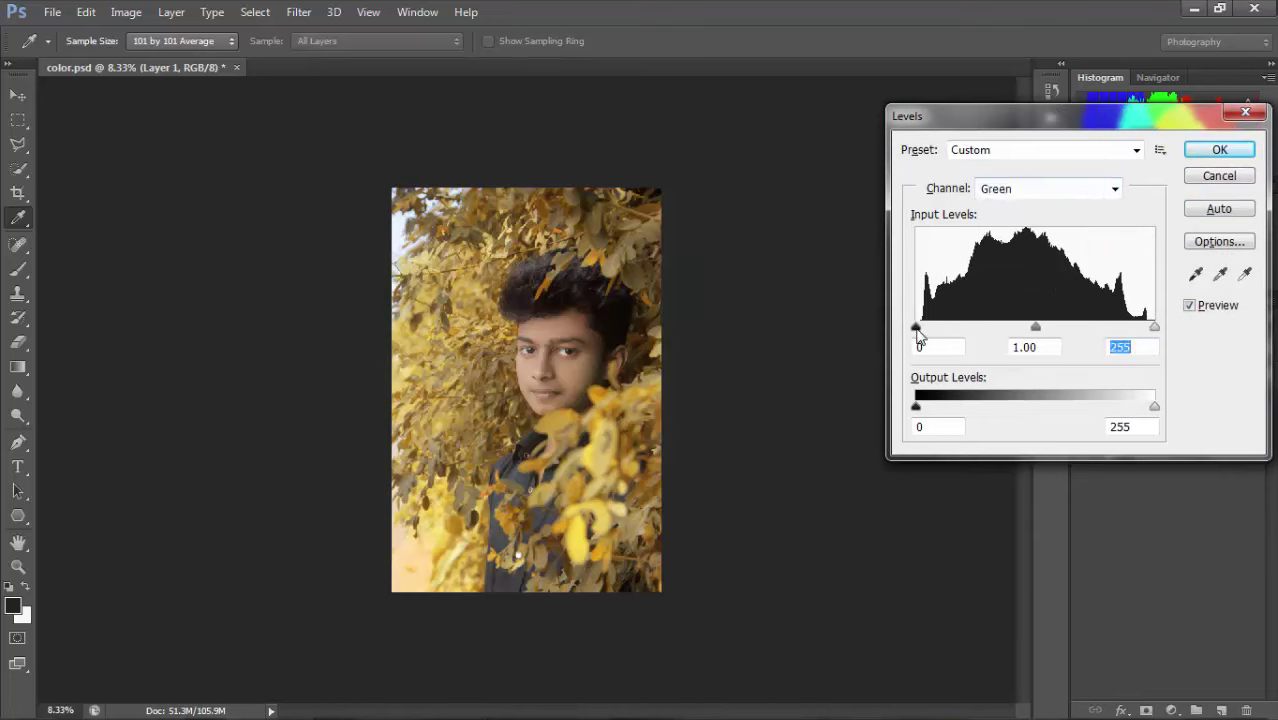
{"action": "left_click_drag", "start_coordinate": [917, 330], "coordinate": [921, 330]}
{"action": "left_click", "coordinate": [1027, 188]}
{"action": "left_click", "coordinate": [1027, 220]}
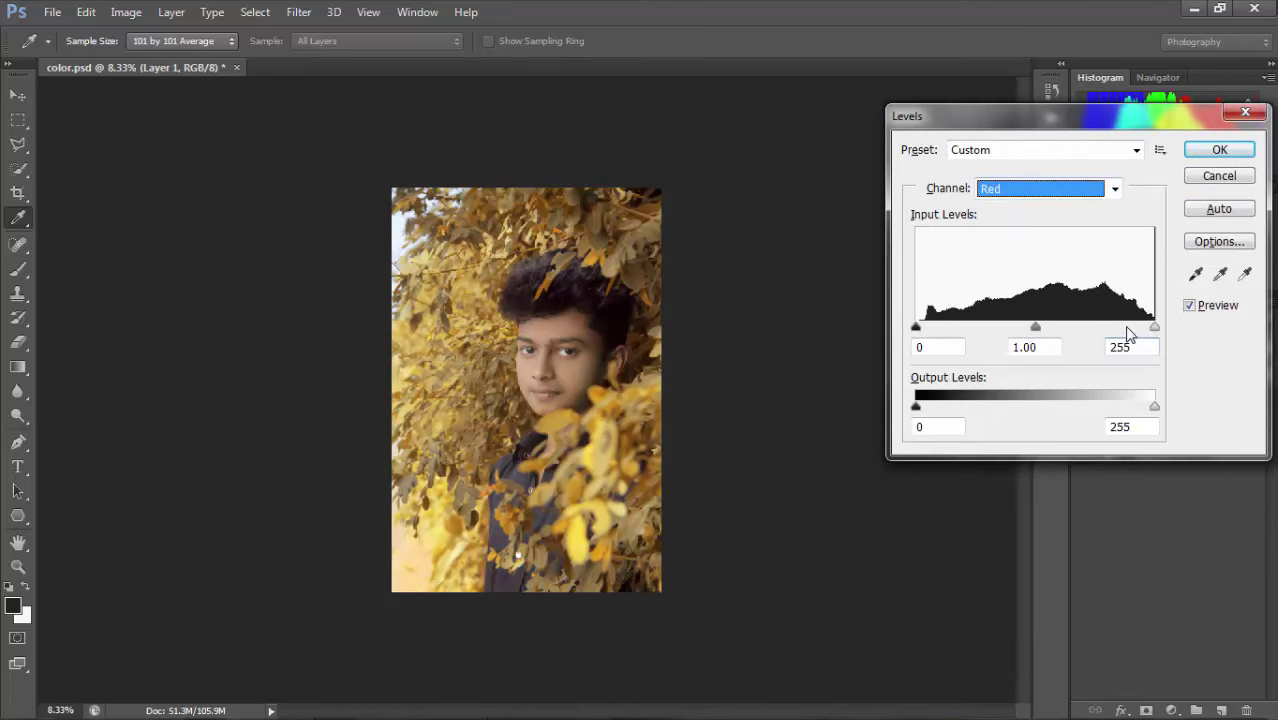
{"action": "left_click_drag", "start_coordinate": [1155, 330], "coordinate": [1149, 330]}
{"action": "left_click_drag", "start_coordinate": [916, 330], "coordinate": [925, 330]}
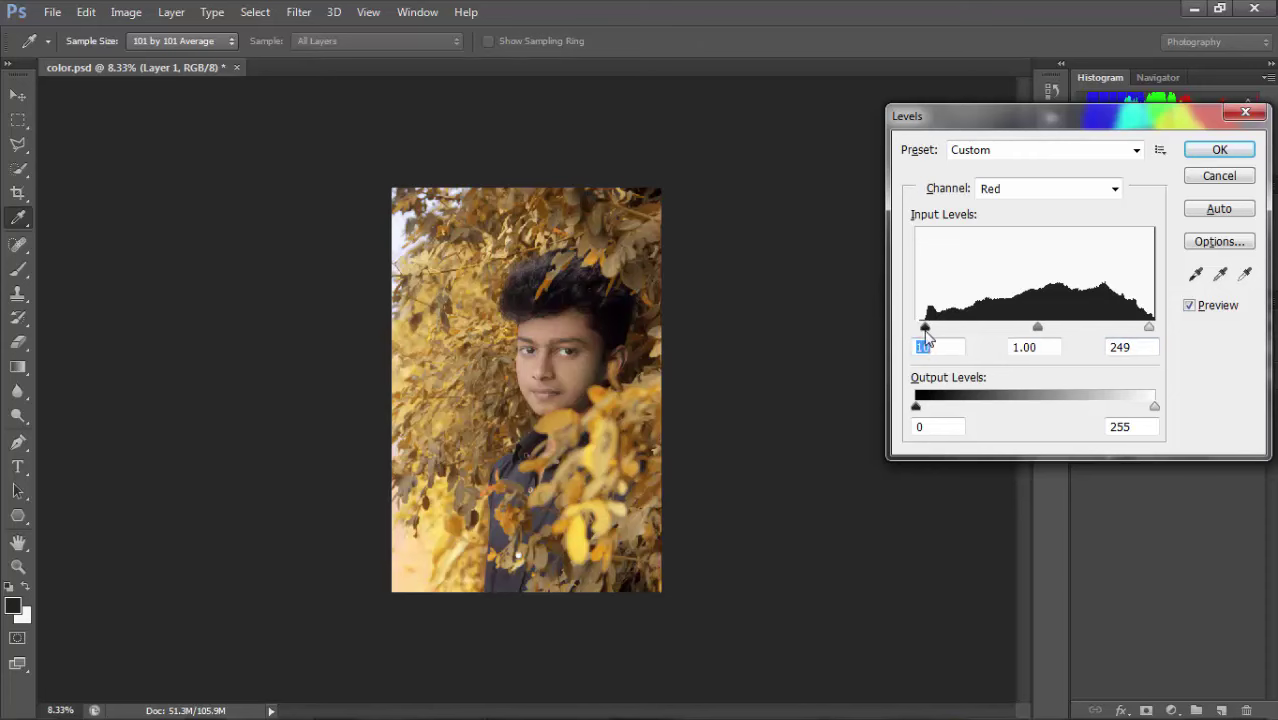
{"action": "left_click", "coordinate": [1220, 150]}
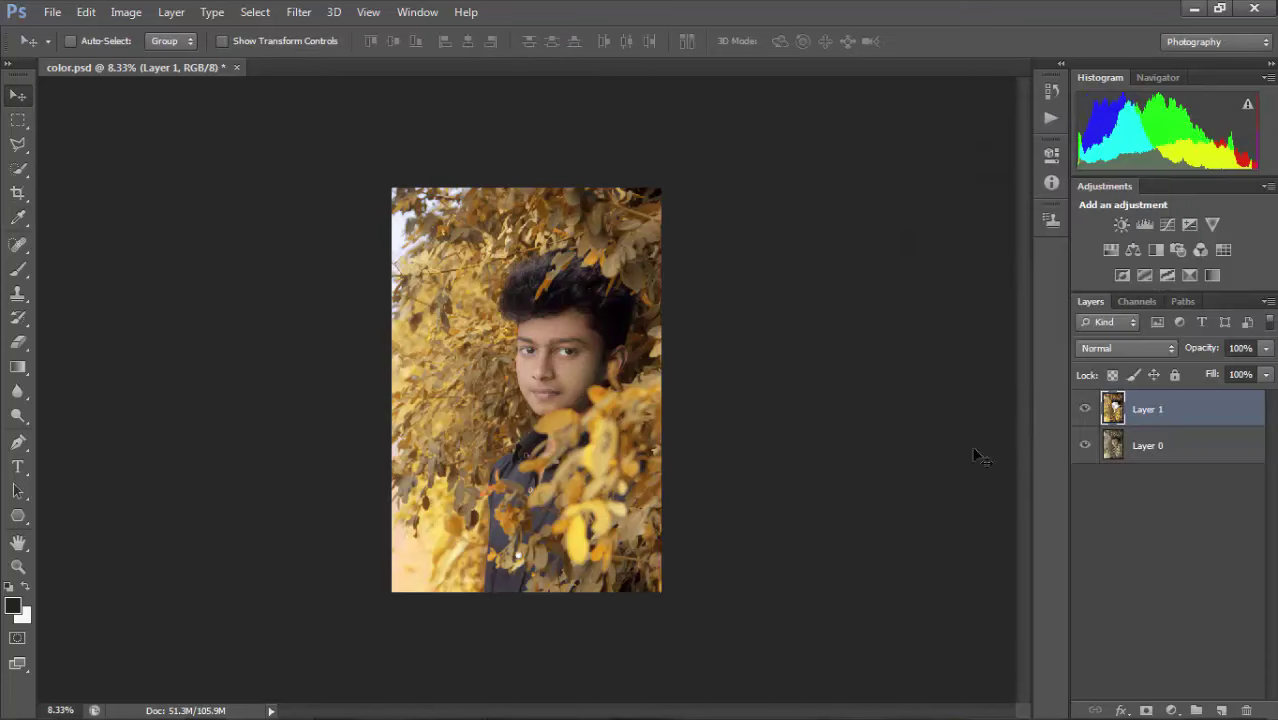
Boost Layer 0's saturation to +9 with Hue/Saturation.
{"action": "left_click", "coordinate": [1158, 447]}
{"action": "key", "text": "ctrl+plus"}
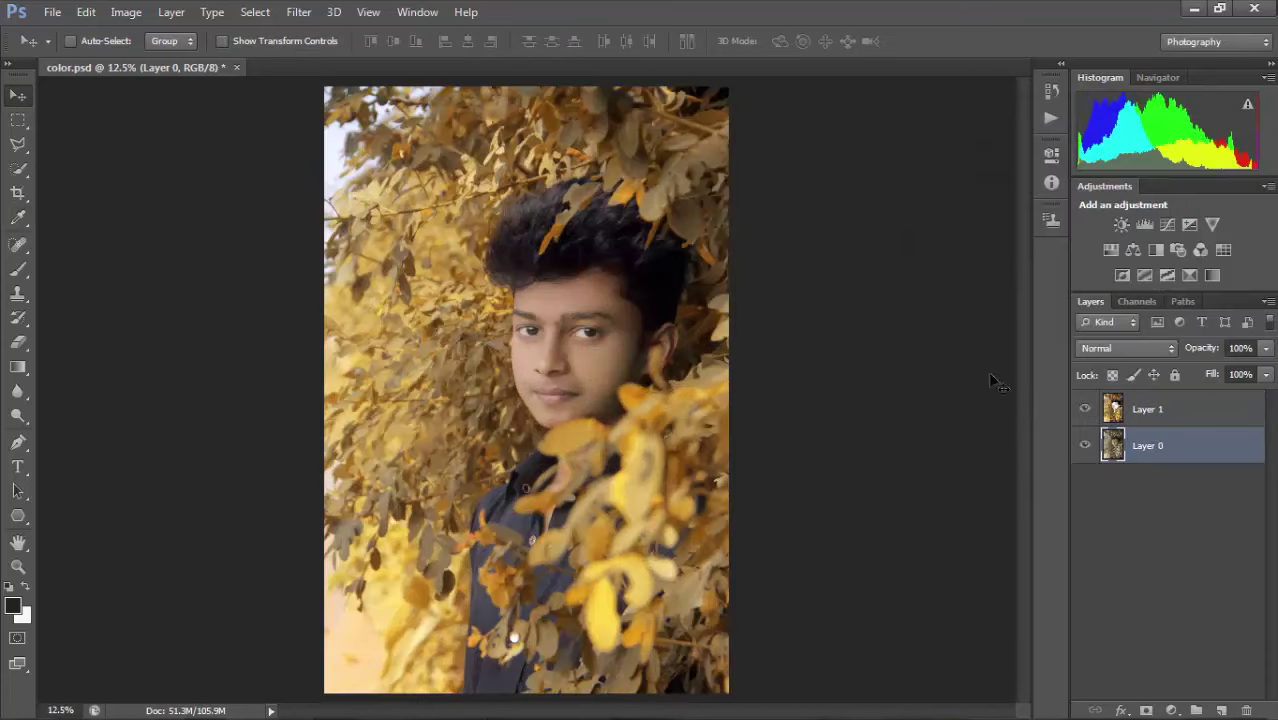
{"action": "key", "text": "ctrl+u"}
{"action": "left_click_drag", "start_coordinate": [895, 325], "coordinate": [912, 325]}
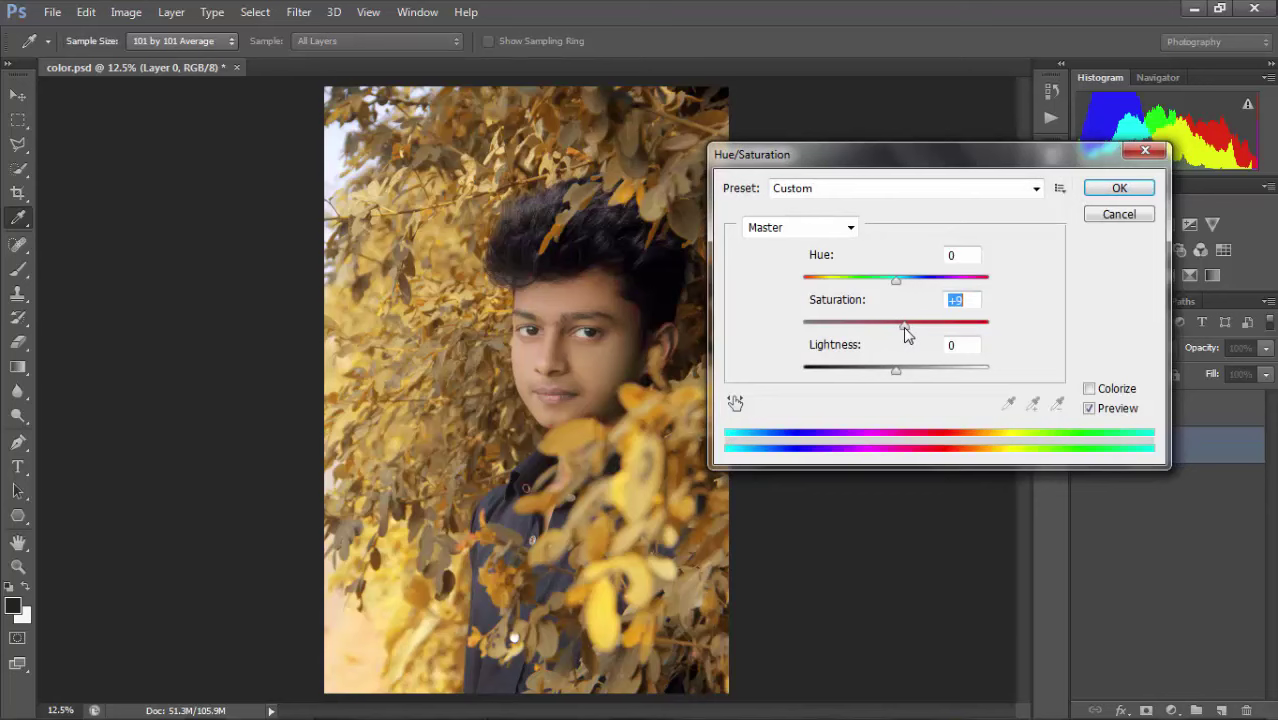
{"action": "left_click", "coordinate": [1119, 188]}
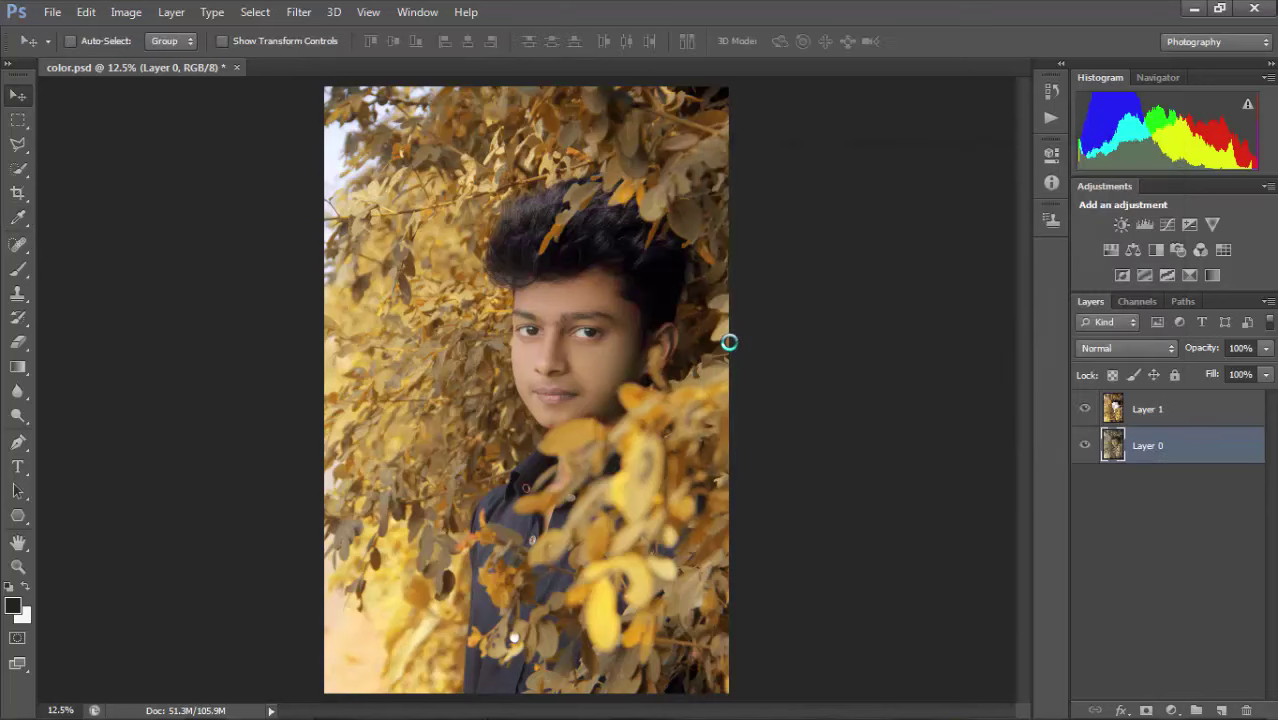
{"action": "key", "text": "ctrl+minus"}
{"action": "key", "text": "ctrl+minus"}
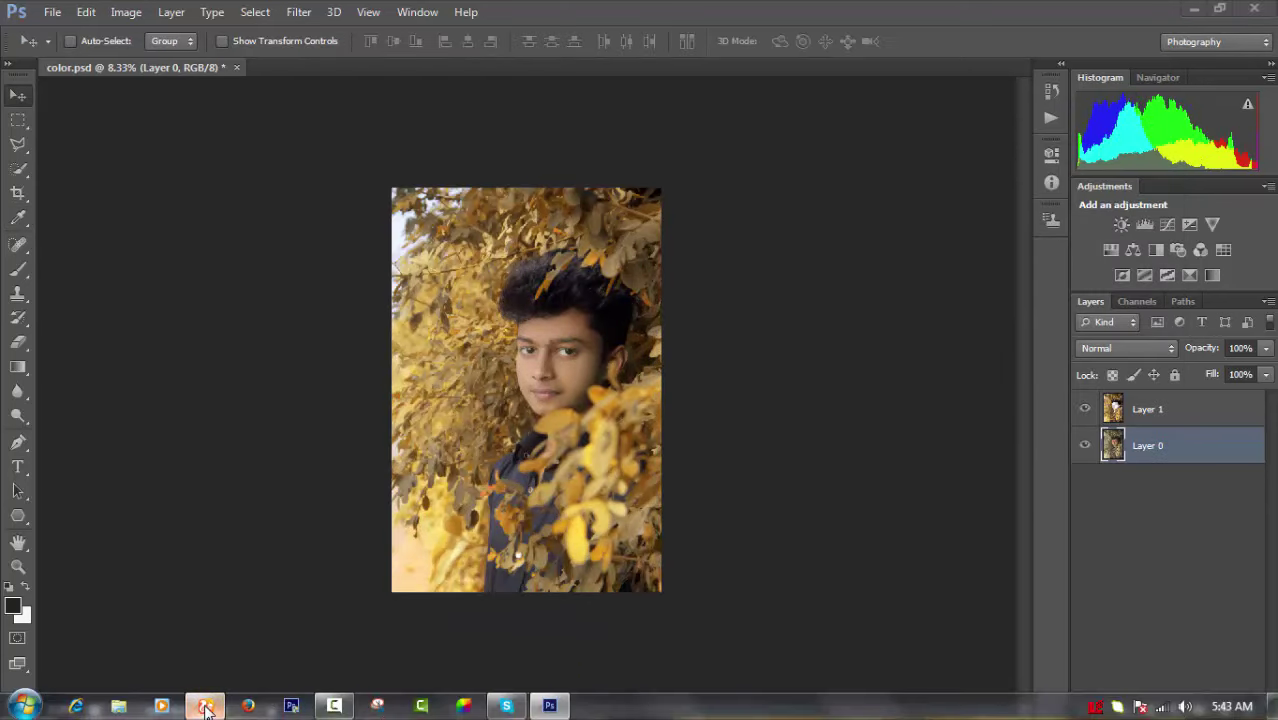
Play the Love Me Like You Do remix in the browser, then return to color.psd.
{"action": "left_click", "coordinate": [206, 706]}
{"action": "left_click", "coordinate": [944, 521]}
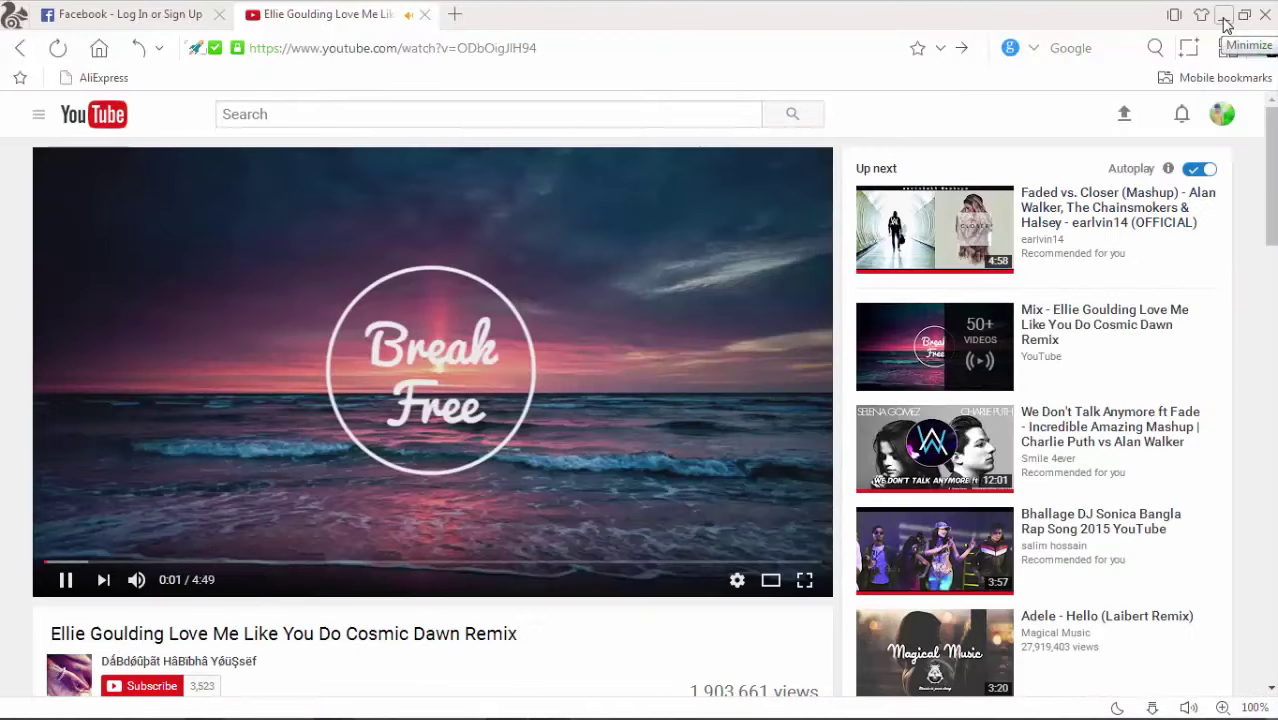
{"action": "left_click", "coordinate": [1224, 17]}
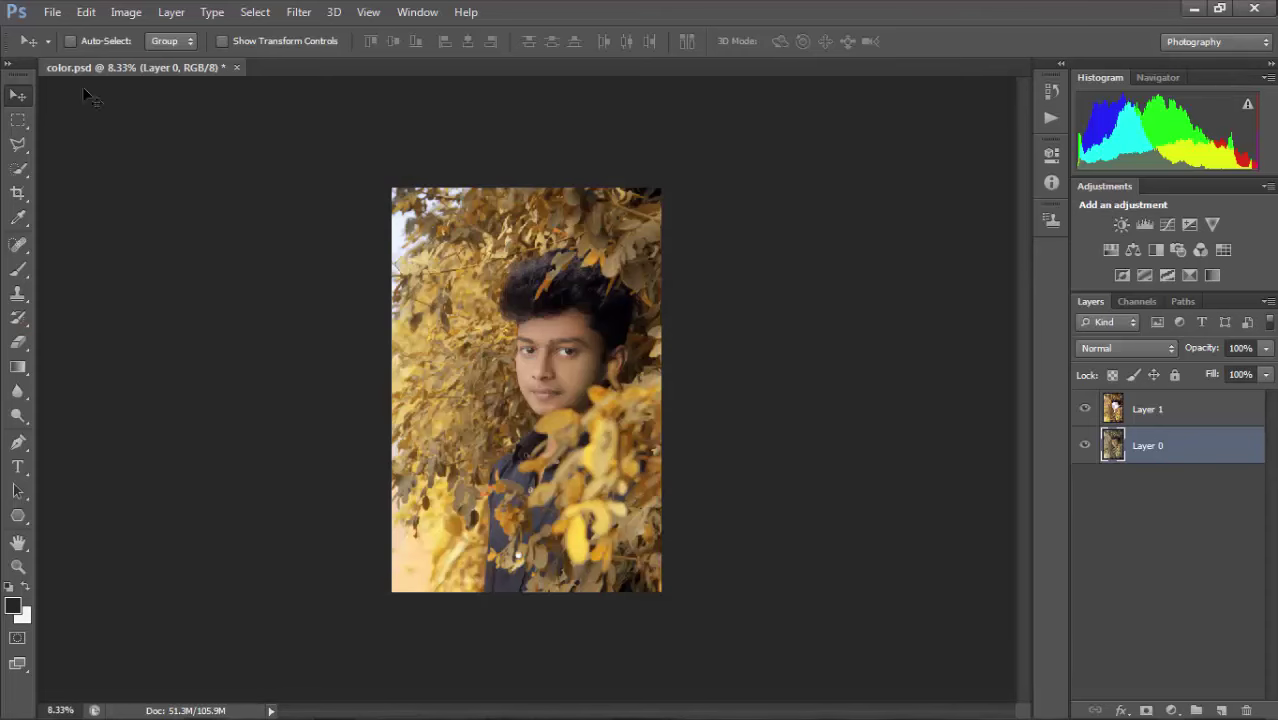
Delete Layer 1 from the Layers panel.
{"action": "scroll", "coordinate": [595, 402], "scroll_direction": "up", "scroll_amount": 1}
{"action": "scroll", "coordinate": [597, 415], "scroll_direction": "up", "scroll_amount": 1}
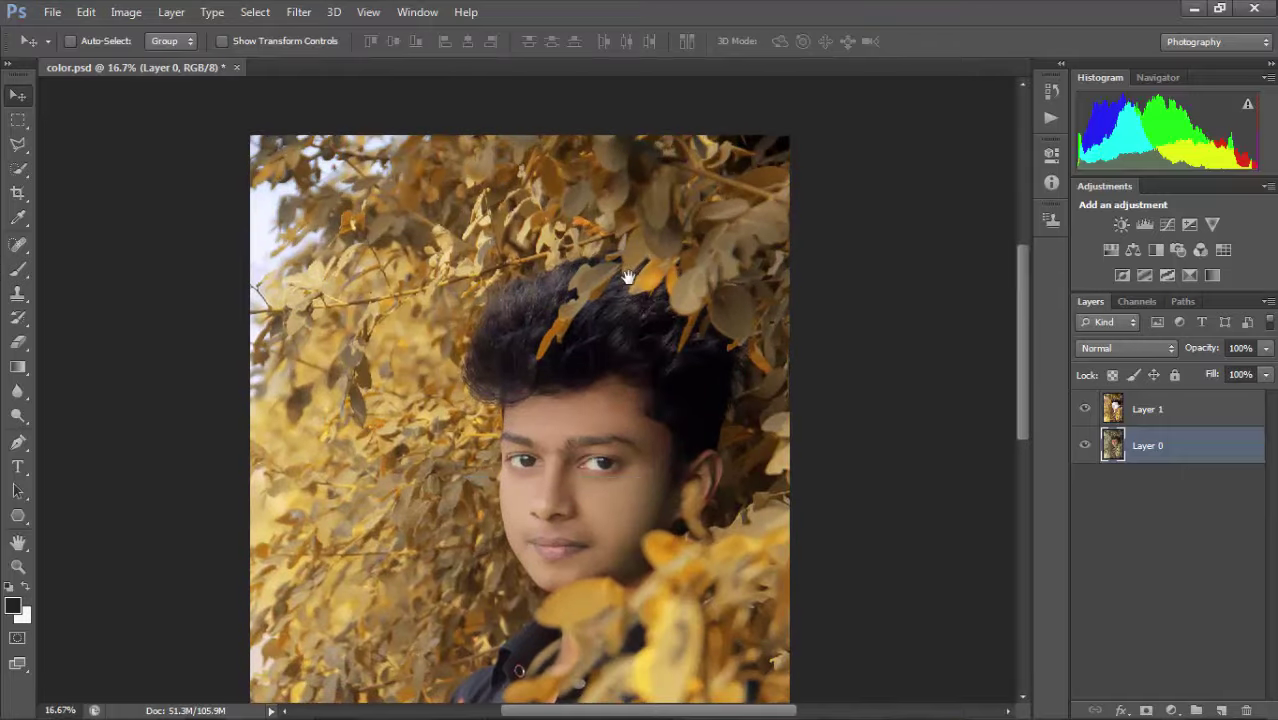
{"action": "scroll", "coordinate": [600, 430], "scroll_direction": "up", "scroll_amount": 1}
{"action": "scroll", "coordinate": [600, 430], "scroll_direction": "down", "scroll_amount": 1}
{"action": "scroll", "coordinate": [610, 395], "scroll_direction": "down", "scroll_amount": 3}
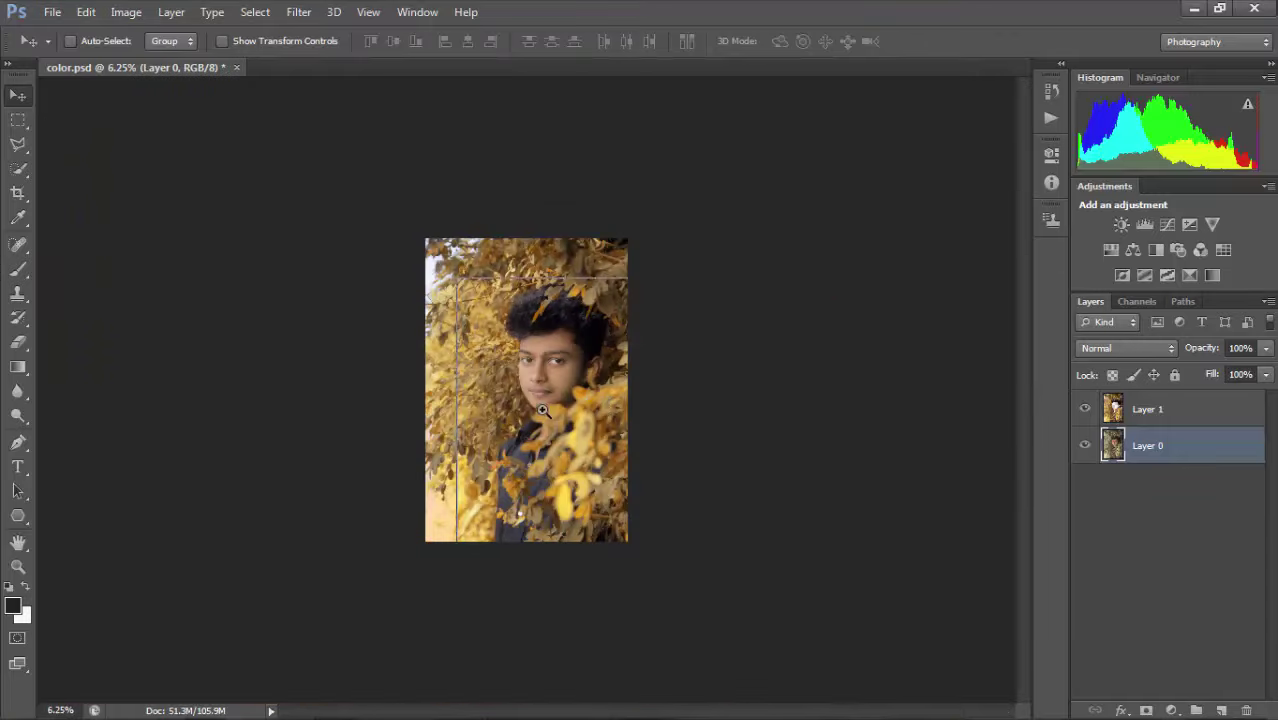
{"action": "scroll", "coordinate": [805, 513], "scroll_direction": "up", "scroll_amount": 1}
{"action": "left_click", "coordinate": [1134, 418]}
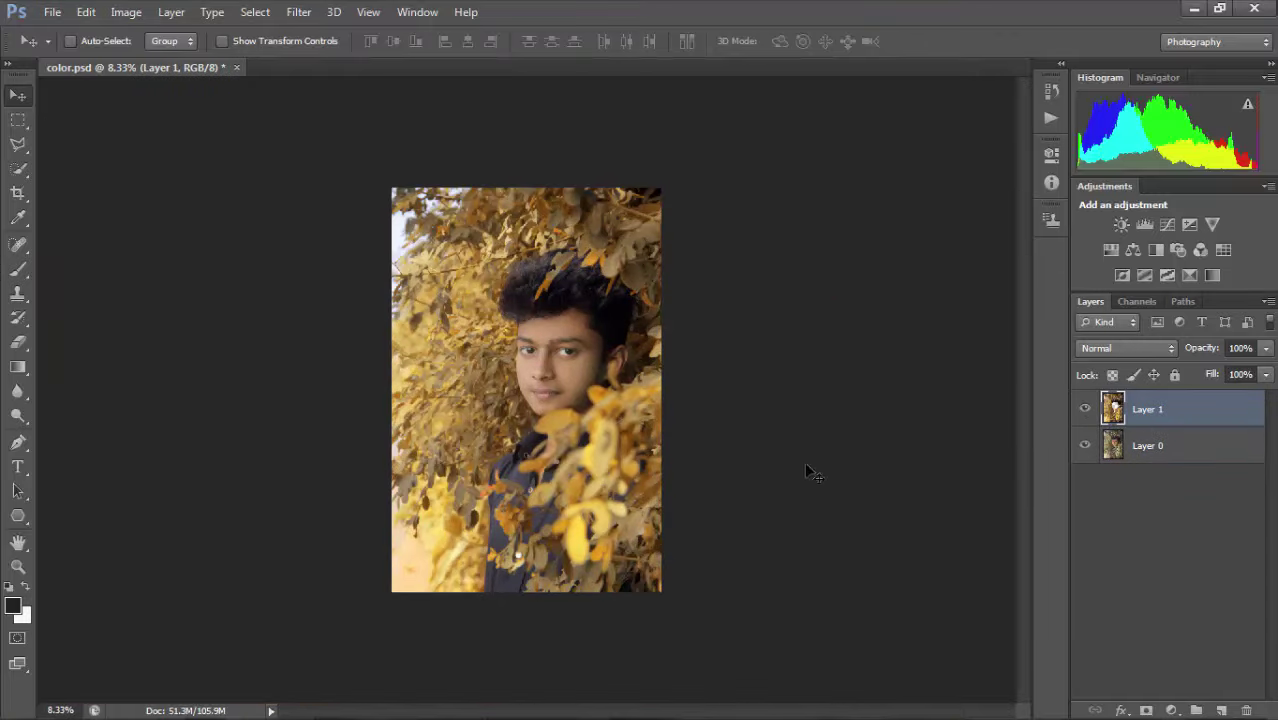
{"action": "key", "text": "alt+bracketleft"}
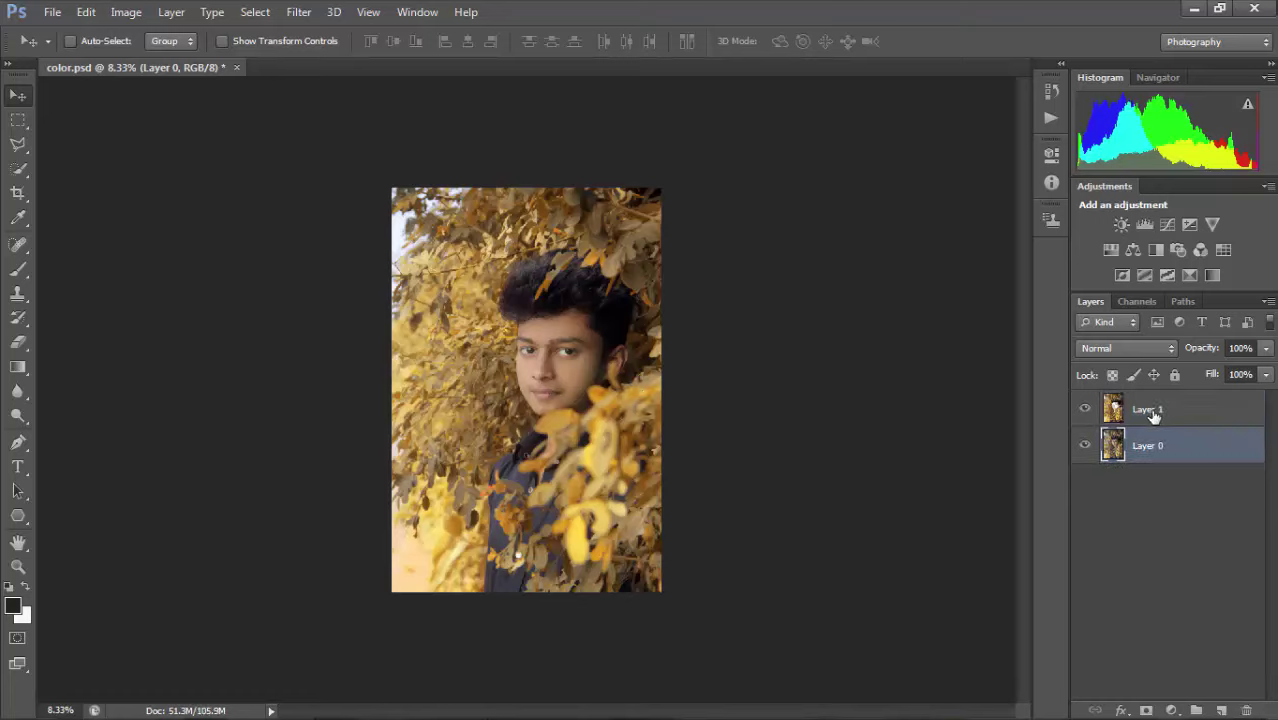
{"action": "double_click", "coordinate": [1150, 411]}
{"action": "key", "text": "Return"}
{"action": "key", "text": "Delete"}
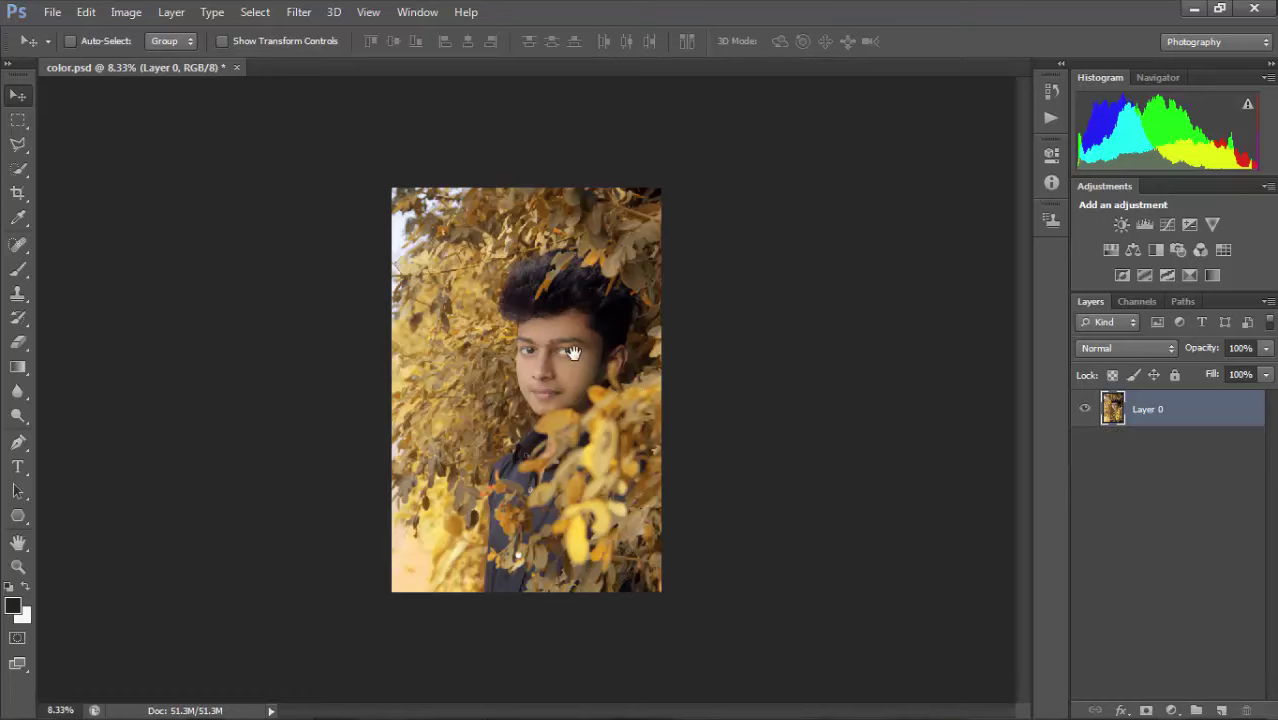
Add a Brightness/Contrast adjustment layer with Brightness 14 and Contrast 17.
{"action": "left_click", "coordinate": [1121, 224]}
{"action": "left_click_drag", "start_coordinate": [923, 248], "coordinate": [936, 286]}
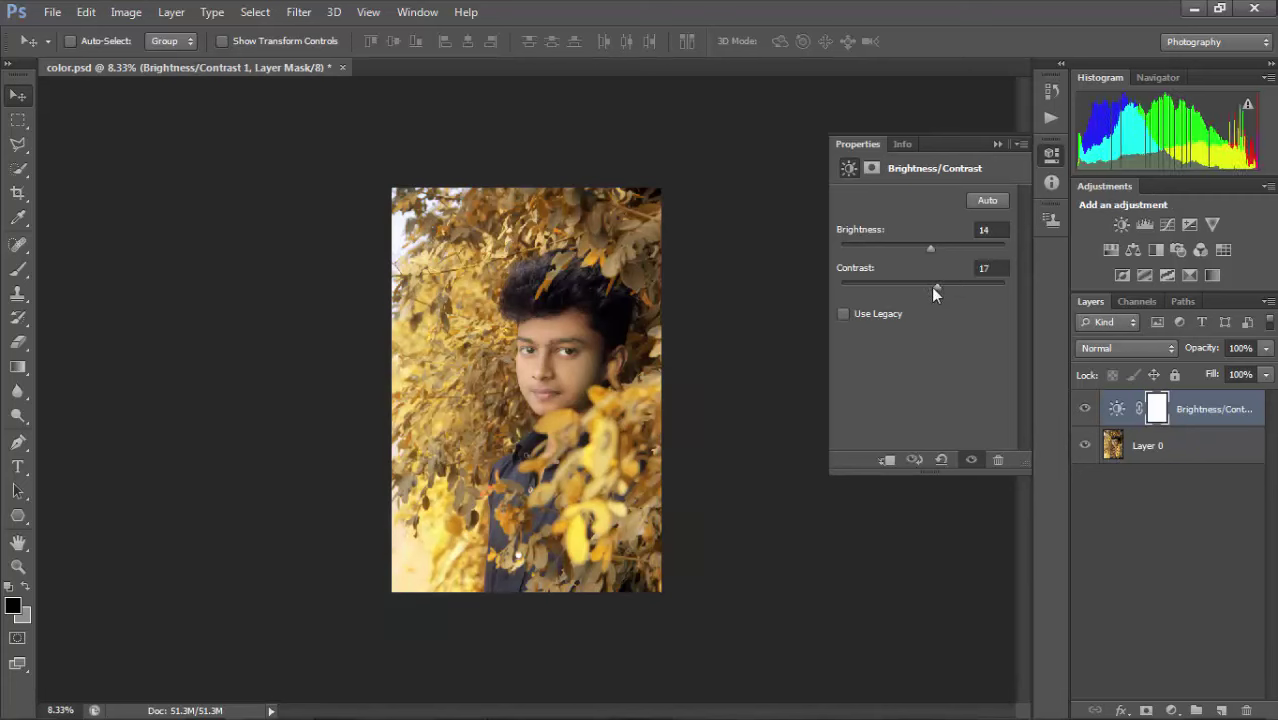
{"action": "left_click", "coordinate": [1051, 155]}
Apply Selective Color to Layer 0 with Neutrals Black +4.
{"action": "left_click", "coordinate": [126, 12]}
{"action": "mouse_move", "coordinate": [154, 60]}
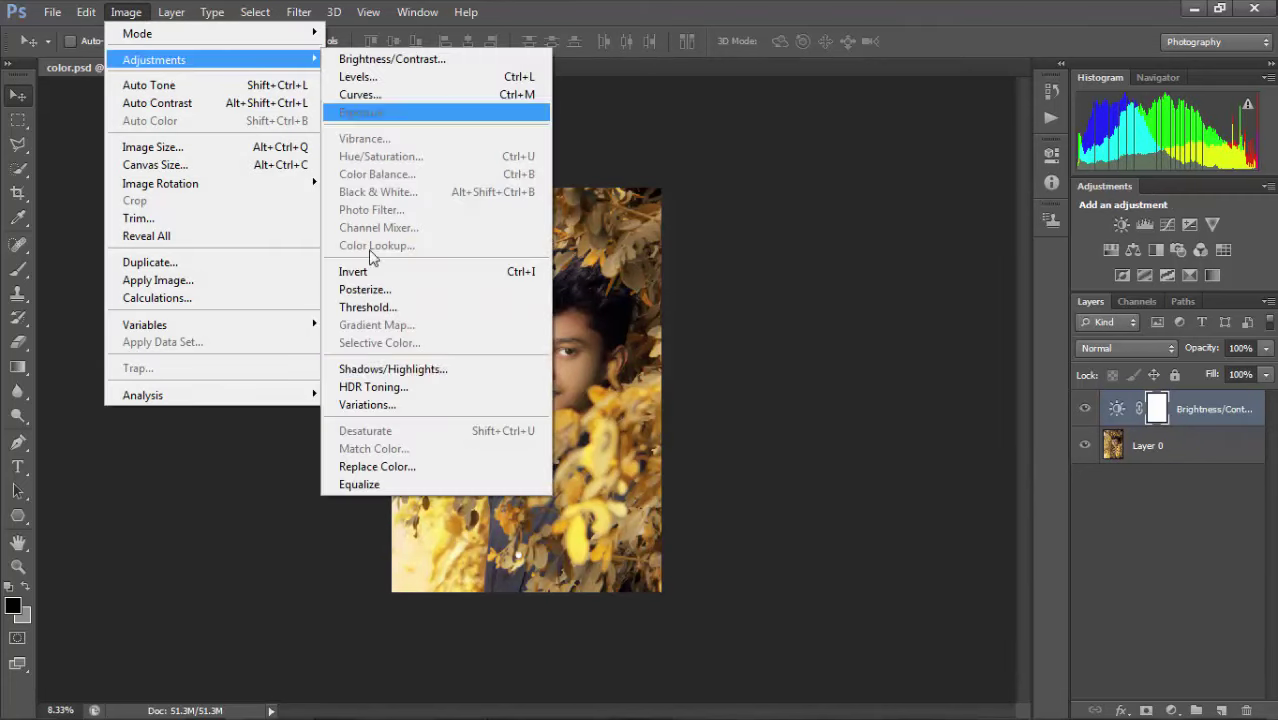
{"action": "left_click", "coordinate": [1127, 442]}
{"action": "left_click", "coordinate": [126, 12]}
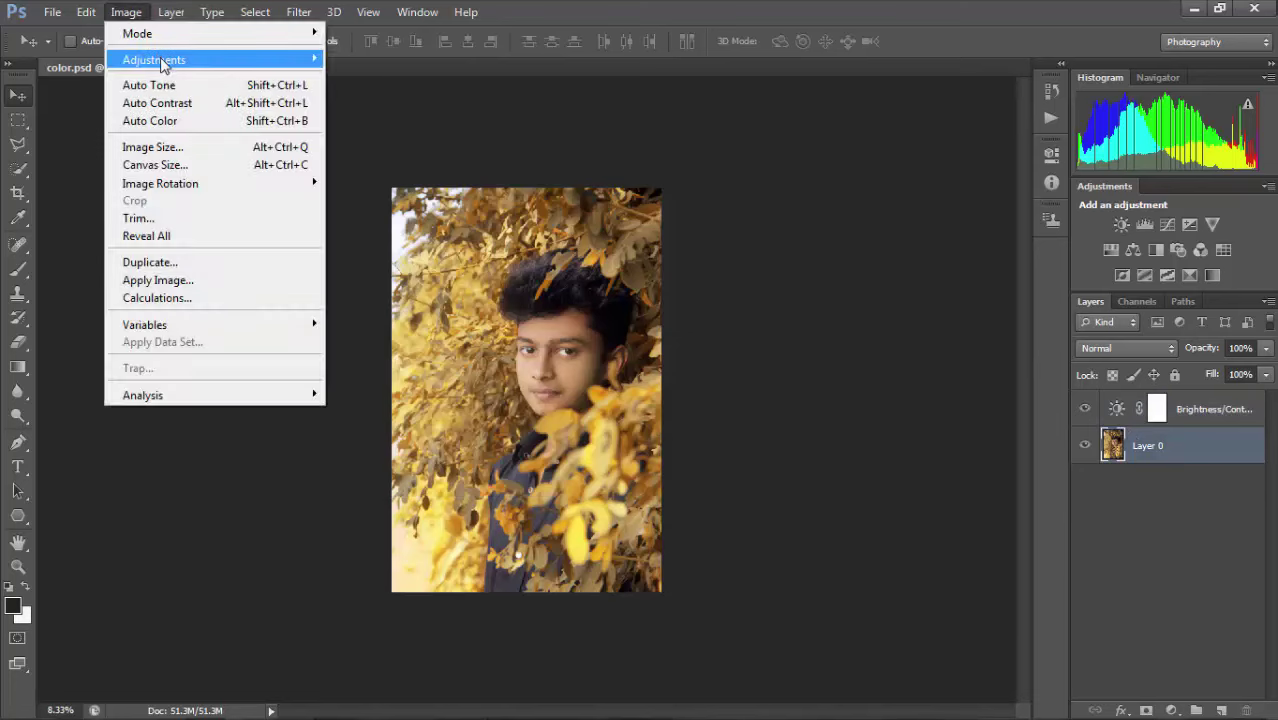
{"action": "left_click", "coordinate": [395, 366]}
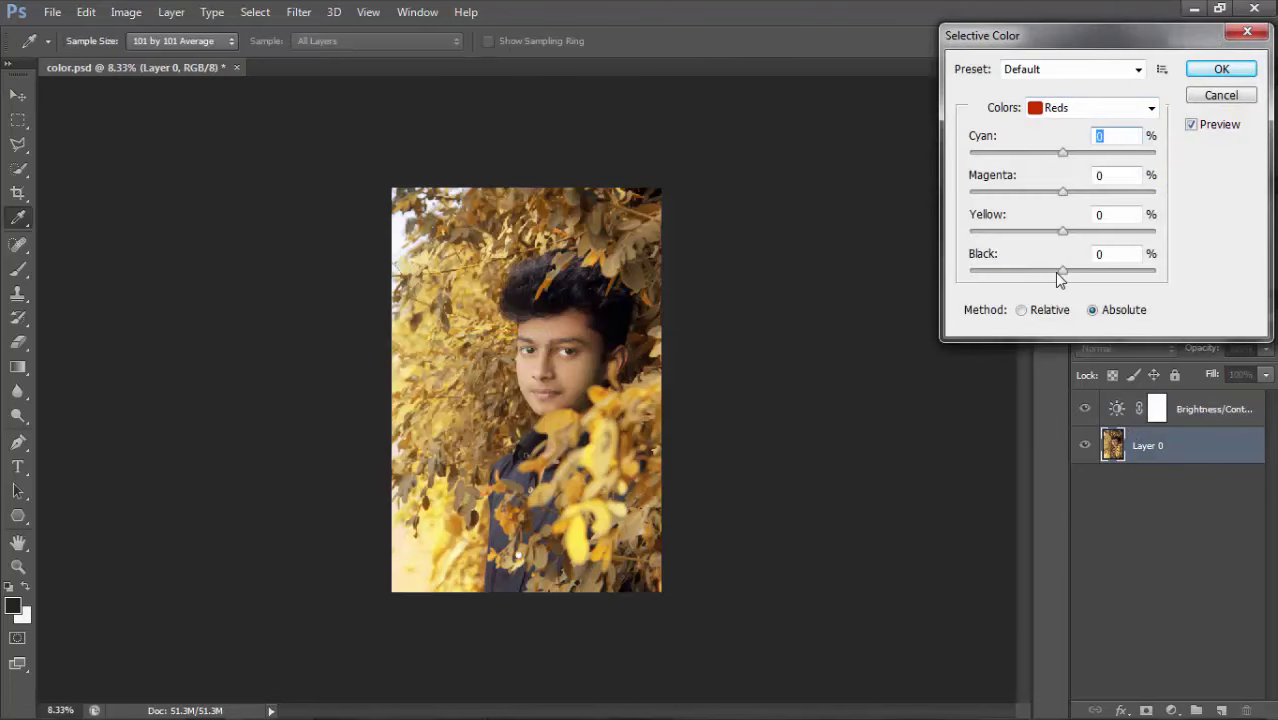
{"action": "left_click", "coordinate": [1095, 107]}
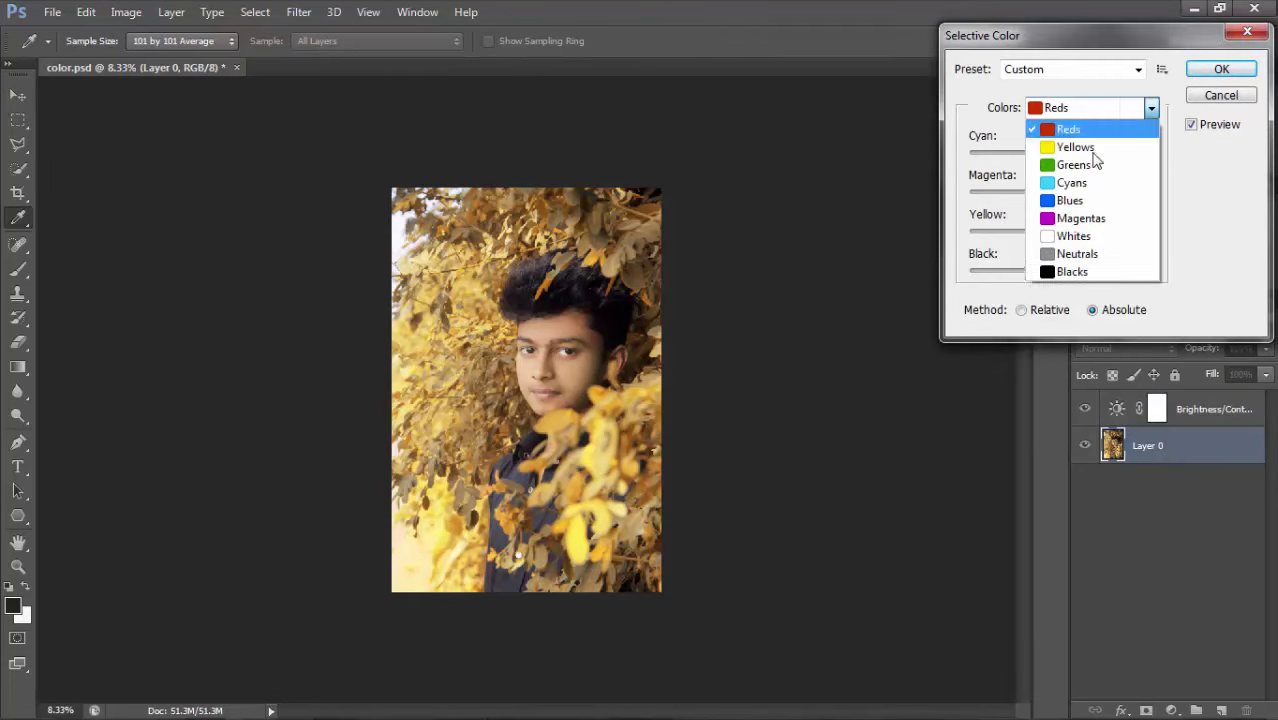
{"action": "left_click", "coordinate": [1070, 251]}
{"action": "left_click_drag", "start_coordinate": [1062, 270], "coordinate": [1066, 272]}
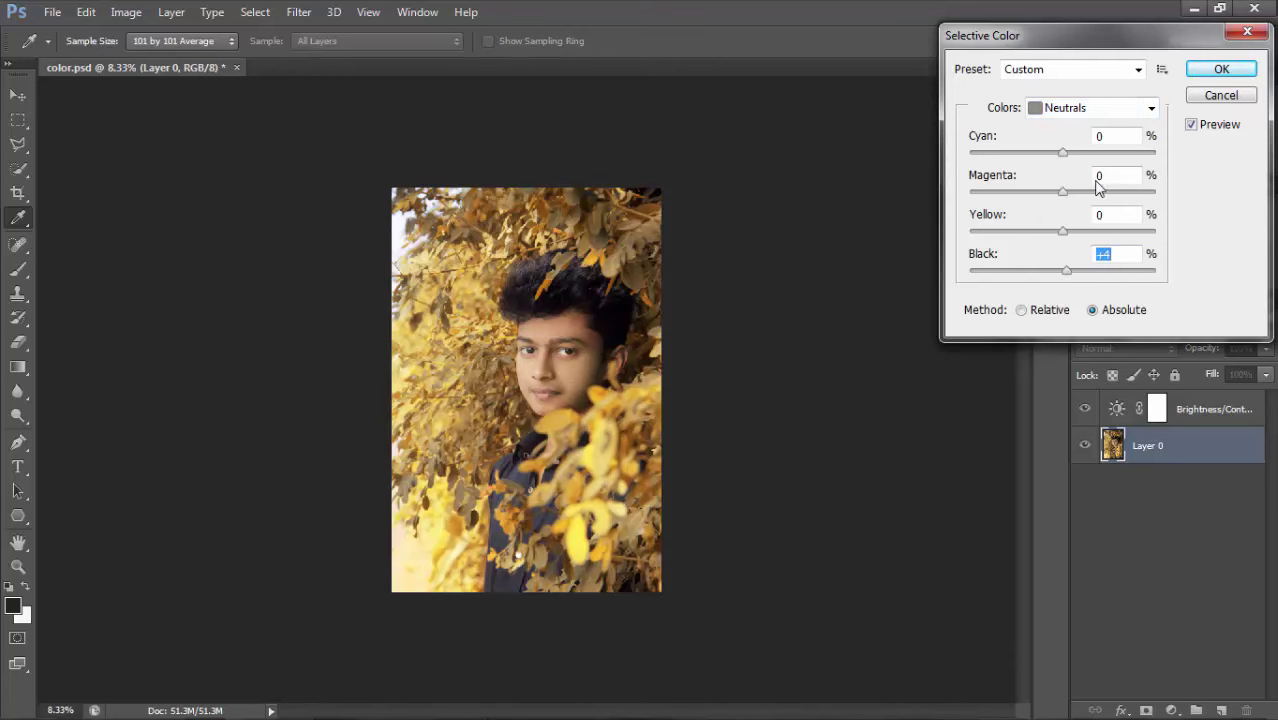
{"action": "left_click", "coordinate": [1221, 69]}
Open Diwali2010-RSI_19_1.JPG from the stick folder on Local Disk (E:).
{"action": "key", "text": "ctrl+plus"}
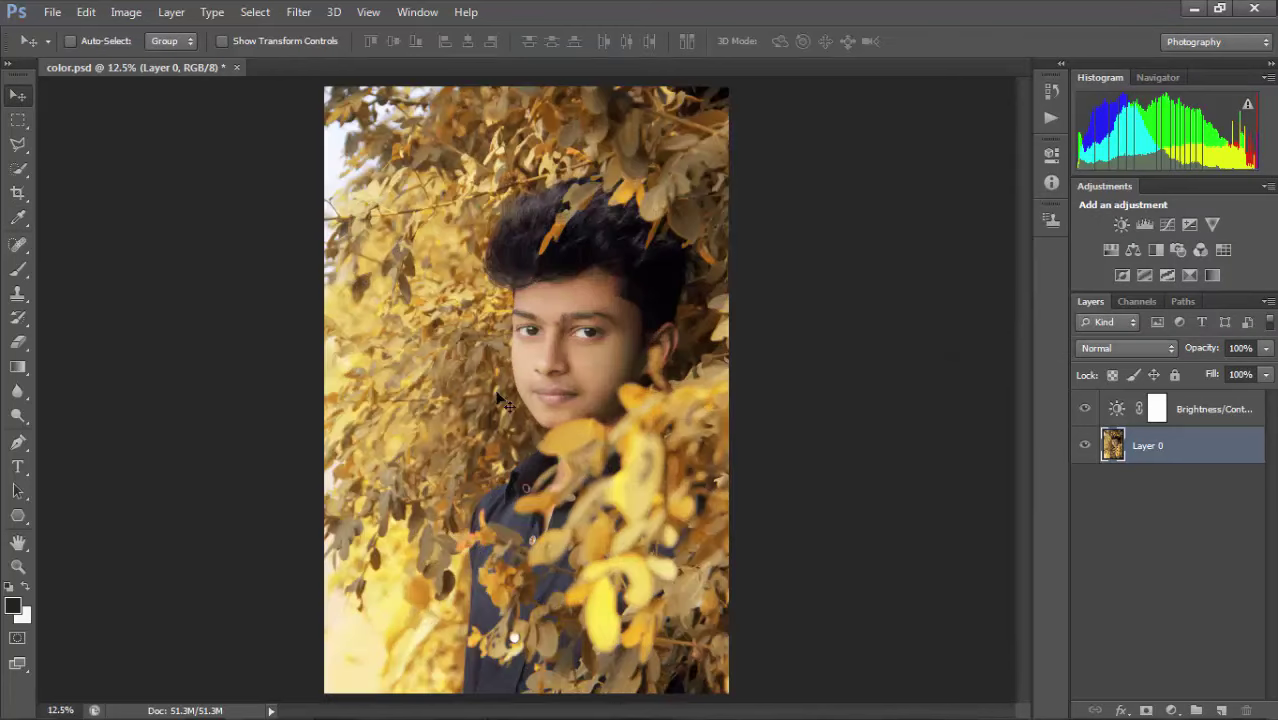
{"action": "key", "text": "ctrl+minus"}
{"action": "left_click", "coordinate": [52, 12]}
{"action": "left_click", "coordinate": [70, 49]}
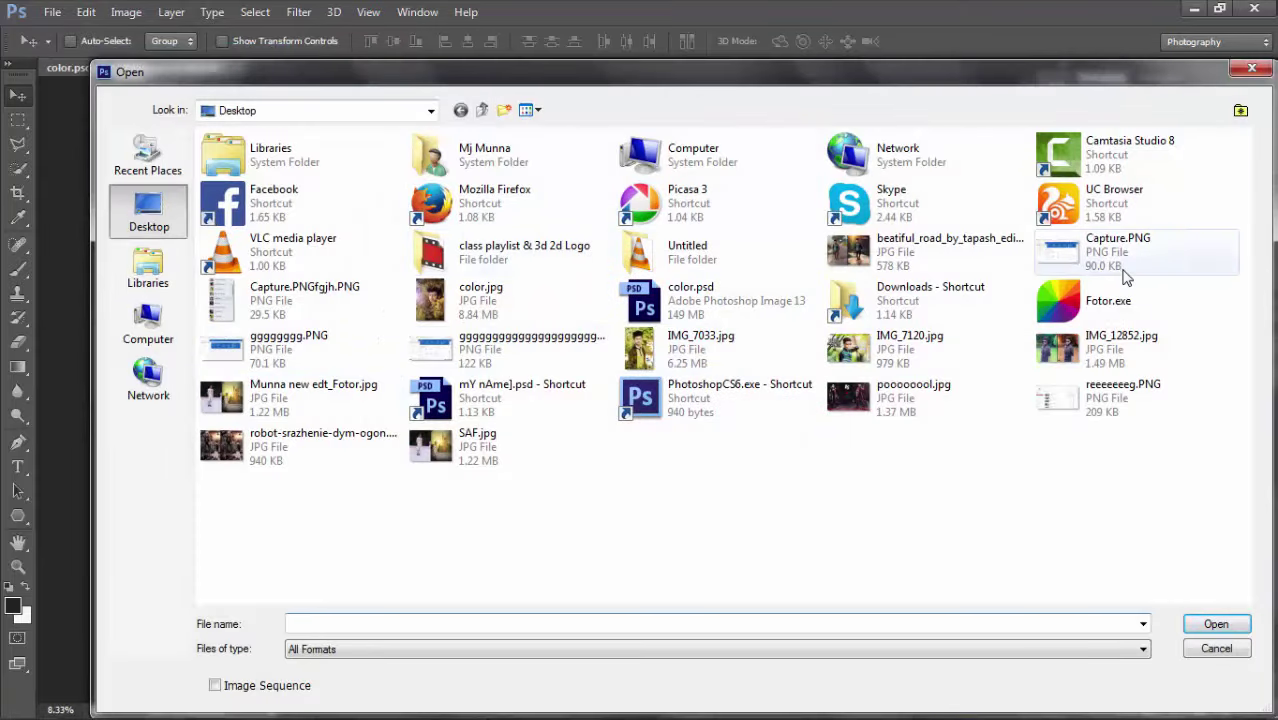
{"action": "double_click", "coordinate": [700, 155]}
{"action": "double_click", "coordinate": [737, 200]}
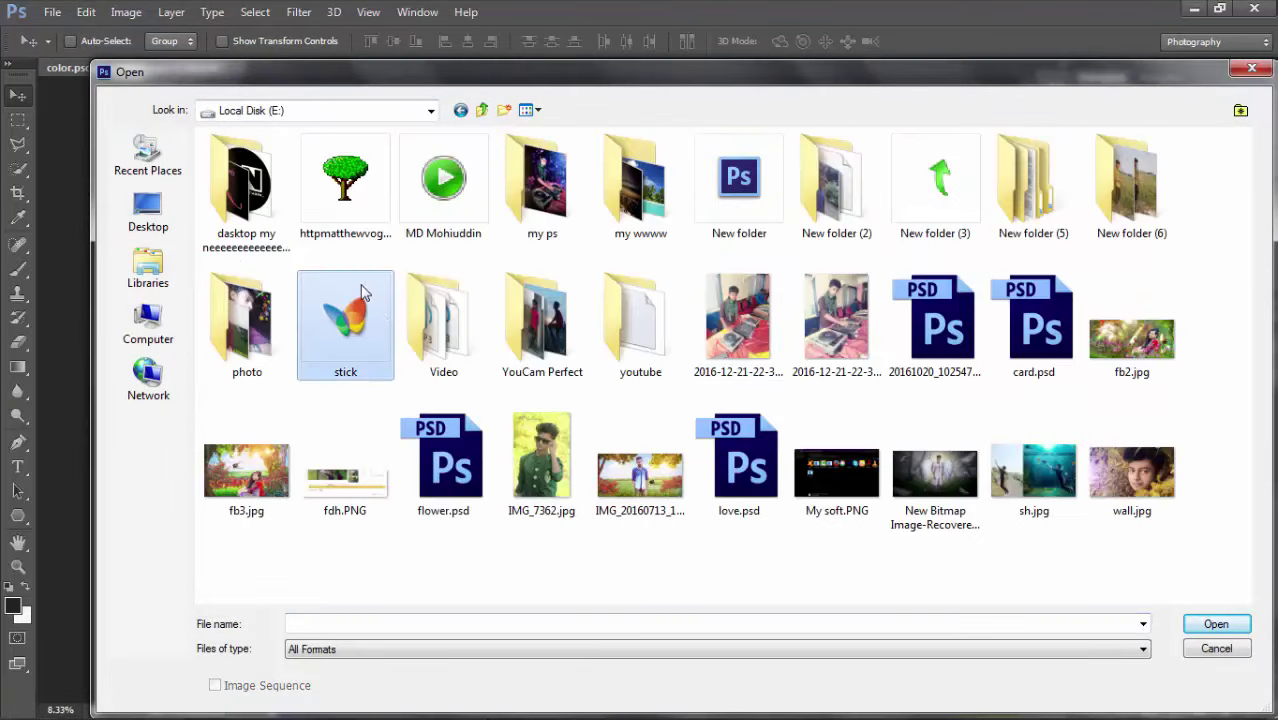
{"action": "double_click", "coordinate": [364, 320]}
{"action": "scroll", "coordinate": [853, 518], "scroll_direction": "down", "scroll_amount": 2}
{"action": "left_click", "coordinate": [1160, 448]}
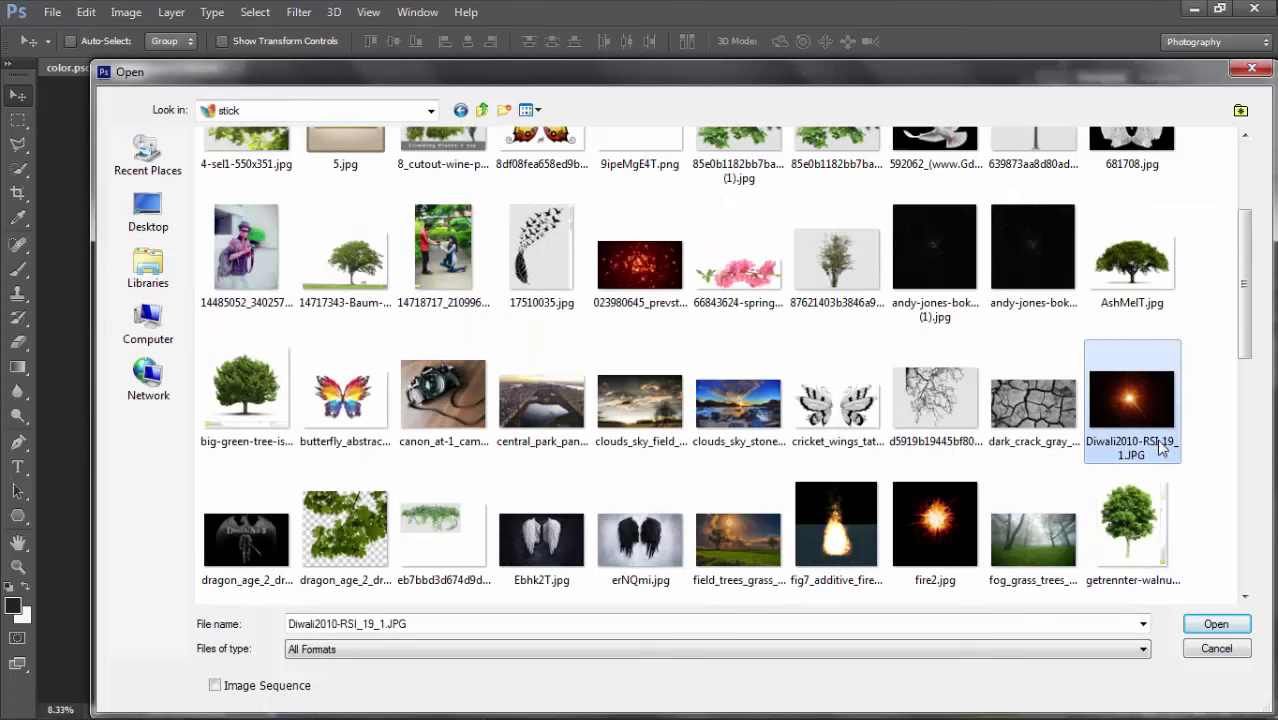
{"action": "double_click", "coordinate": [1160, 443]}
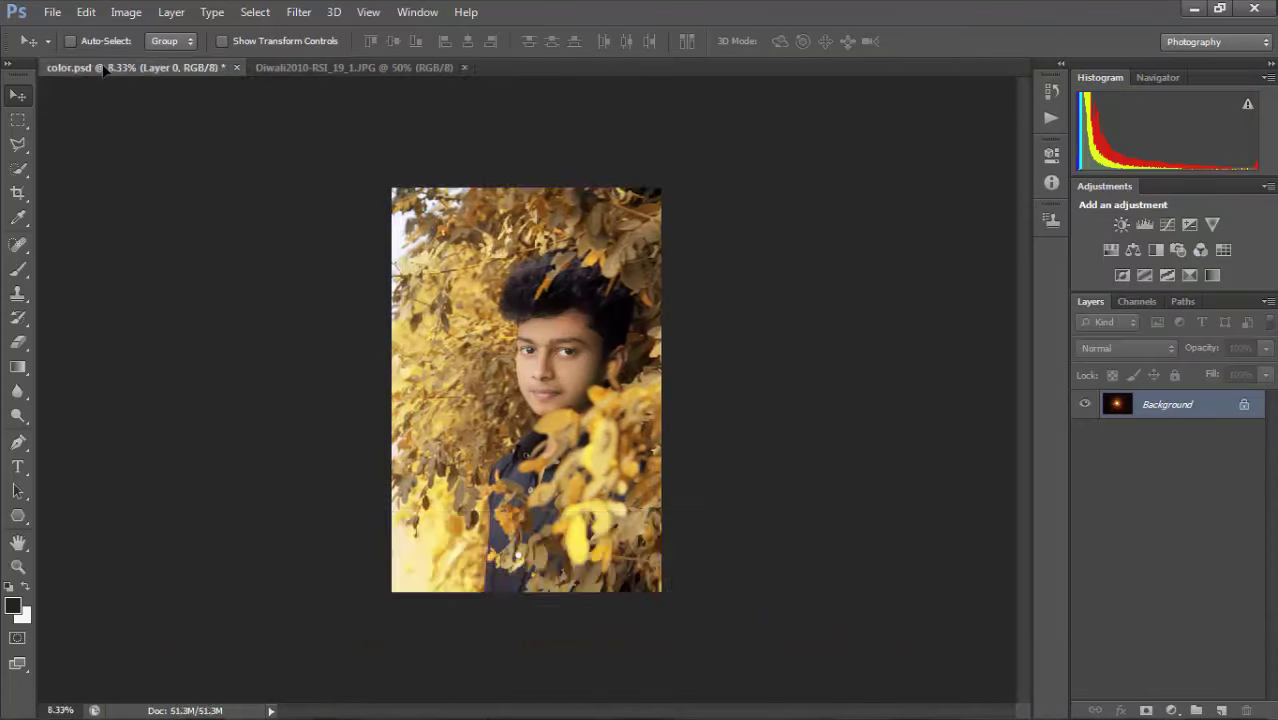
Drag the spark image into color.psd as a new Layer 1.
{"action": "left_click_drag", "start_coordinate": [100, 67], "coordinate": [427, 271]}
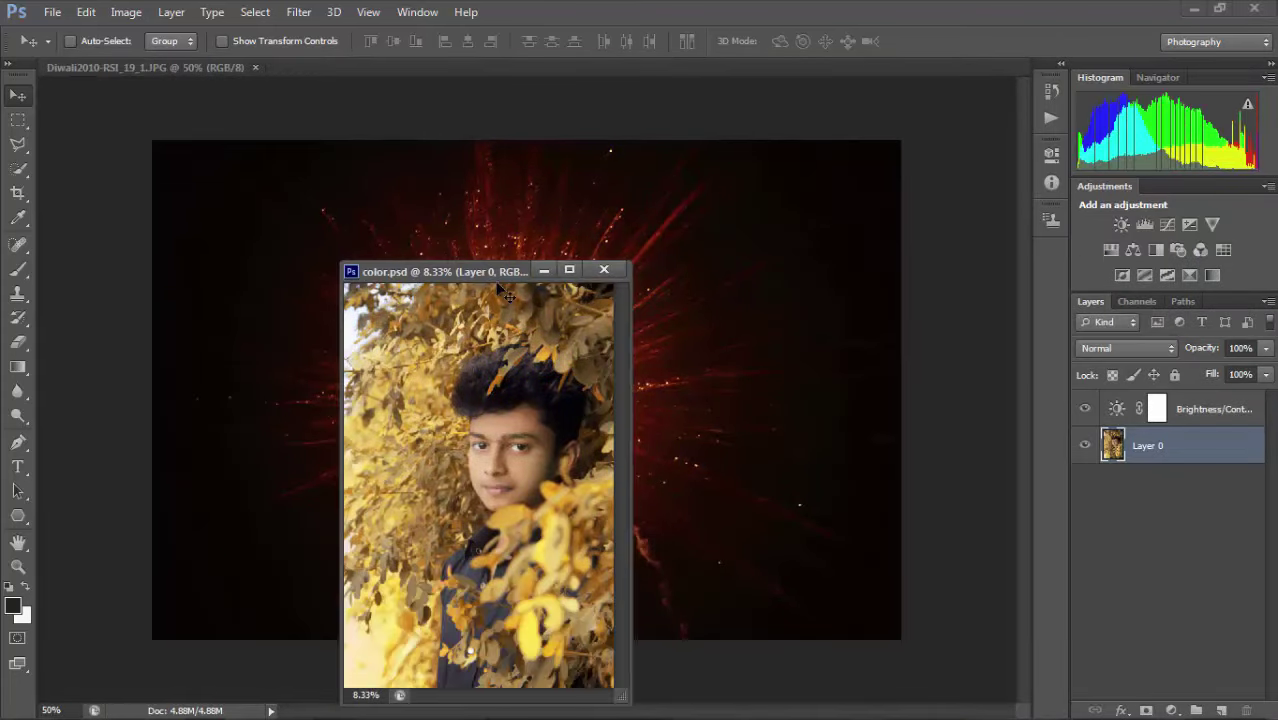
{"action": "left_click", "coordinate": [569, 270]}
{"action": "left_click", "coordinate": [560, 193]}
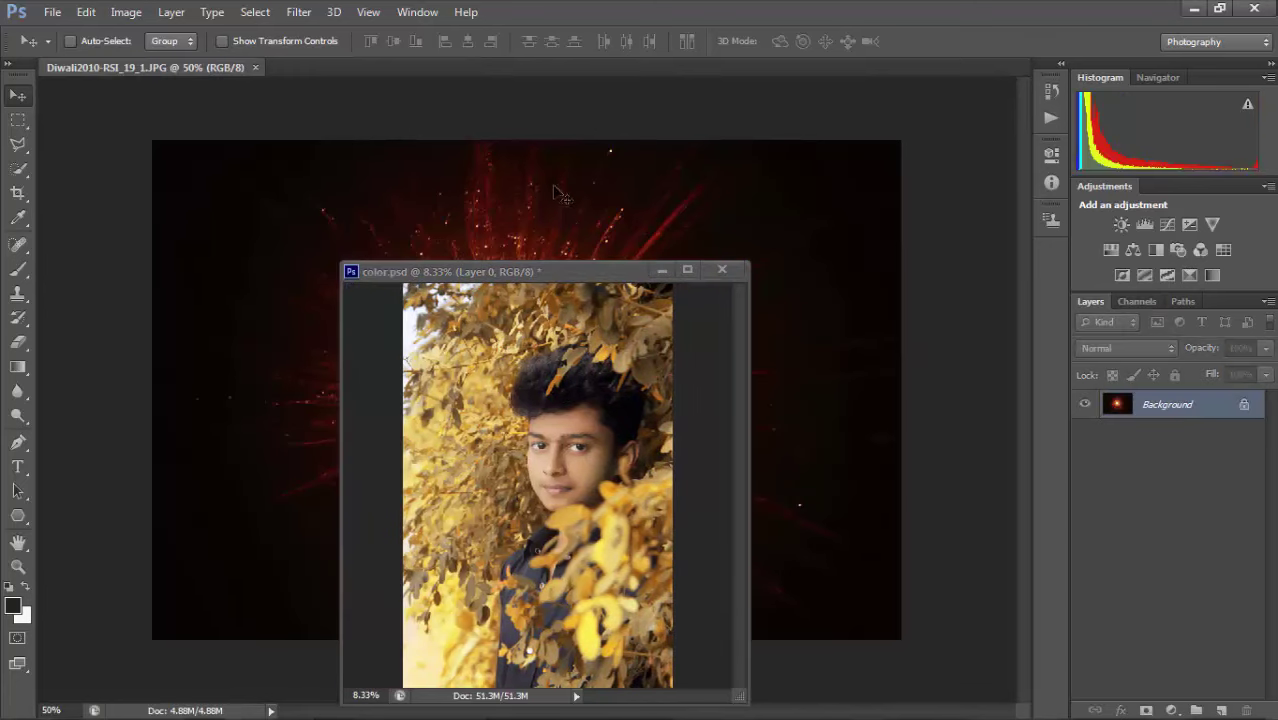
{"action": "left_click", "coordinate": [470, 168]}
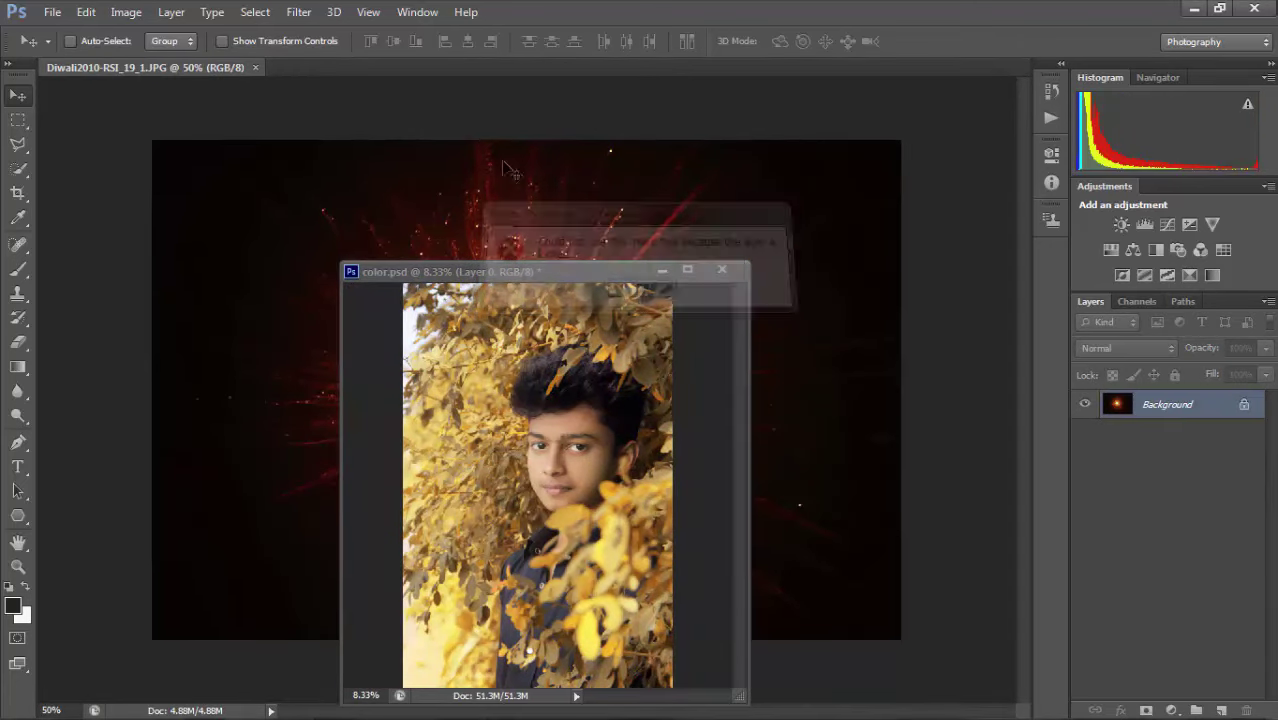
{"action": "key", "text": "Return"}
{"action": "left_click_drag", "start_coordinate": [560, 216], "coordinate": [630, 355]}
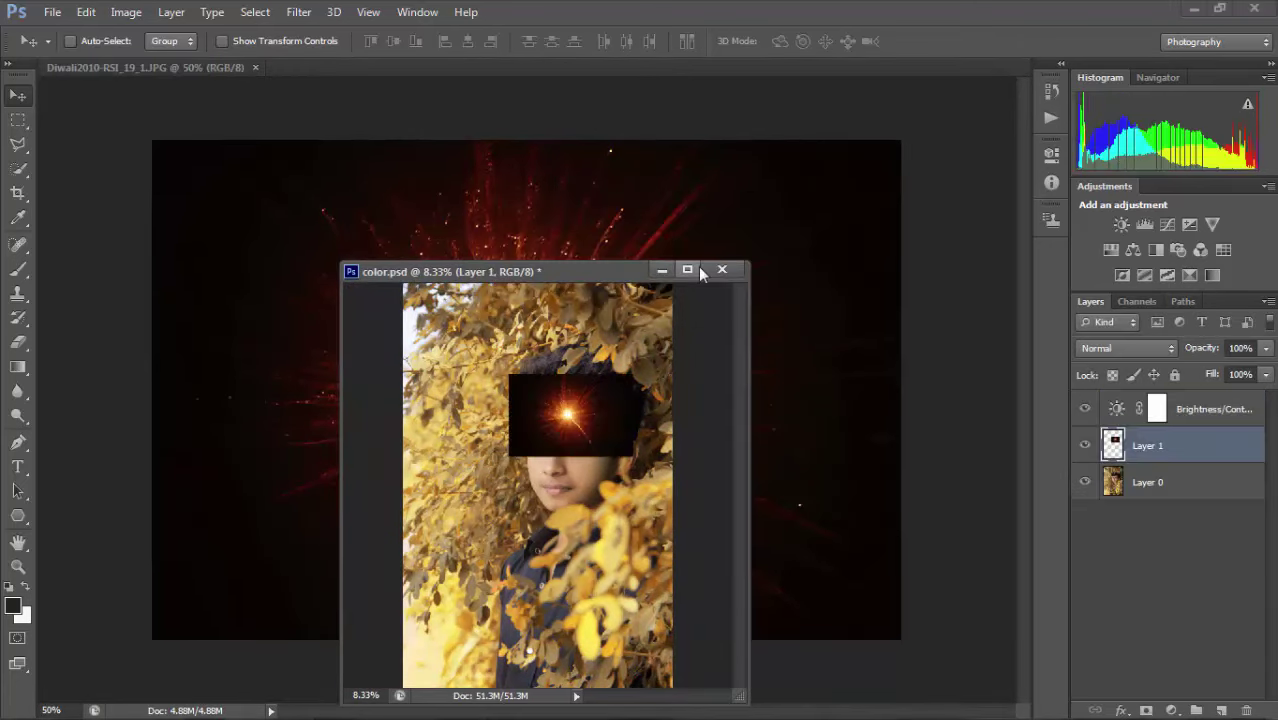
{"action": "left_click", "coordinate": [690, 270]}
Enlarge the spark layer with Free Transform and shift it to the left.
{"action": "mouse_move", "coordinate": [728, 312]}
{"action": "left_mouse_down"}
{"action": "mouse_move", "coordinate": [650, 334]}
{"action": "mouse_move", "coordinate": [893, 514]}
{"action": "left_mouse_up"}
{"action": "key", "text": "ctrl+t"}
{"action": "left_click_drag", "start_coordinate": [778, 426], "coordinate": [650, 413]}
{"action": "left_click_drag", "start_coordinate": [765, 499], "coordinate": [830, 562]}
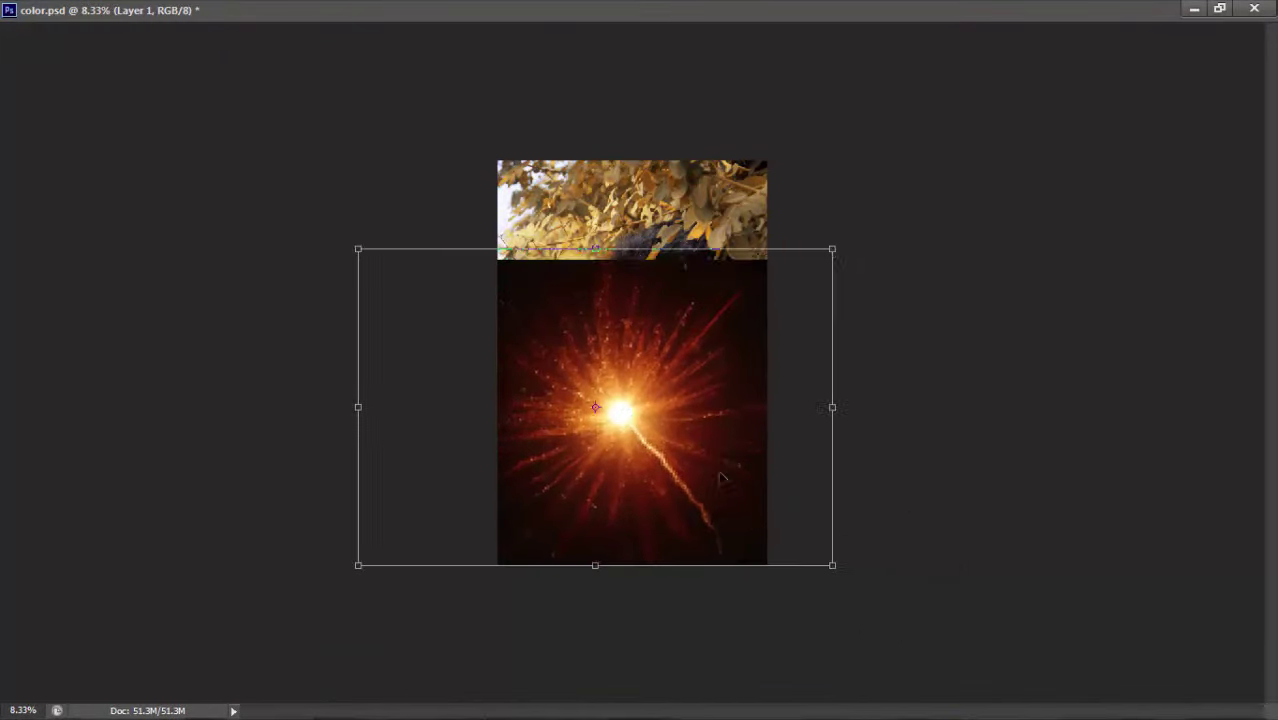
{"action": "left_click_drag", "start_coordinate": [650, 413], "coordinate": [608, 413]}
{"action": "key", "text": "Return"}
{"action": "left_click", "coordinate": [1220, 8]}
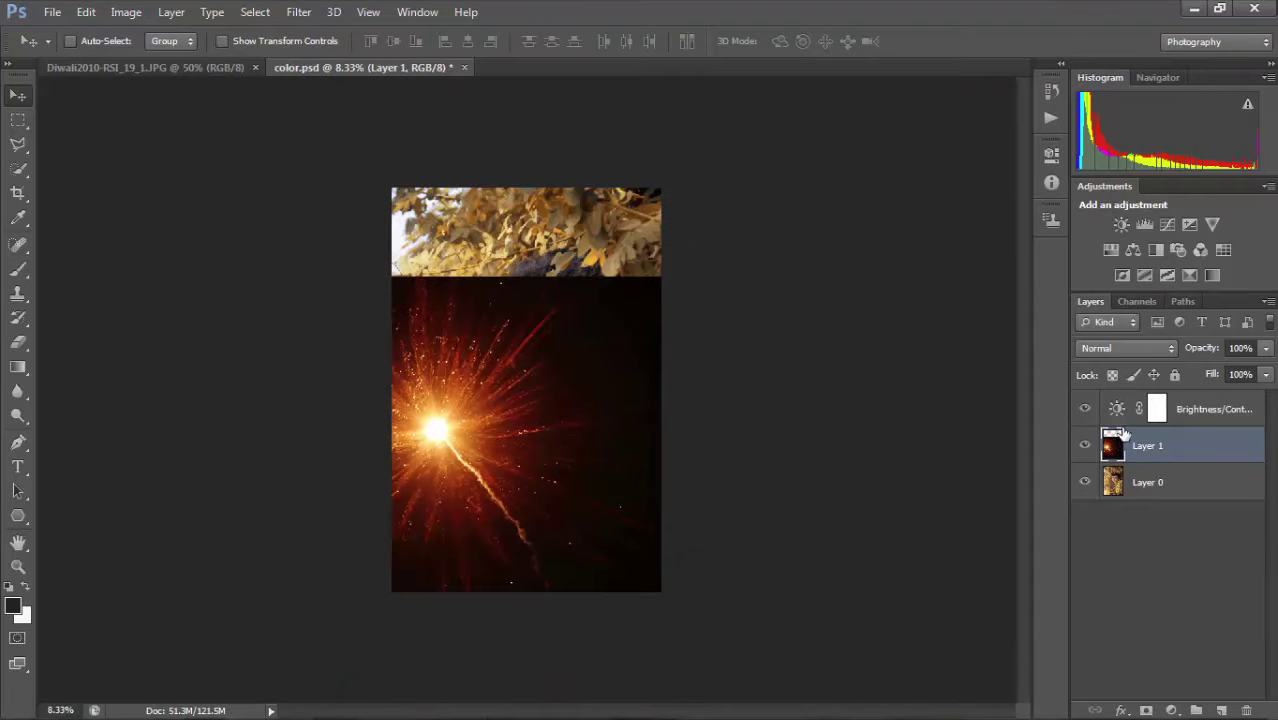
Set the spark layer's blend mode to Screen and nudge its glow up and left.
{"action": "left_click", "coordinate": [1128, 348]}
{"action": "left_click", "coordinate": [1095, 157]}
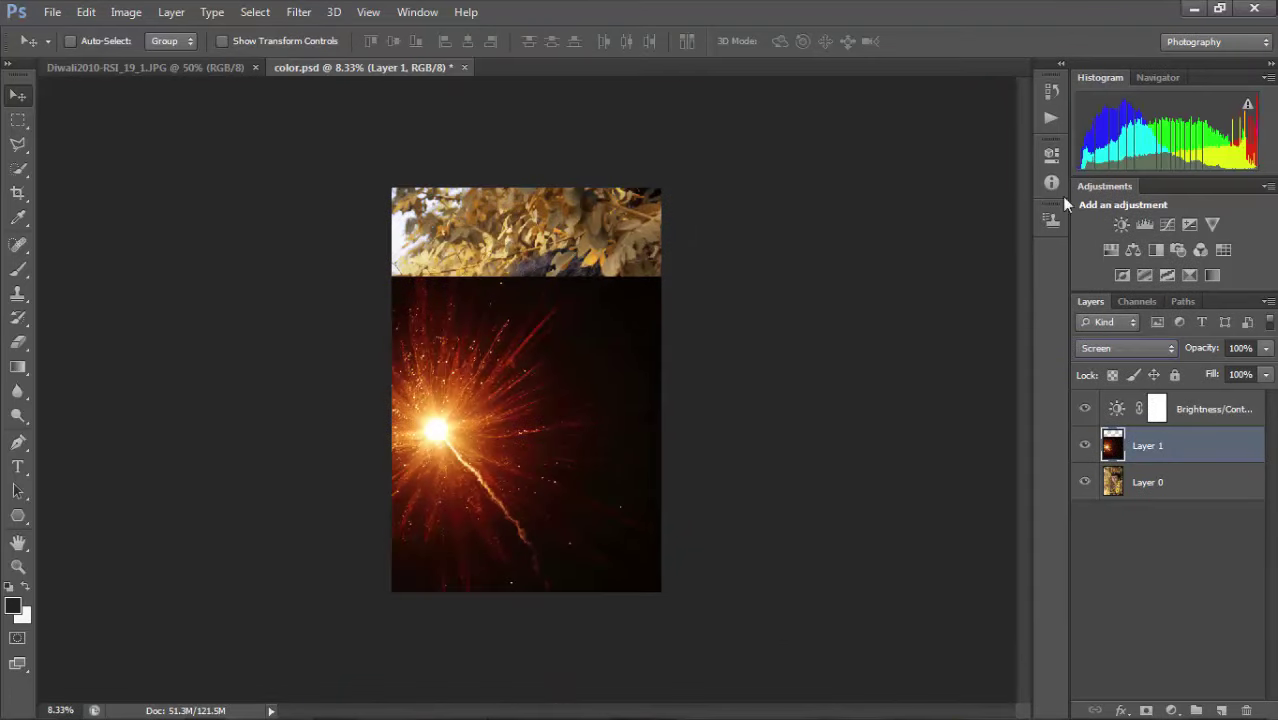
{"action": "key", "text": "ctrl+plus"}
{"action": "left_click_drag", "start_coordinate": [388, 445], "coordinate": [336, 358]}
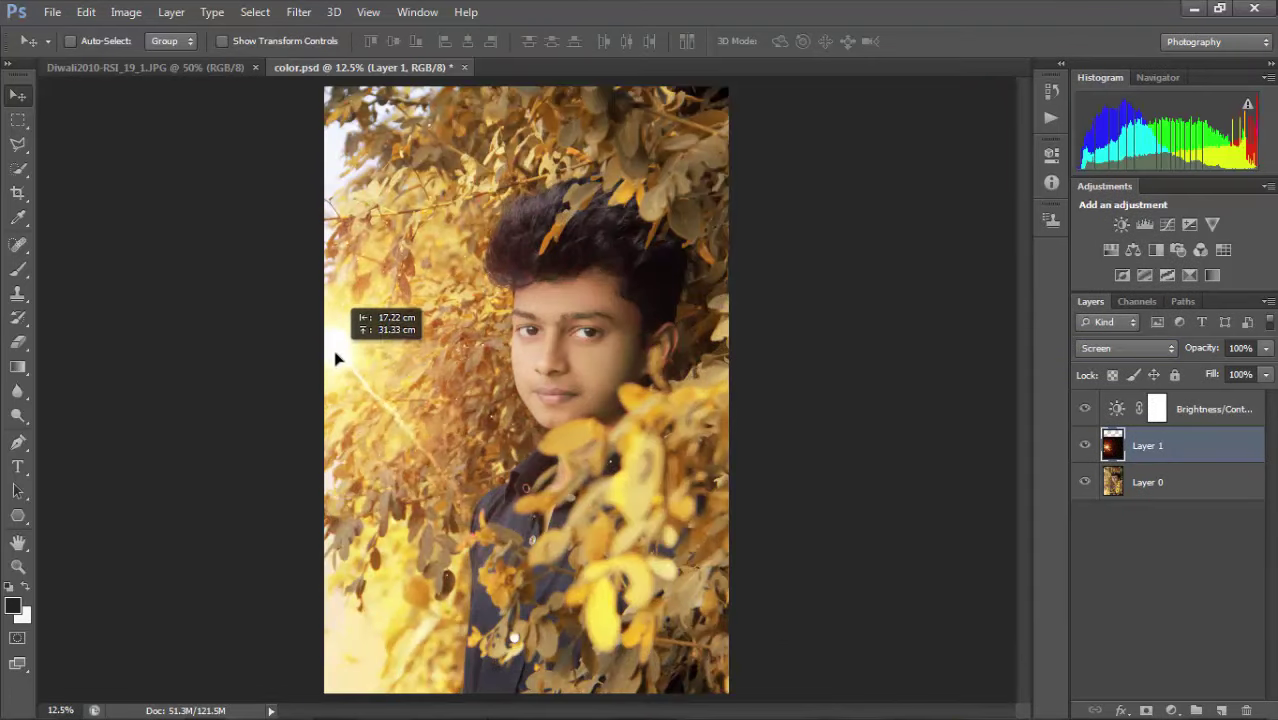
Soften the spark layer with a Gaussian Blur.
{"action": "left_click", "coordinate": [299, 12]}
{"action": "mouse_move", "coordinate": [365, 203]}
{"action": "left_click", "coordinate": [580, 331]}
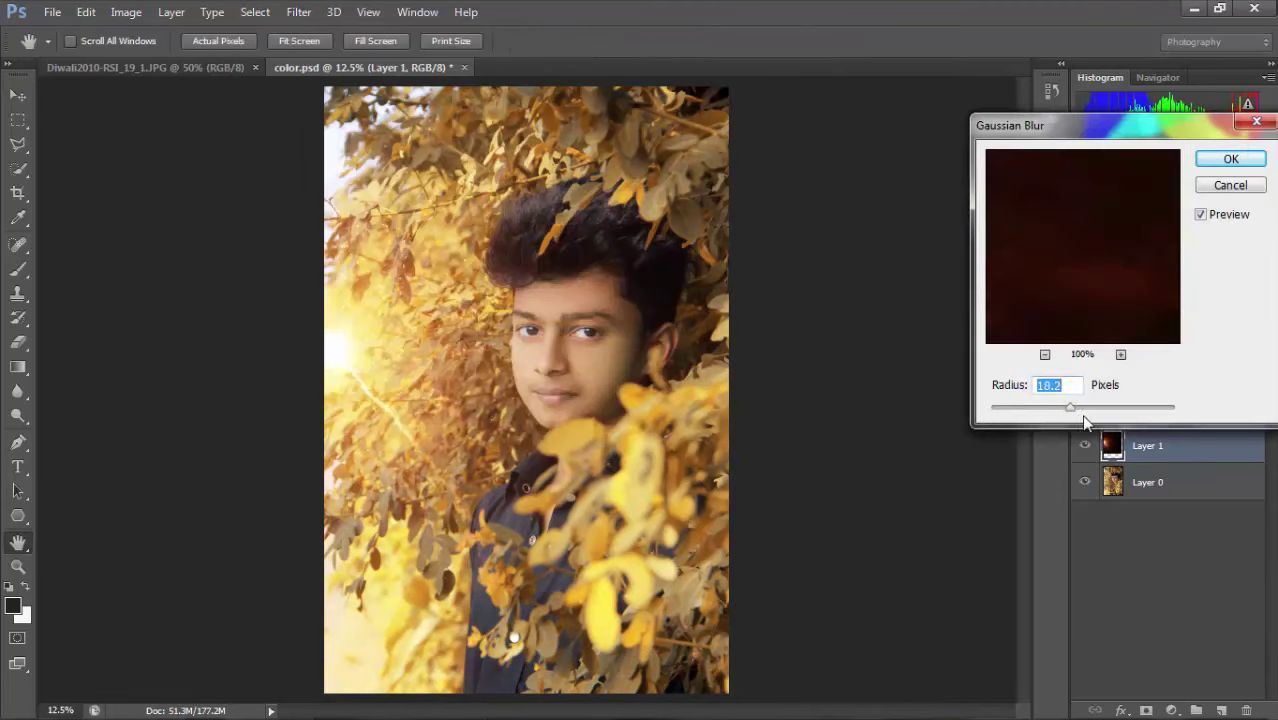
{"action": "left_click", "coordinate": [1044, 355]}
{"action": "left_click", "coordinate": [1044, 355]}
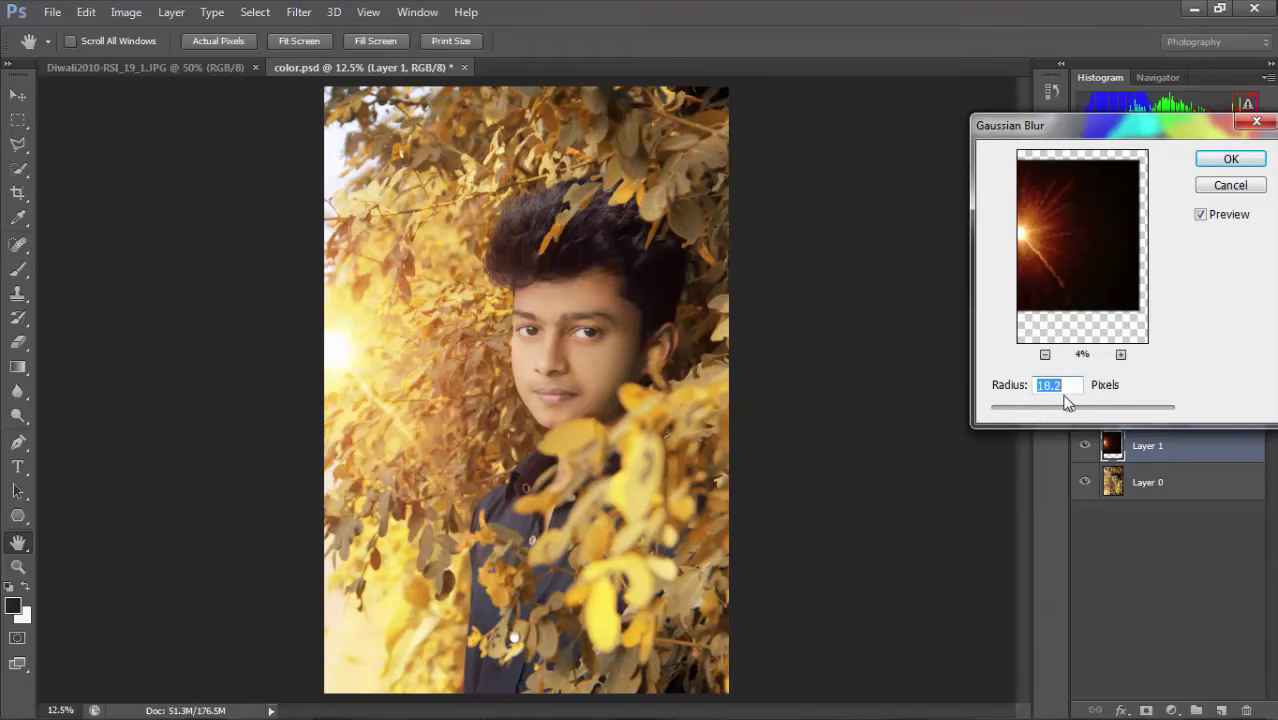
{"action": "left_click_drag", "start_coordinate": [1078, 417], "coordinate": [1102, 417]}
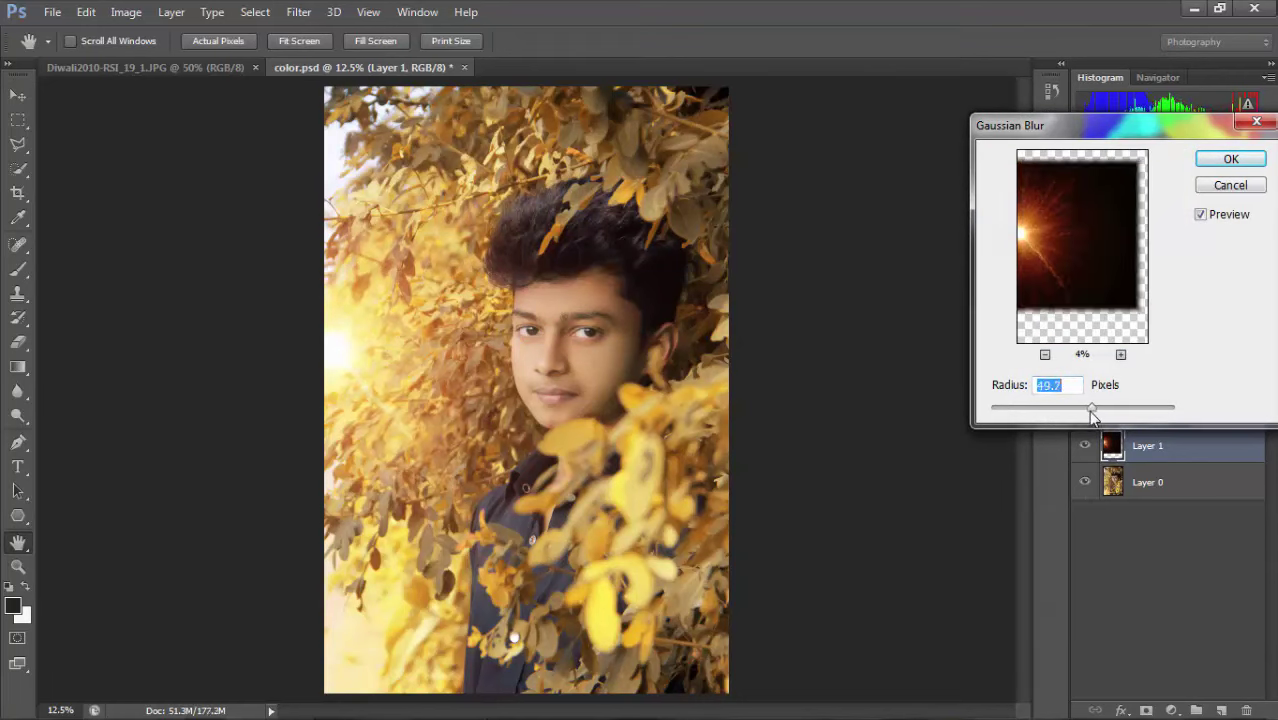
{"action": "key", "text": "Return"}
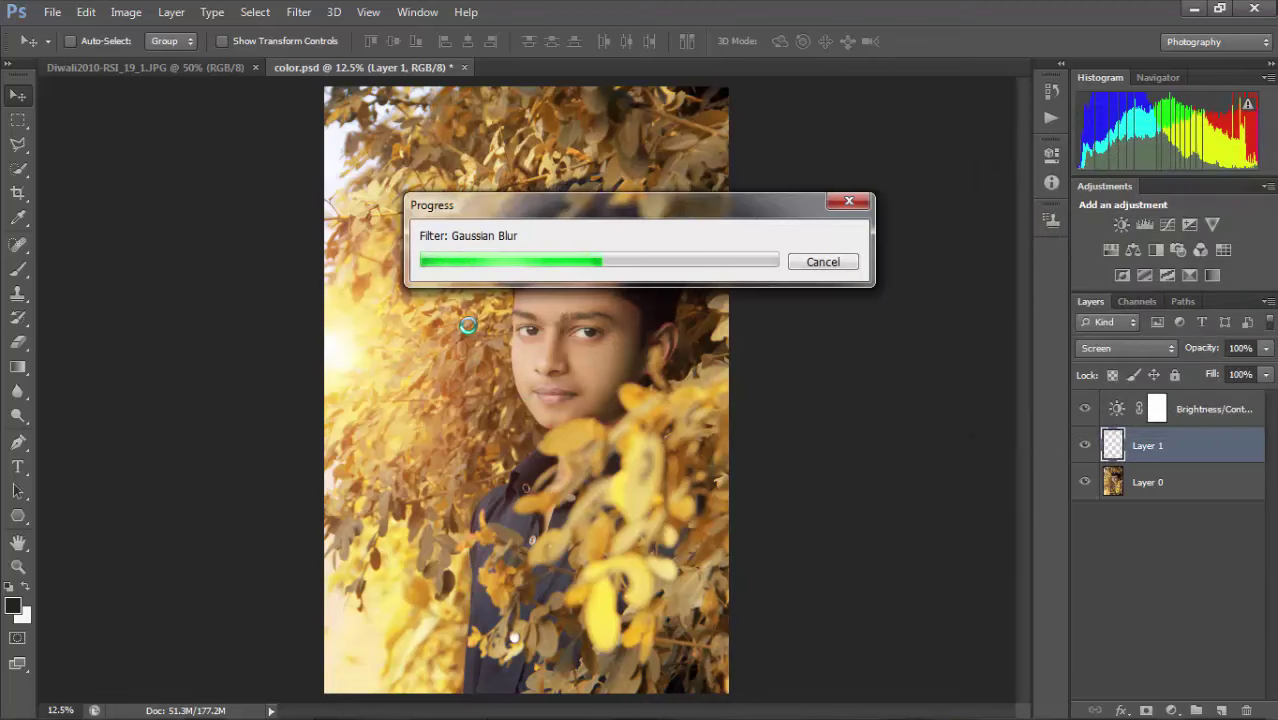
Rotate the flare about 69 degrees and move it along the left side.
{"action": "key", "text": "ctrl+t"}
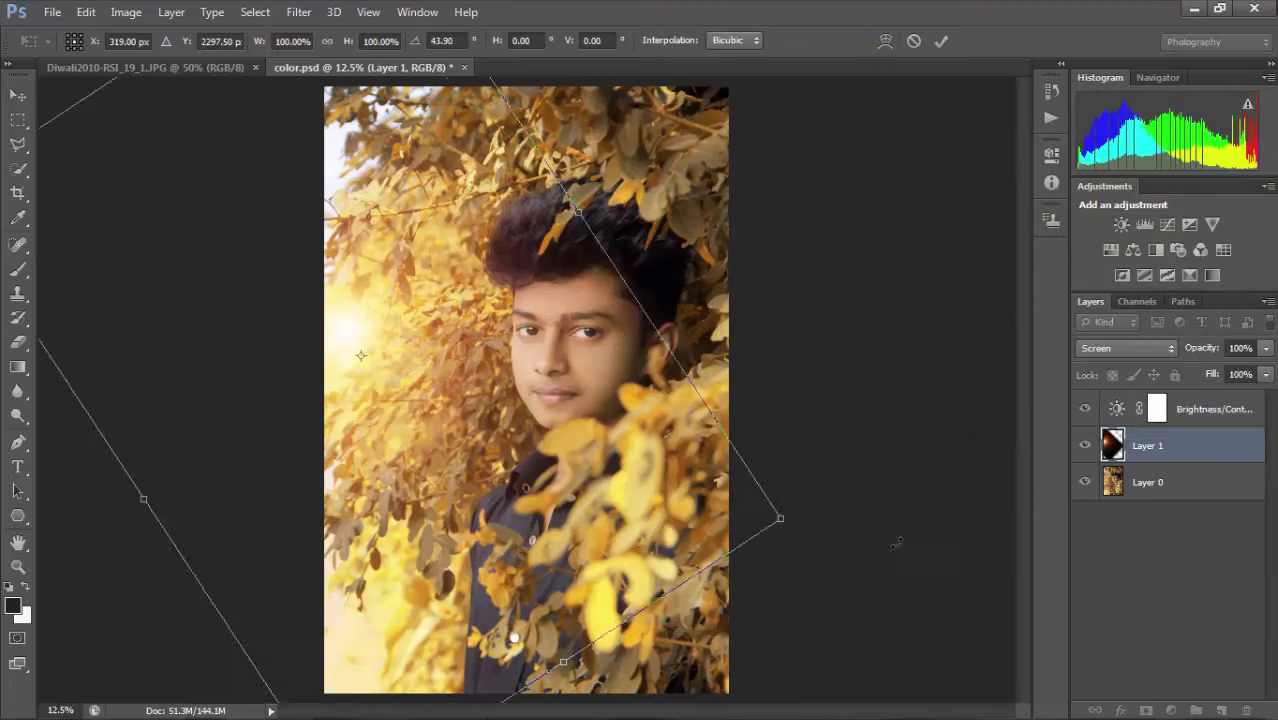
{"action": "left_click_drag", "start_coordinate": [812, 178], "coordinate": [740, 590]}
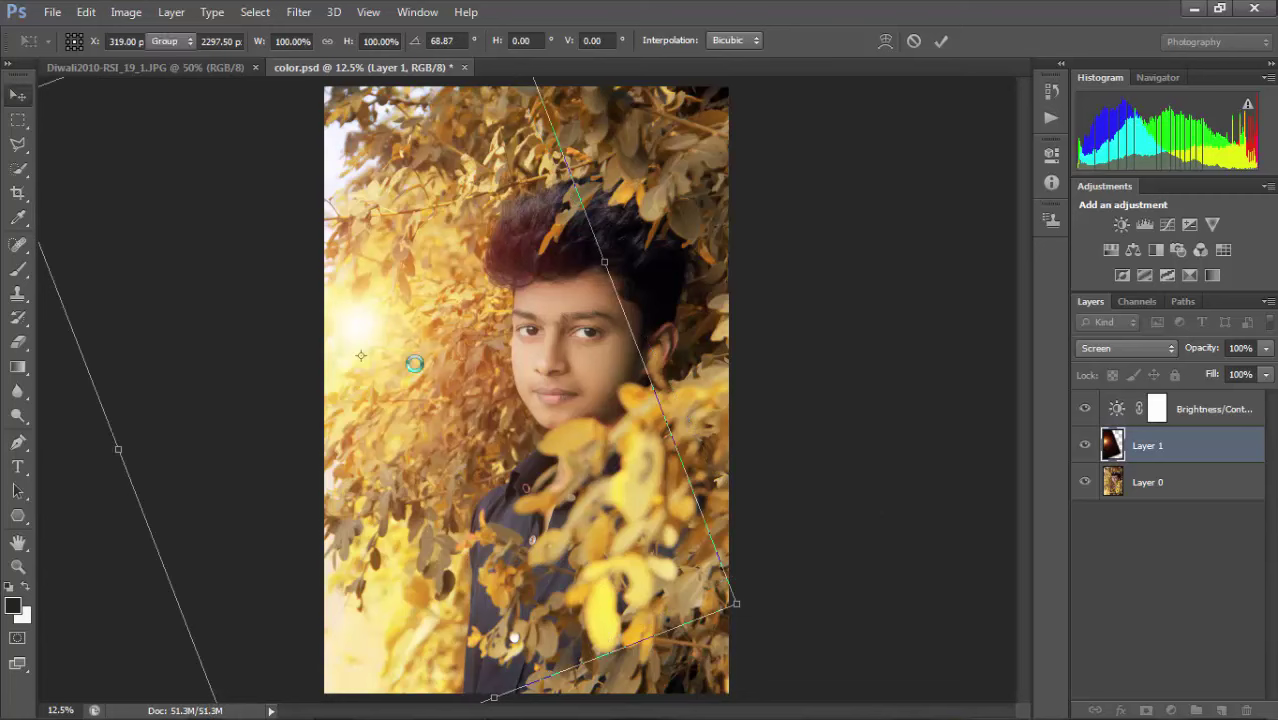
{"action": "key", "text": "Return"}
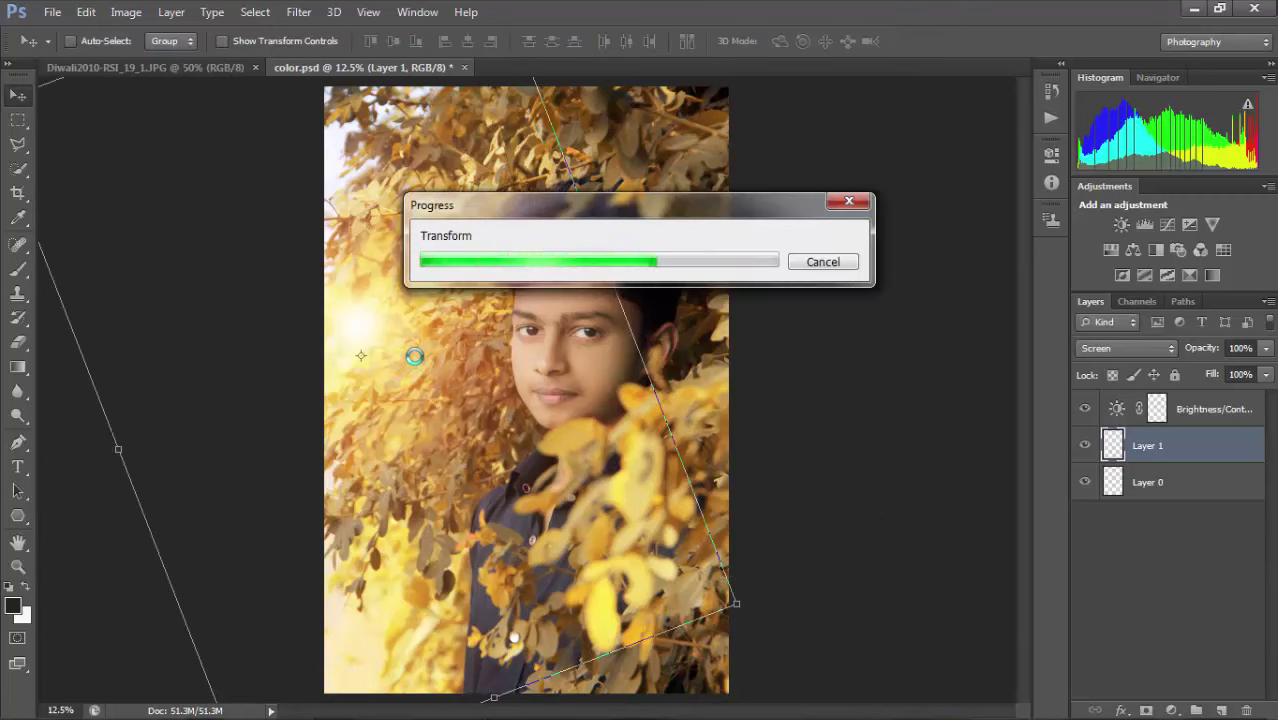
{"action": "mouse_move", "coordinate": [394, 337]}
{"action": "left_mouse_down"}
{"action": "mouse_move", "coordinate": [320, 373]}
{"action": "mouse_move", "coordinate": [385, 212]}
{"action": "mouse_move", "coordinate": [442, 237]}
{"action": "mouse_move", "coordinate": [408, 214]}
{"action": "mouse_move", "coordinate": [415, 225]}
{"action": "left_mouse_up"}
Alt-drag a duplicate of the flare downward and shrink it to about 42%.
{"action": "left_click_drag", "start_coordinate": [352, 178], "coordinate": [362, 513], "text": "alt"}
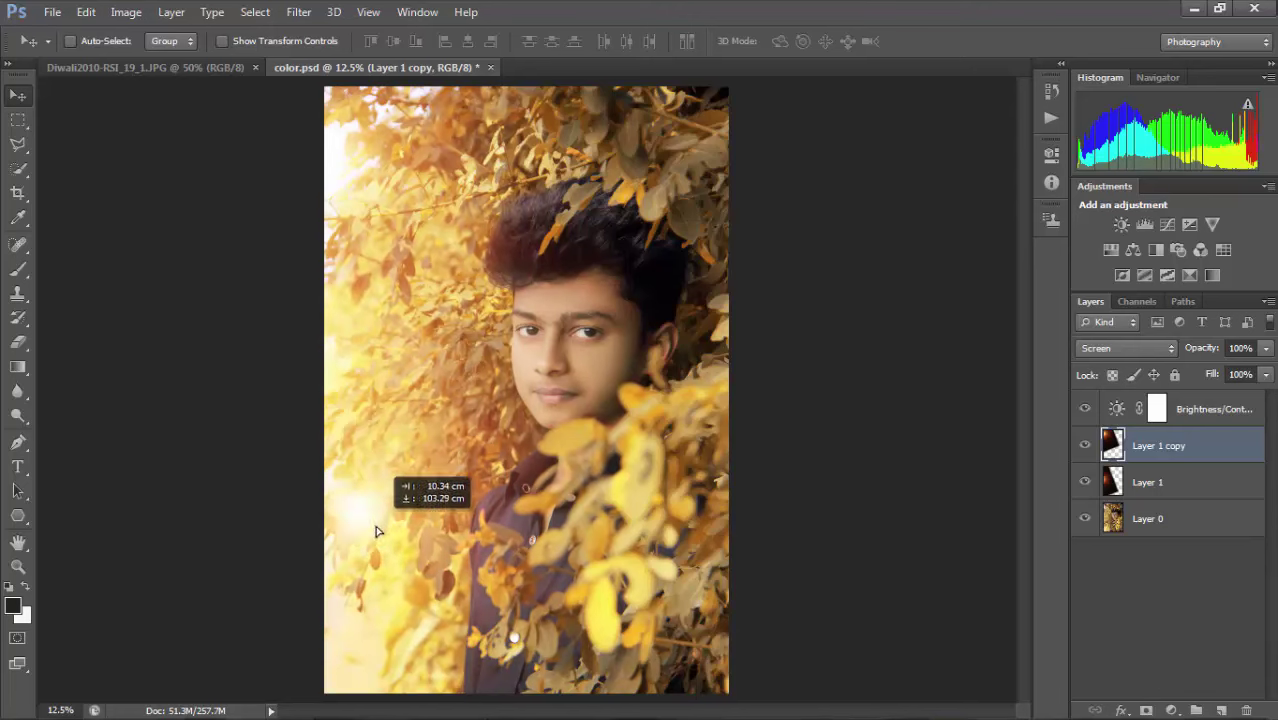
{"action": "key", "text": "ctrl+t"}
{"action": "mouse_move", "coordinate": [704, 88]}
{"action": "left_mouse_down"}
{"action": "mouse_move", "coordinate": [208, 640]}
{"action": "mouse_move", "coordinate": [423, 356]}
{"action": "left_mouse_up"}
{"action": "key", "text": "v"}
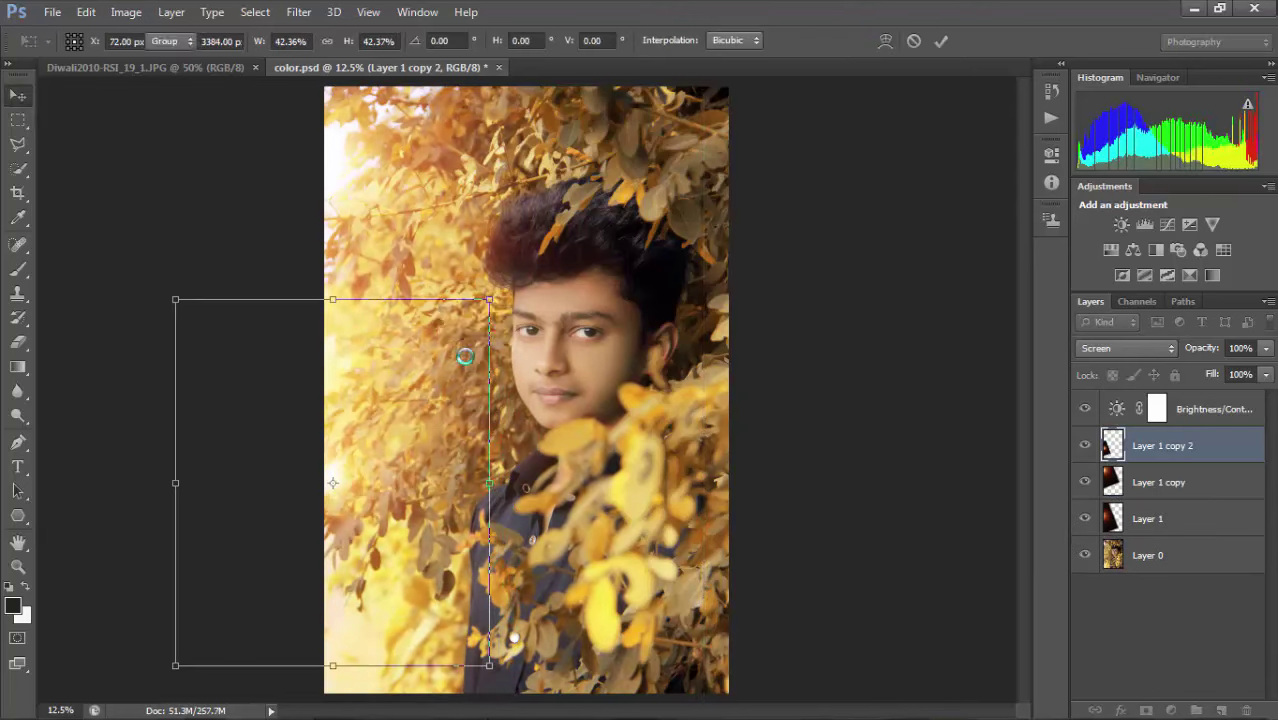
Merge the three flare layers into one and blend it in Screen mode.
{"action": "double_click", "coordinate": [1140, 482]}
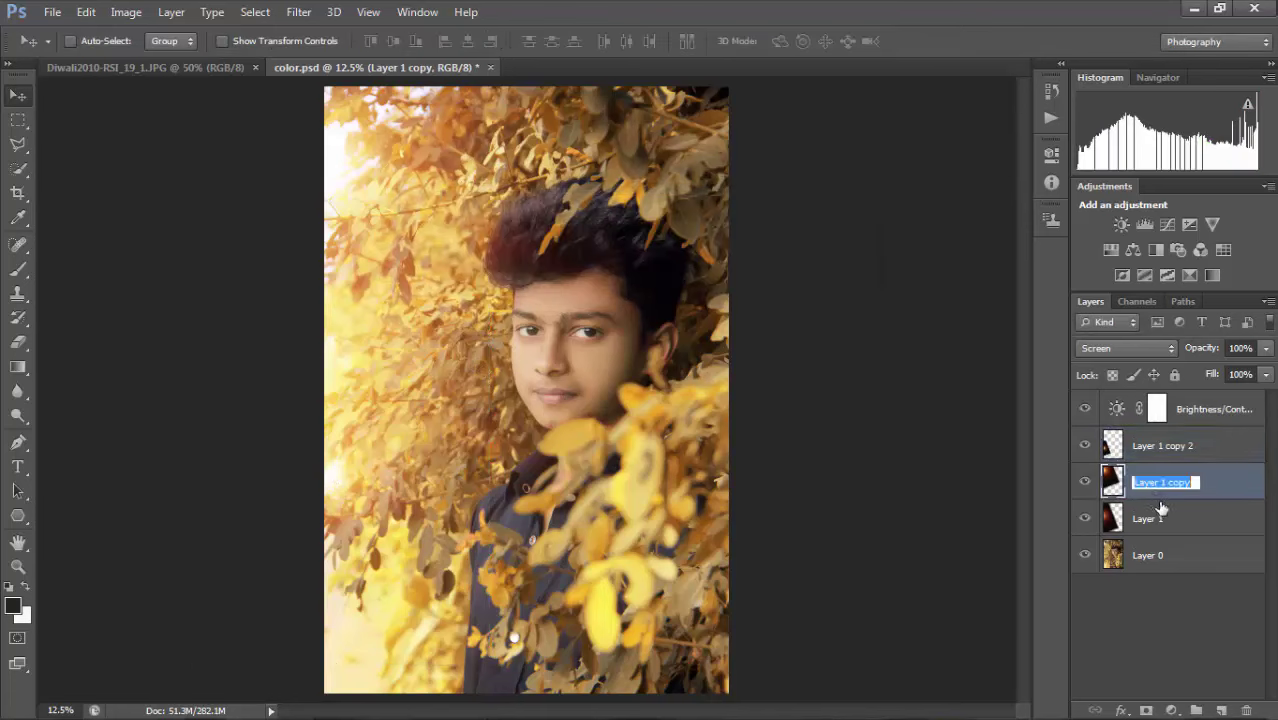
{"action": "left_click", "coordinate": [1155, 518], "text": "shift"}
{"action": "left_click", "coordinate": [1189, 462], "text": "shift"}
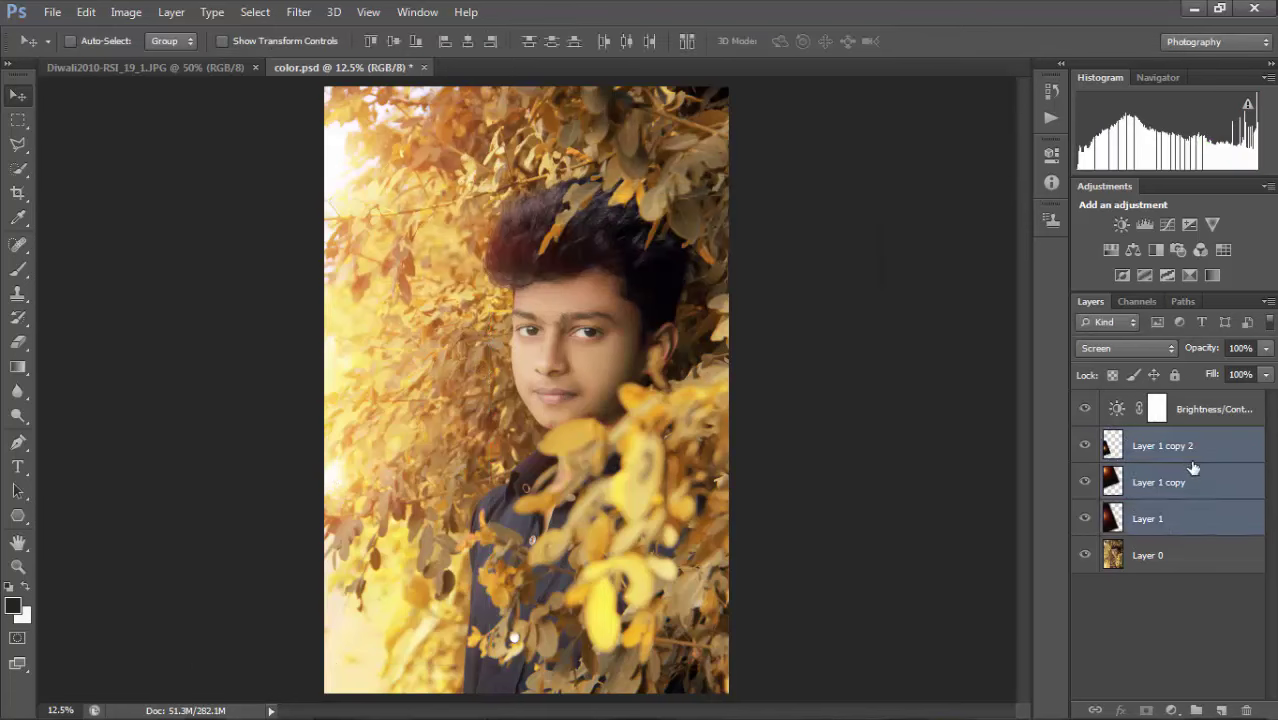
{"action": "key", "text": "ctrl+e"}
{"action": "left_click", "coordinate": [1127, 348]}
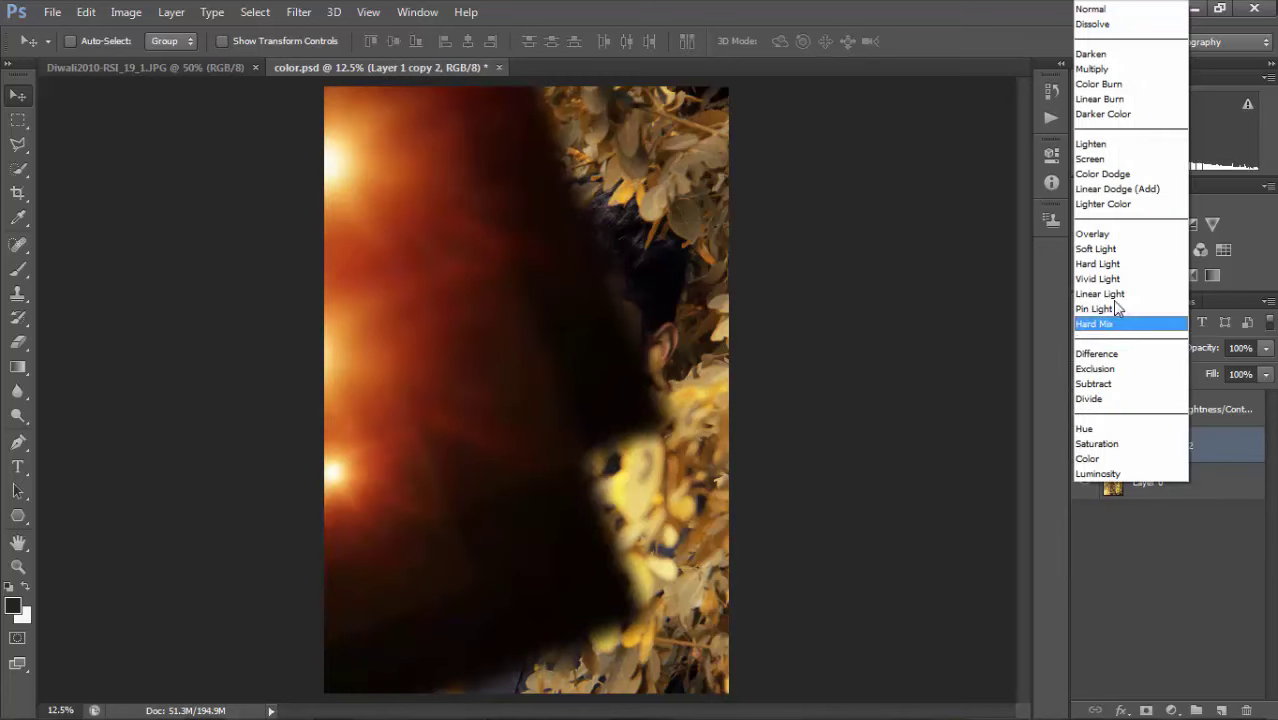
{"action": "left_click", "coordinate": [1109, 189]}
Shift the flare's hue to about -129 so it turns purple.
{"action": "key", "text": "ctrl+u"}
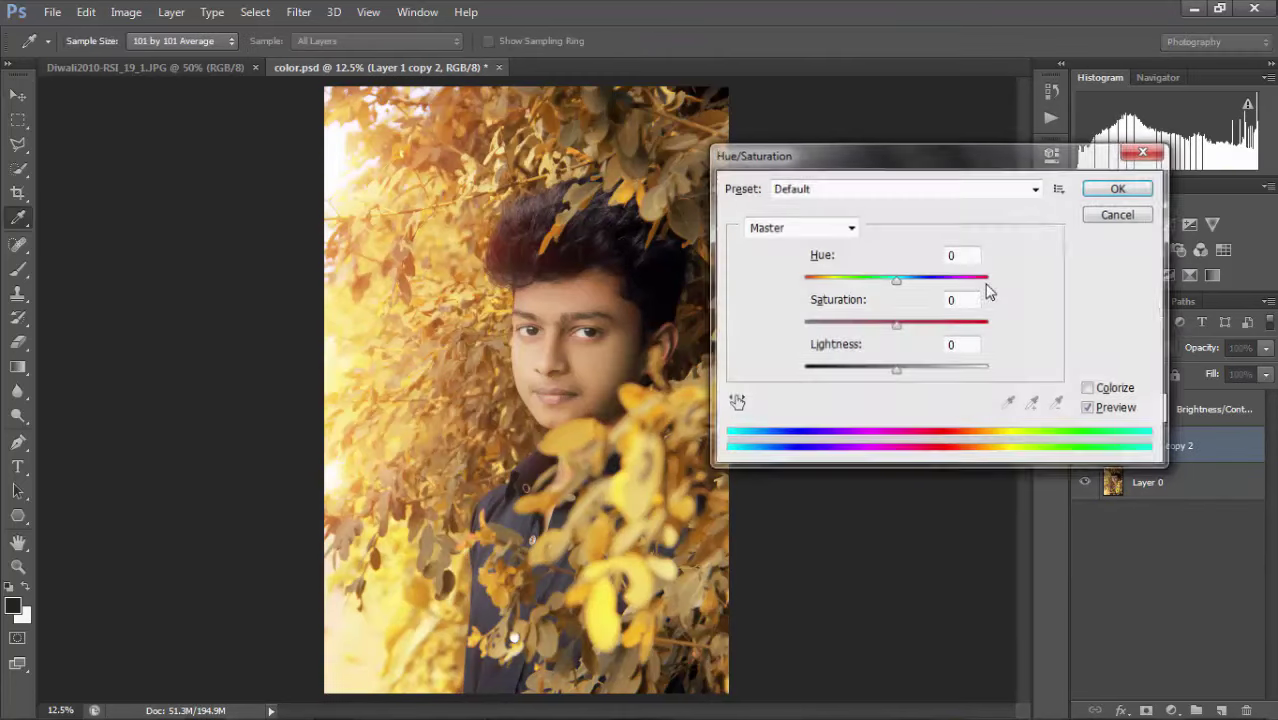
{"action": "mouse_move", "coordinate": [897, 280]}
{"action": "left_mouse_down"}
{"action": "mouse_move", "coordinate": [930, 288]}
{"action": "mouse_move", "coordinate": [827, 284]}
{"action": "left_mouse_up"}
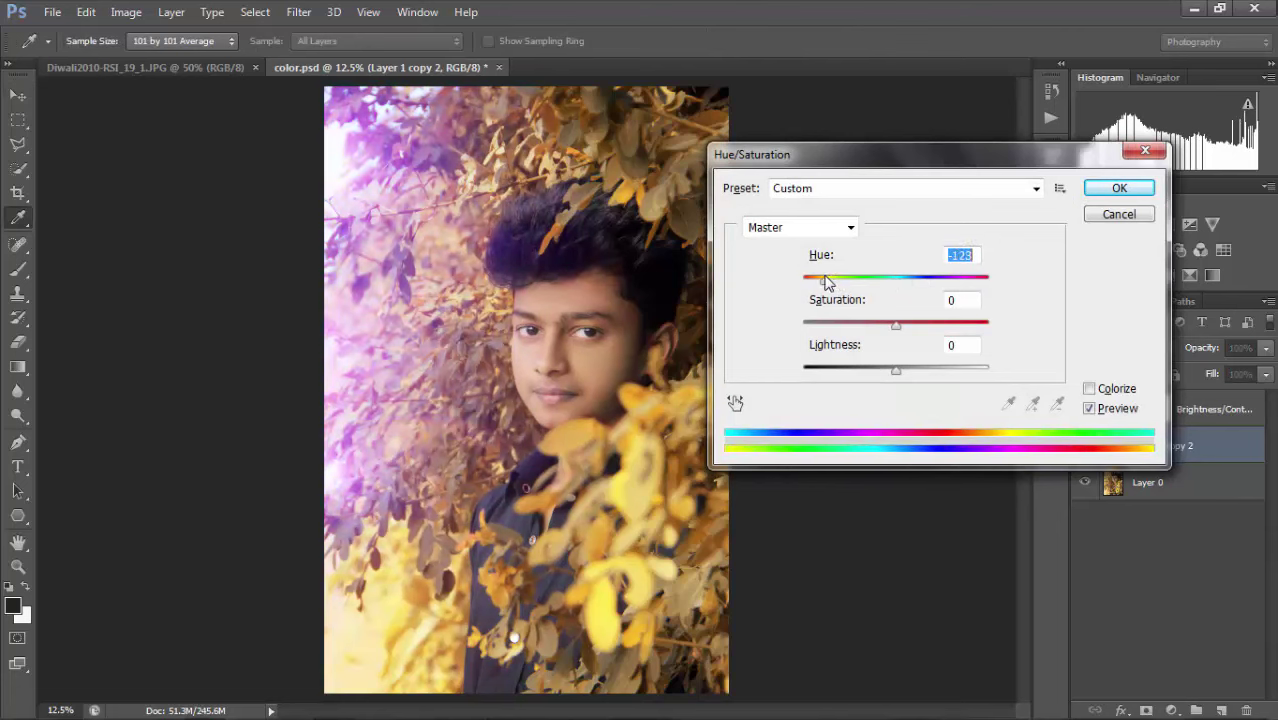
{"action": "left_click", "coordinate": [1125, 195]}
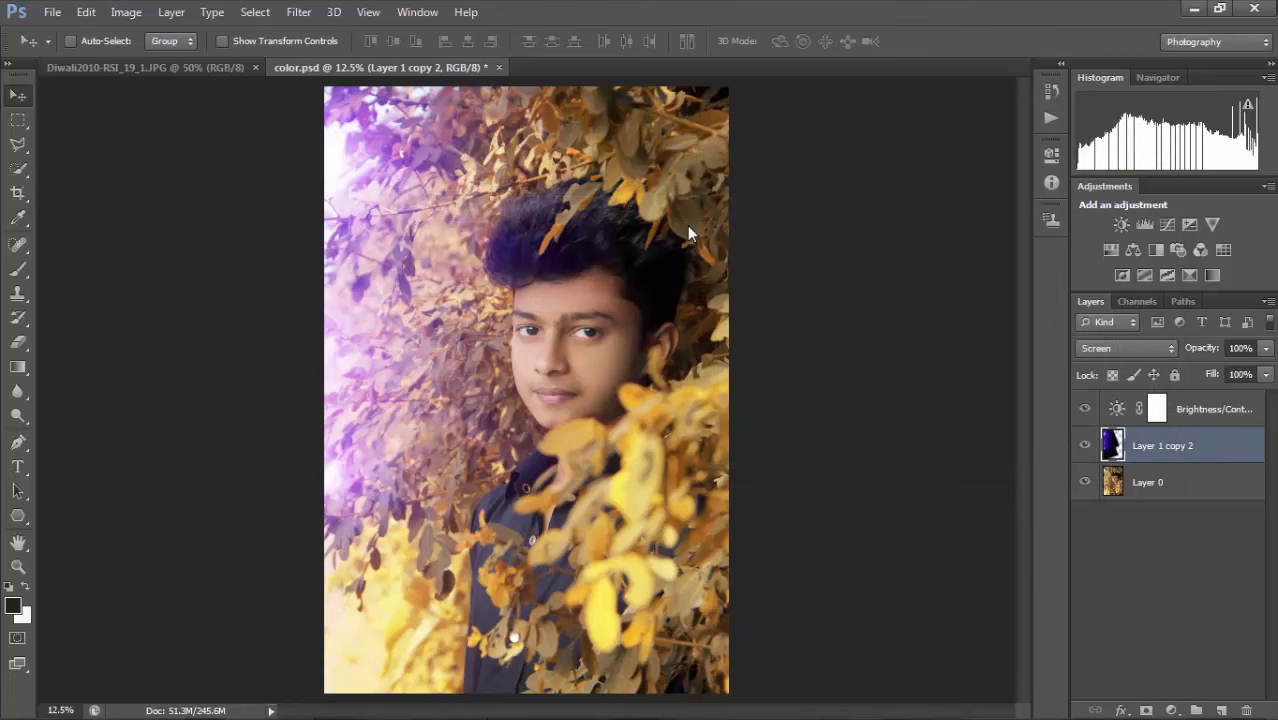
Rotate the flare about -11.73° and move it lower along the left edge.
{"action": "key", "text": "ctrl+t"}
{"action": "left_click_drag", "start_coordinate": [850, 650], "coordinate": [910, 545]}
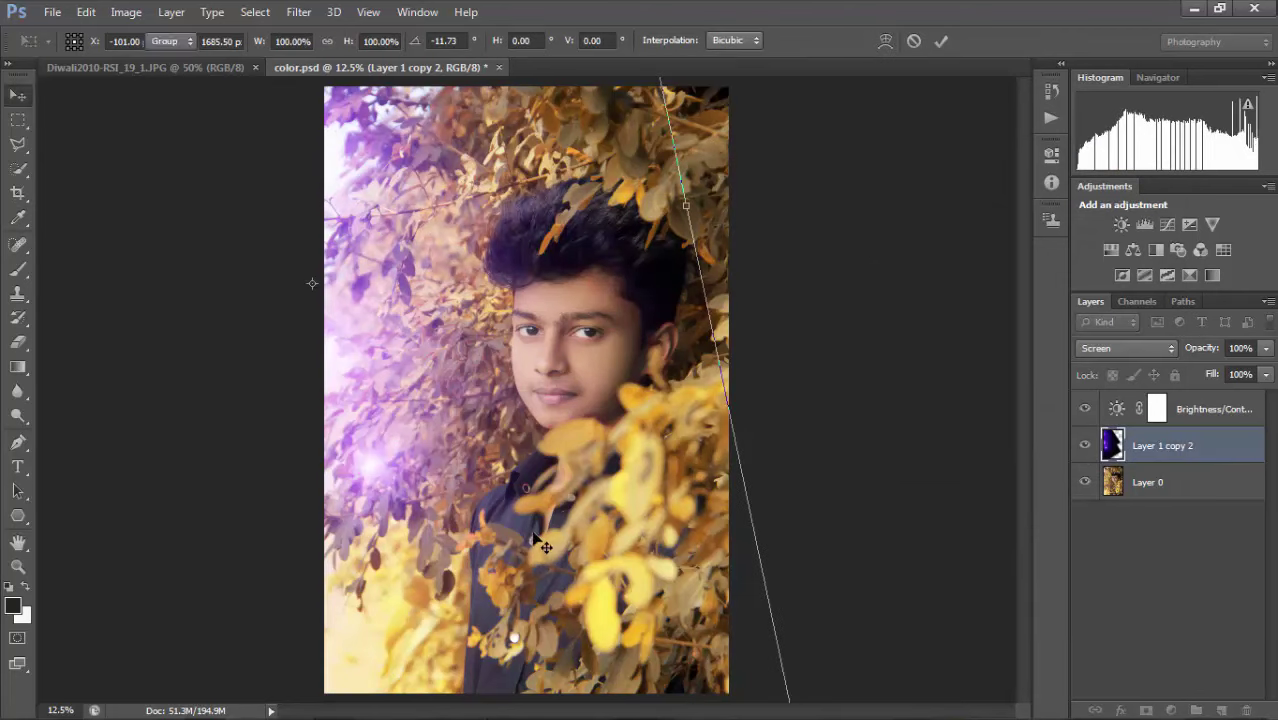
{"action": "key", "text": "Return"}
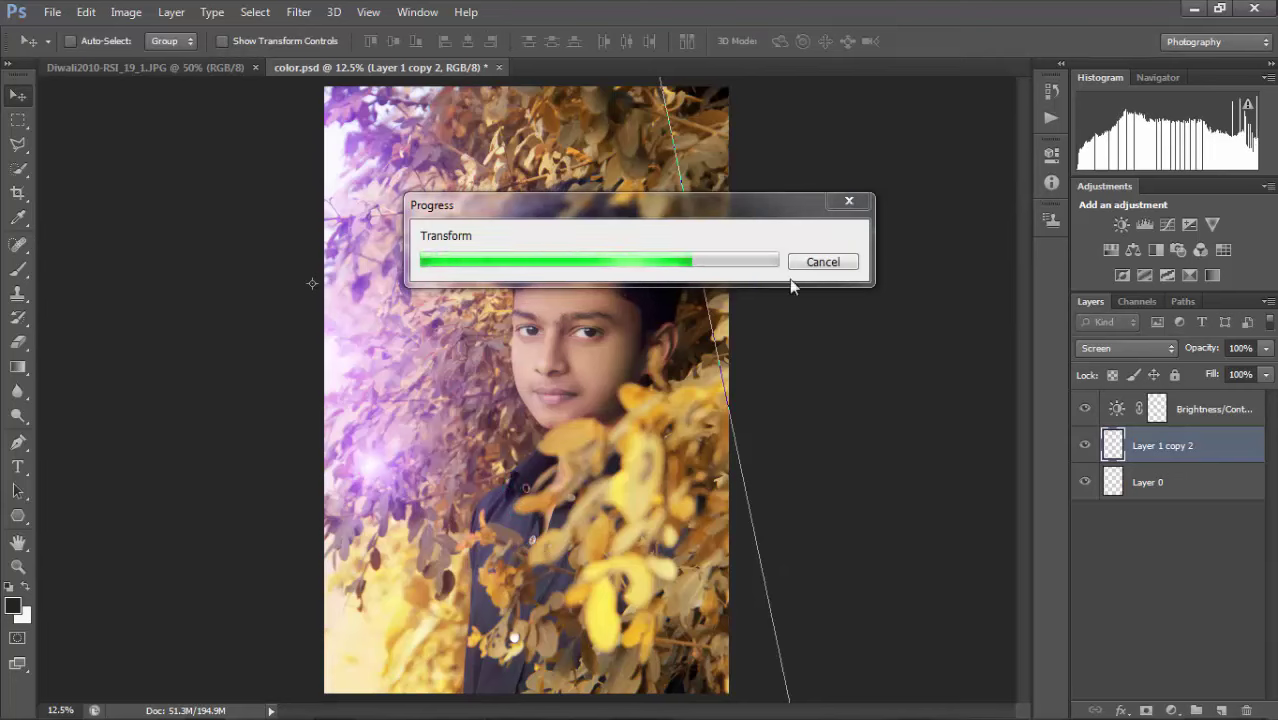
{"action": "left_click_drag", "start_coordinate": [371, 458], "coordinate": [365, 497]}
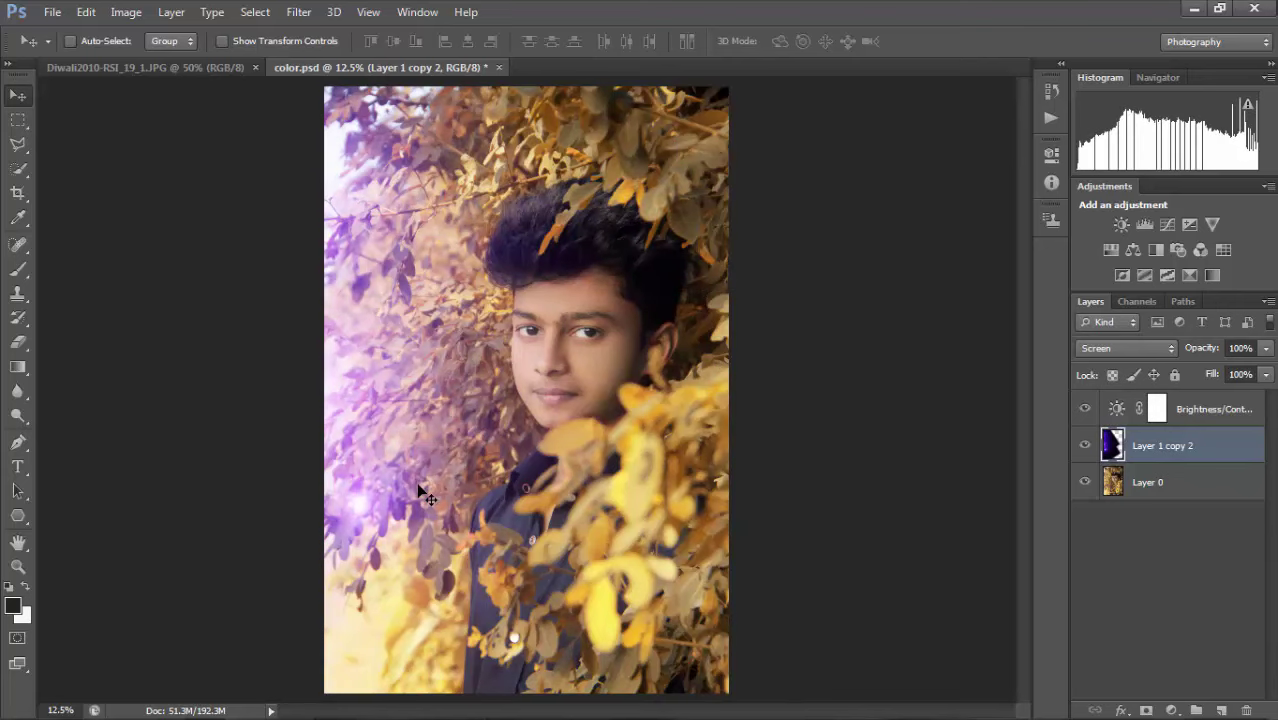
{"action": "key", "text": "ctrl+minus"}
{"action": "key", "text": "ctrl+minus"}
{"action": "key", "text": "ctrl+minus"}
{"action": "key", "text": "ctrl+plus"}
{"action": "key", "text": "ctrl+plus"}
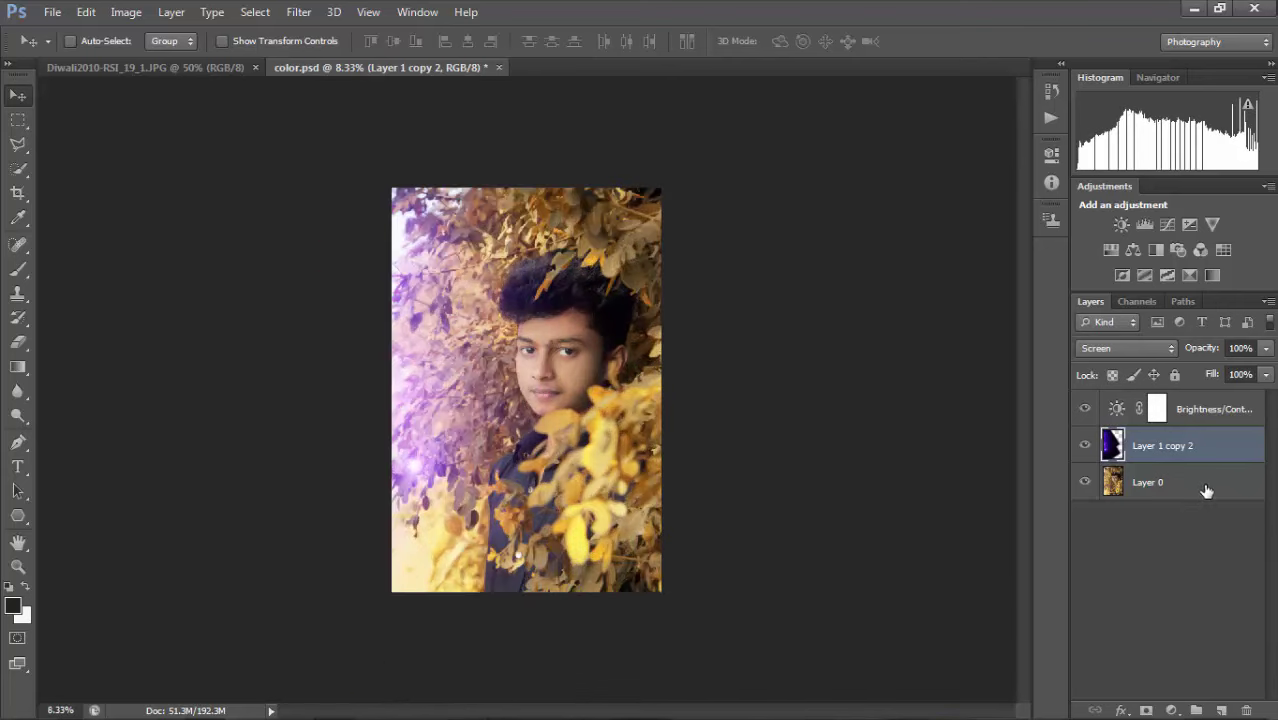
Add a Gradient Fill layer above Layer 0 with its first stop set to black.
{"action": "left_click", "coordinate": [1150, 482]}
{"action": "left_click", "coordinate": [1172, 710]}
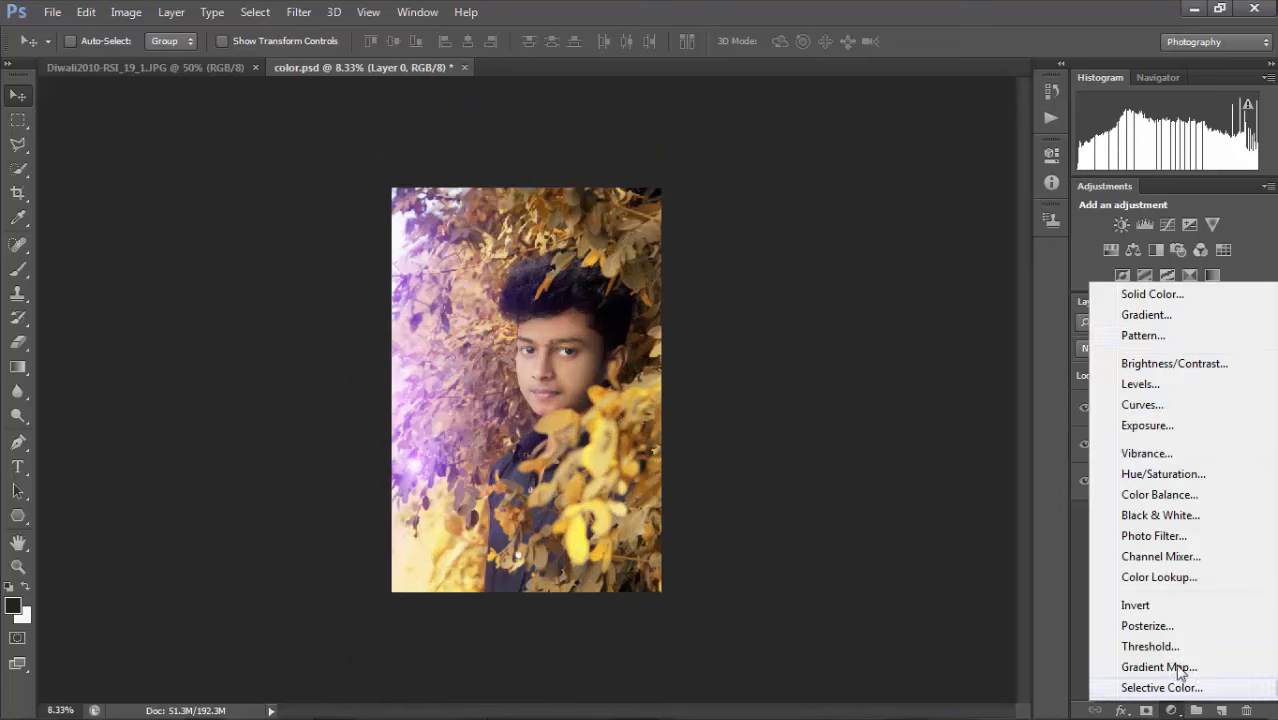
{"action": "left_click", "coordinate": [1160, 316]}
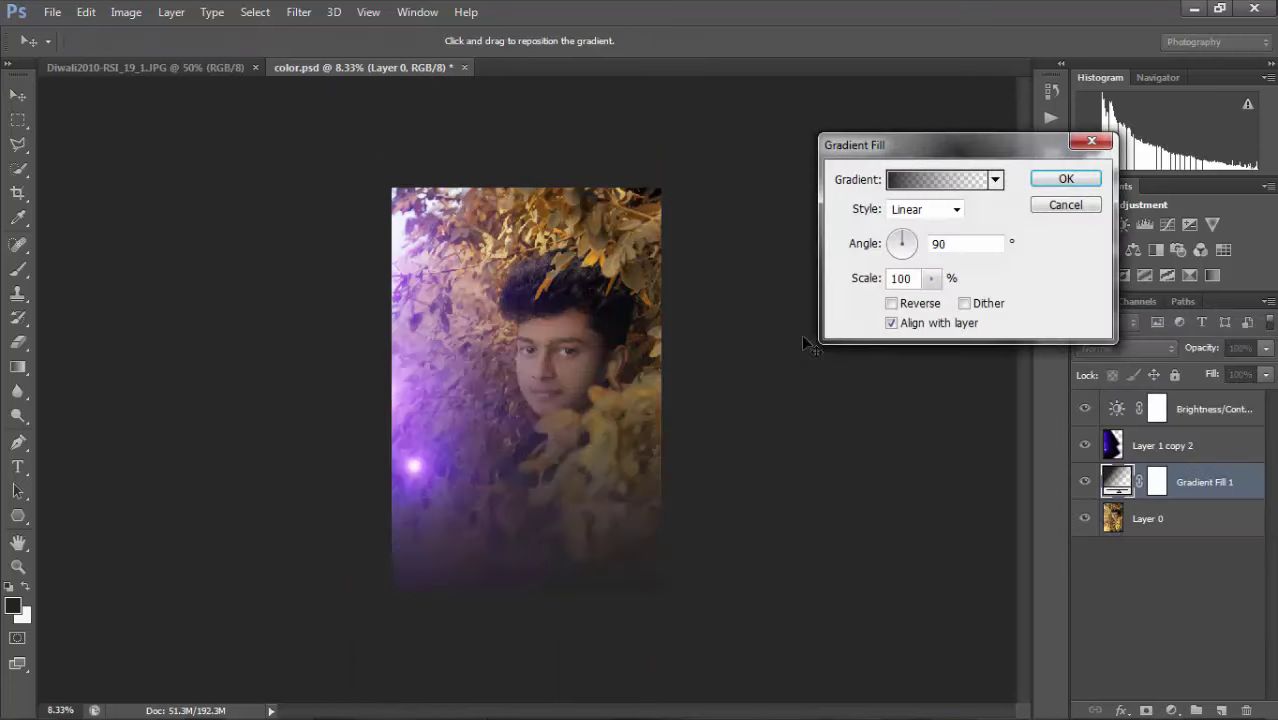
{"action": "left_click", "coordinate": [920, 180]}
{"action": "double_click", "coordinate": [843, 385]}
{"action": "left_click", "coordinate": [885, 392]}
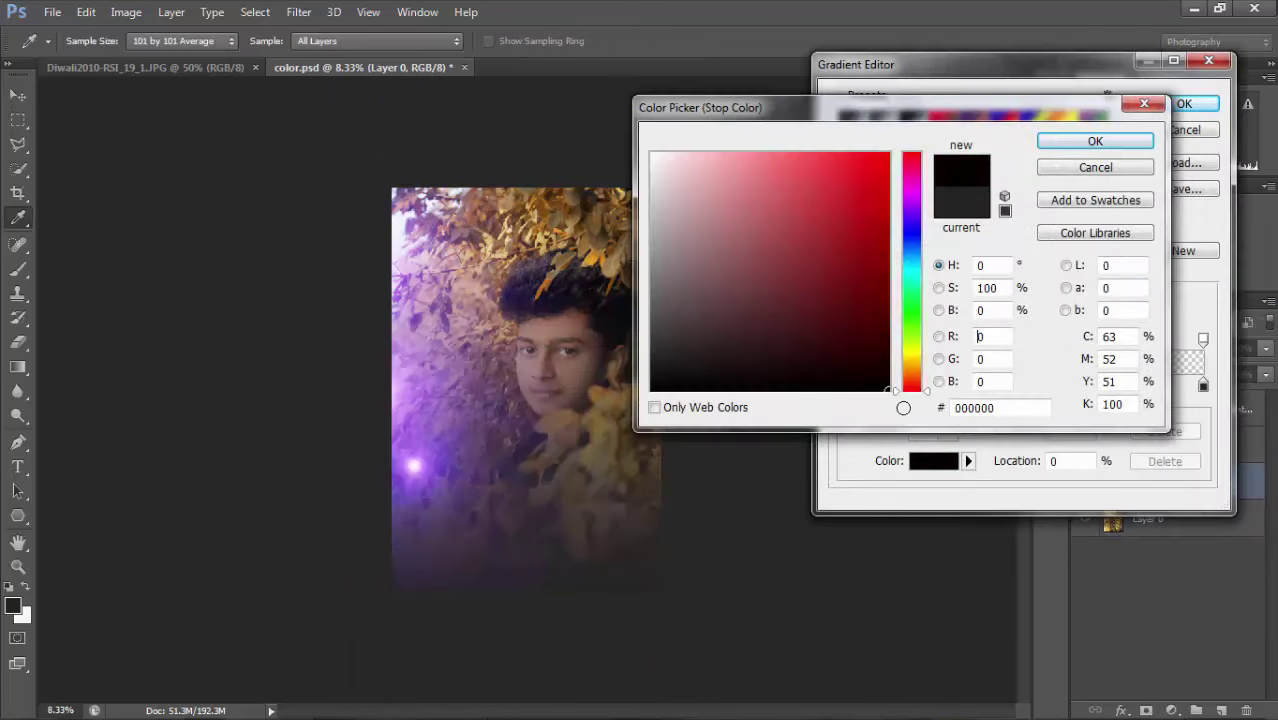
{"action": "left_click", "coordinate": [1056, 137]}
Make the second gradient stop near-black and position the gradient over the photo.
{"action": "left_click", "coordinate": [935, 461]}
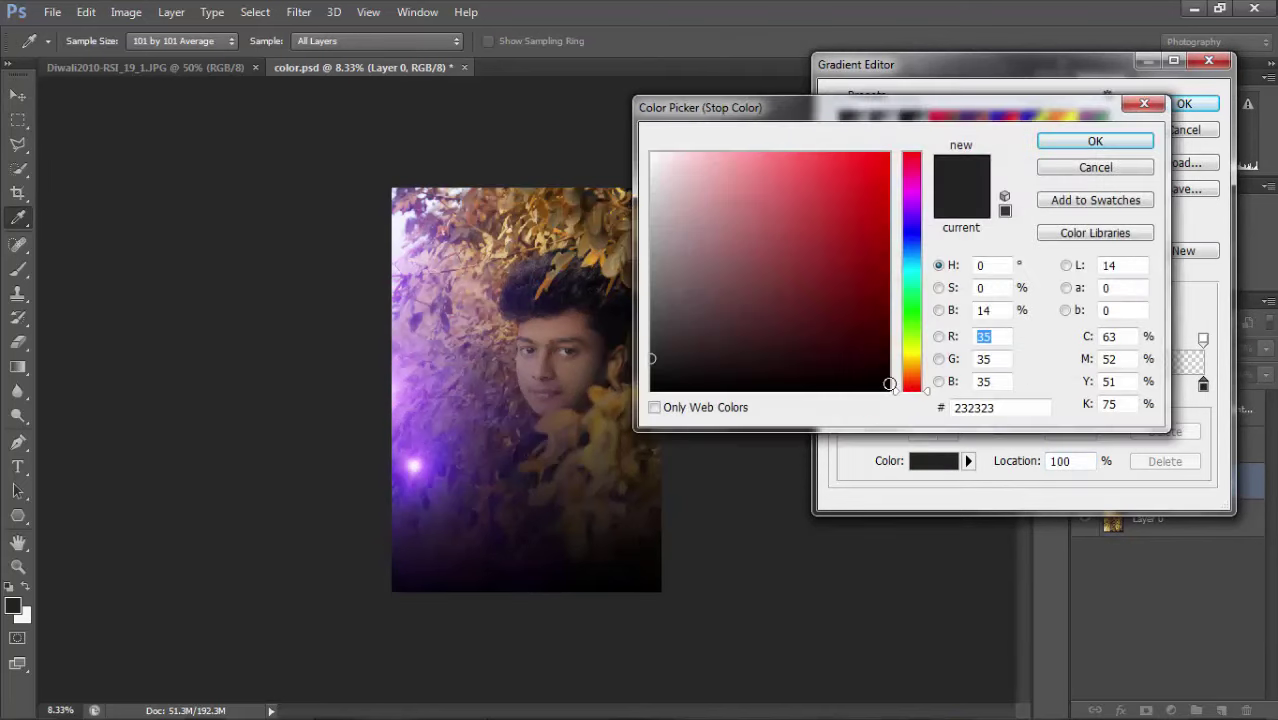
{"action": "left_click", "coordinate": [885, 410]}
{"action": "left_click", "coordinate": [1056, 137]}
{"action": "left_click", "coordinate": [1184, 104]}
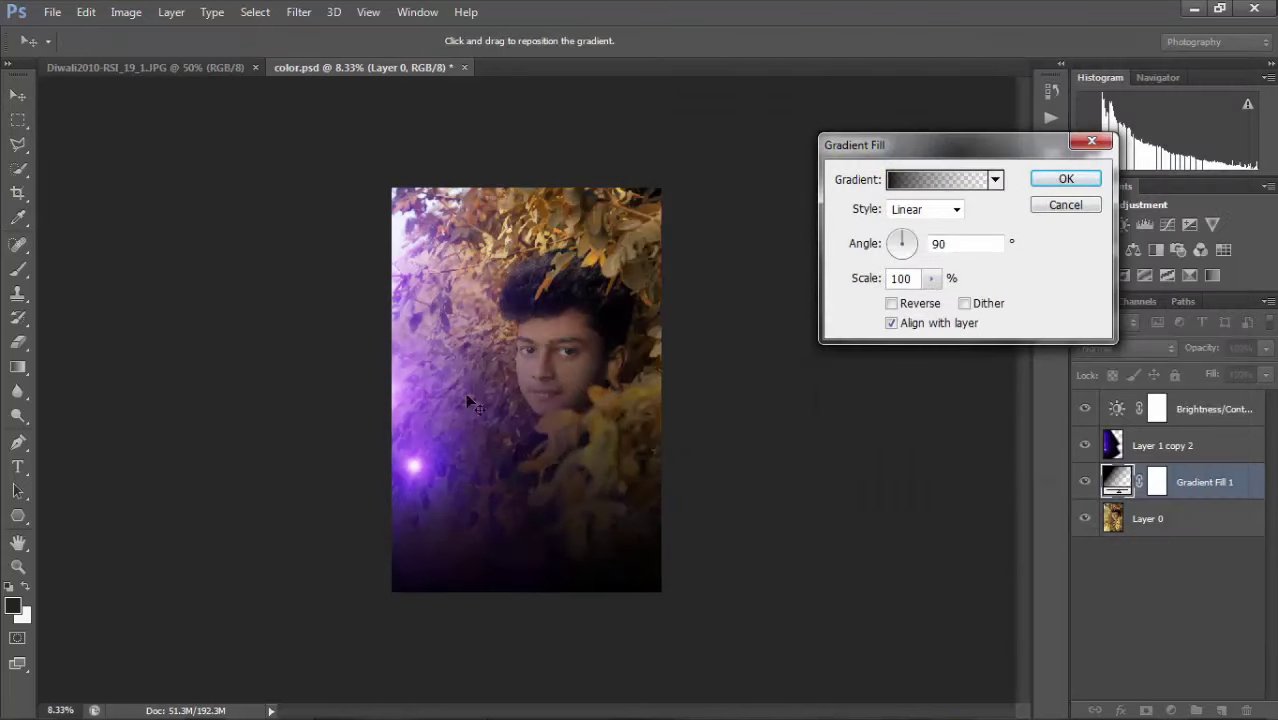
{"action": "mouse_move", "coordinate": [470, 400]}
{"action": "left_mouse_down"}
{"action": "mouse_move", "coordinate": [520, 585]}
{"action": "mouse_move", "coordinate": [518, 553]}
{"action": "left_mouse_up"}
{"action": "key", "text": "Return"}
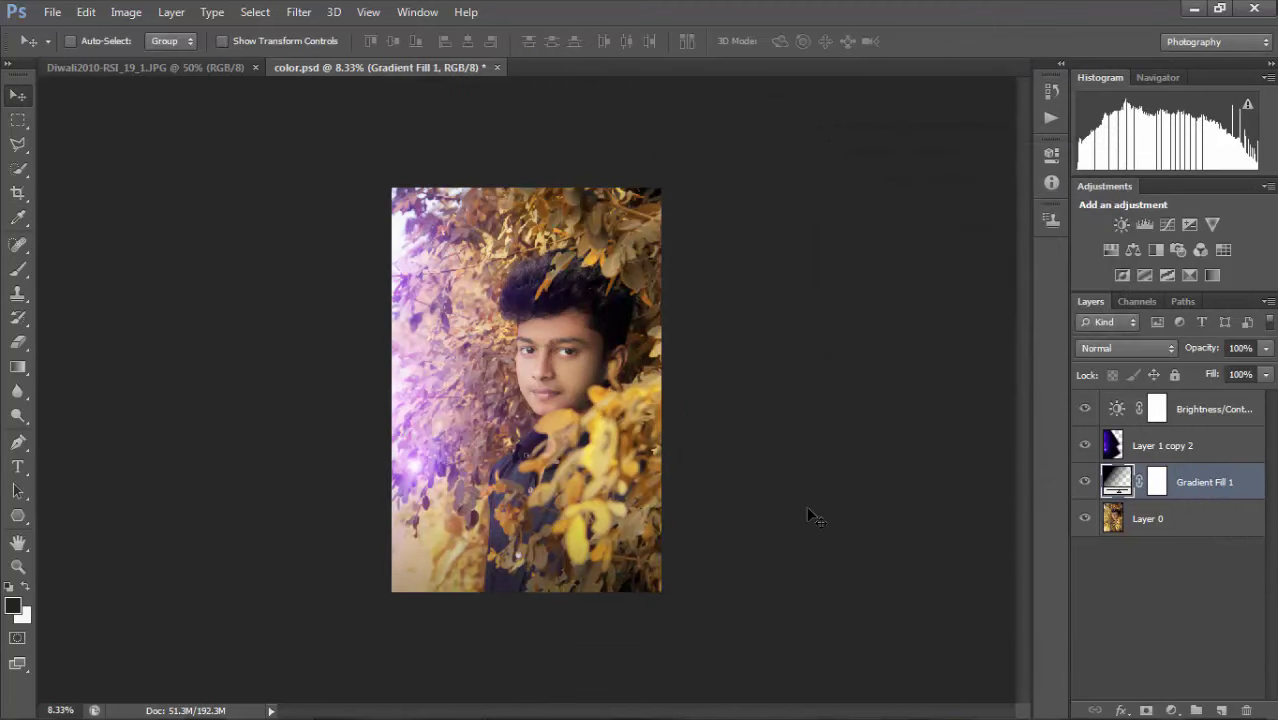
Duplicate the gradient fill and change the copy's angle to about -119 degrees.
{"action": "key", "text": "ctrl+j"}
{"action": "double_click", "coordinate": [1115, 482]}
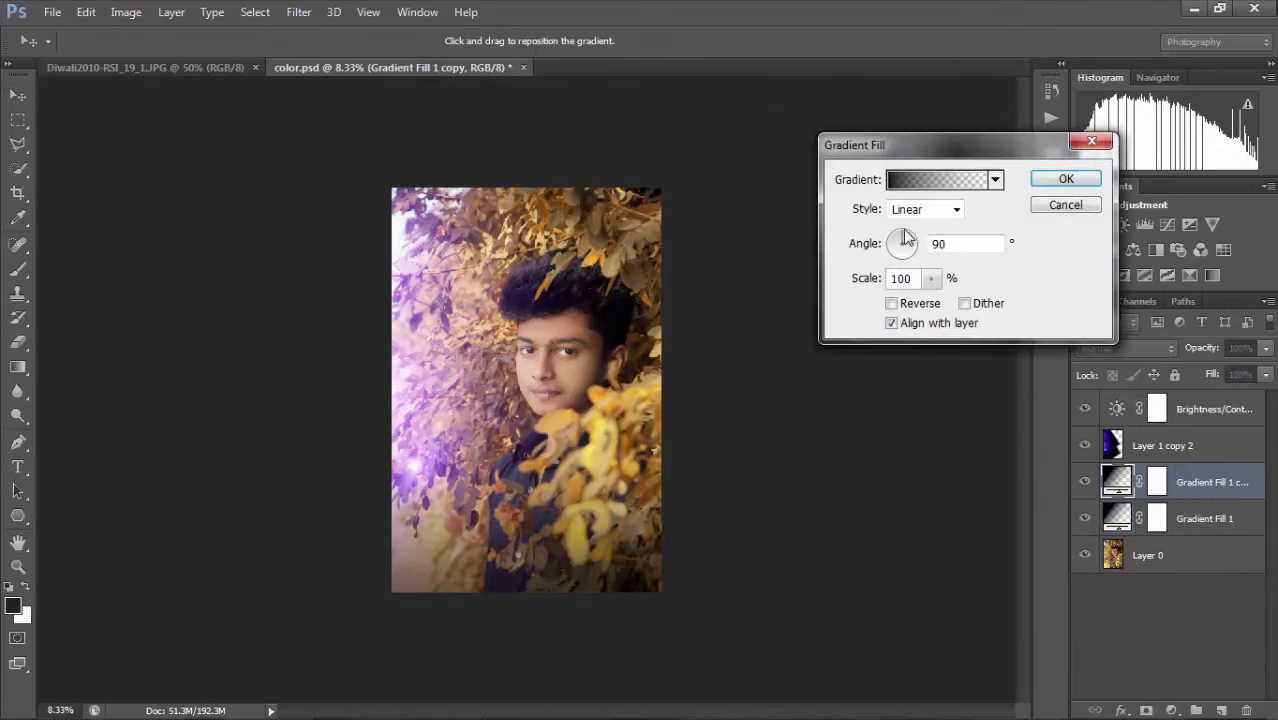
{"action": "type", "text": "-90"}
{"action": "left_click_drag", "start_coordinate": [901, 252], "coordinate": [891, 266]}
{"action": "mouse_move", "coordinate": [586, 313]}
{"action": "left_mouse_down"}
{"action": "mouse_move", "coordinate": [687, 163]}
{"action": "mouse_move", "coordinate": [666, 200]}
{"action": "left_mouse_up"}
{"action": "left_click", "coordinate": [1066, 180]}
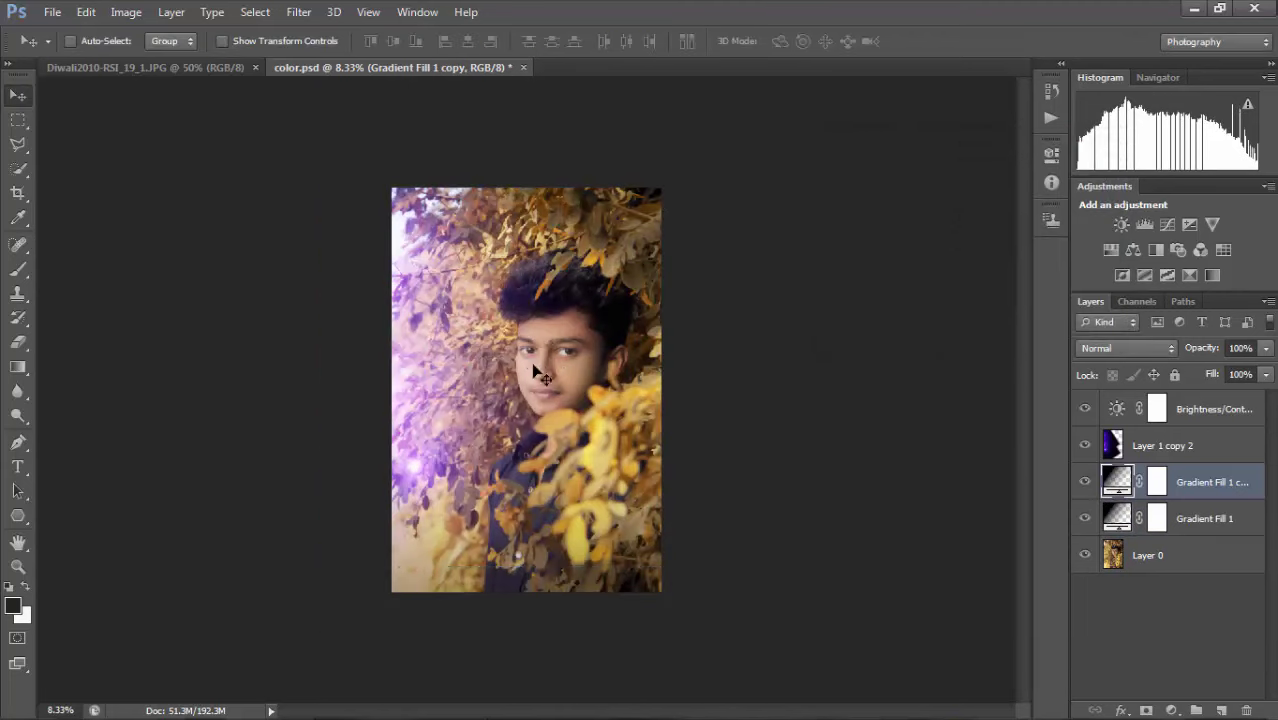
Lower the Layer 1 copy 2 flare layer's fill to 79%.
{"action": "key", "text": "ctrl+plus"}
{"action": "left_click", "coordinate": [1187, 446]}
{"action": "left_click", "coordinate": [1266, 374]}
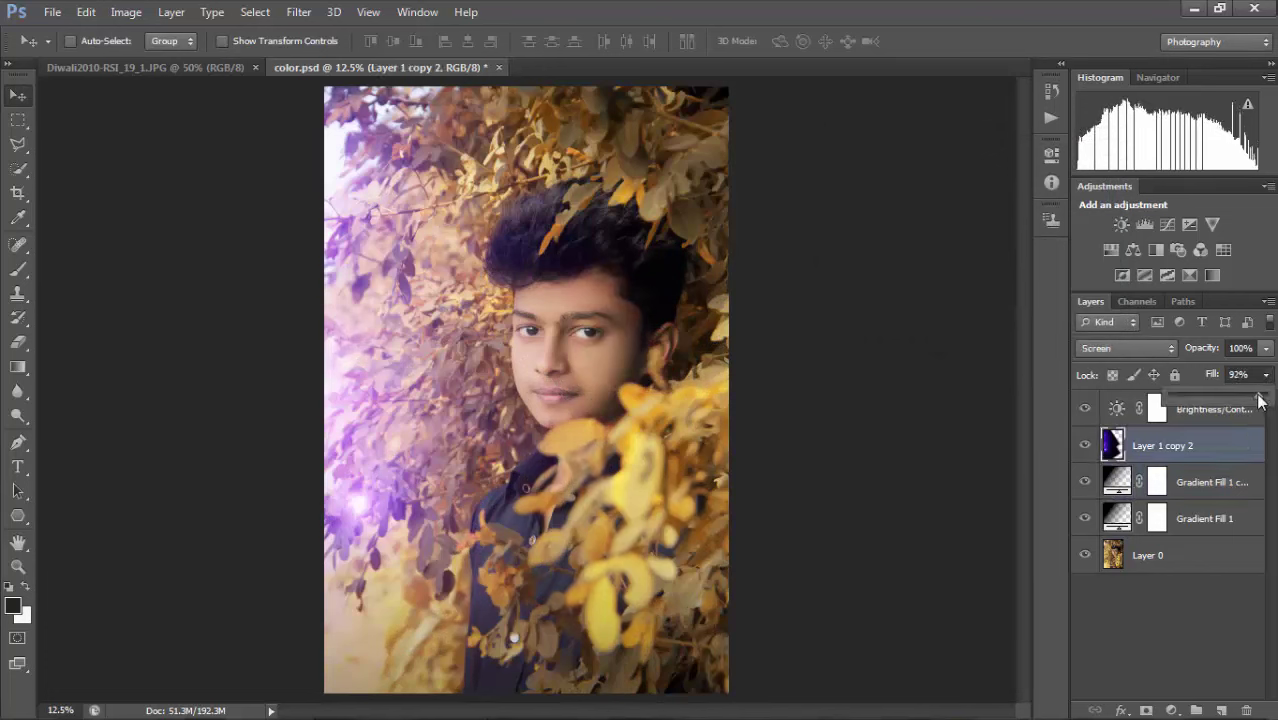
{"action": "mouse_move", "coordinate": [1243, 398]}
{"action": "left_mouse_down"}
{"action": "mouse_move", "coordinate": [1224, 398]}
{"action": "mouse_move", "coordinate": [1244, 397]}
{"action": "left_mouse_up"}
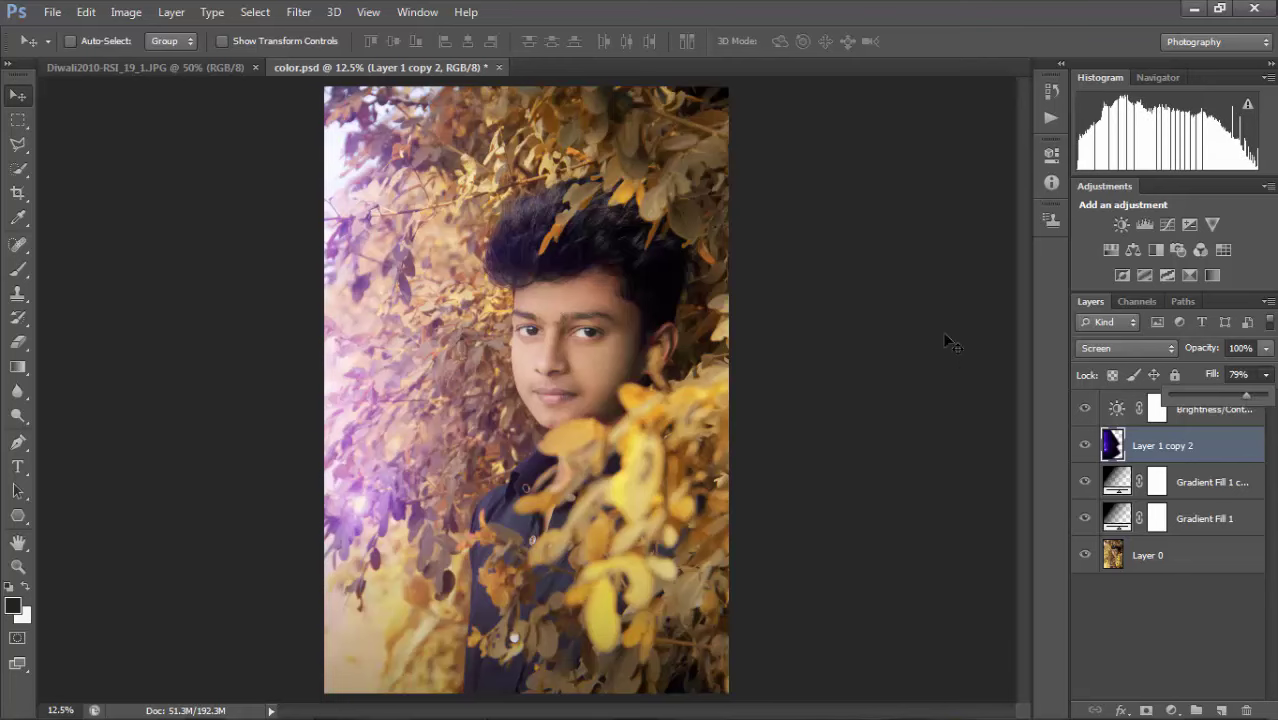
{"action": "key", "text": "ctrl+minus"}
Delete the Gradient Fill 1 layer.
{"action": "left_click", "coordinate": [1190, 478], "text": "ctrl"}
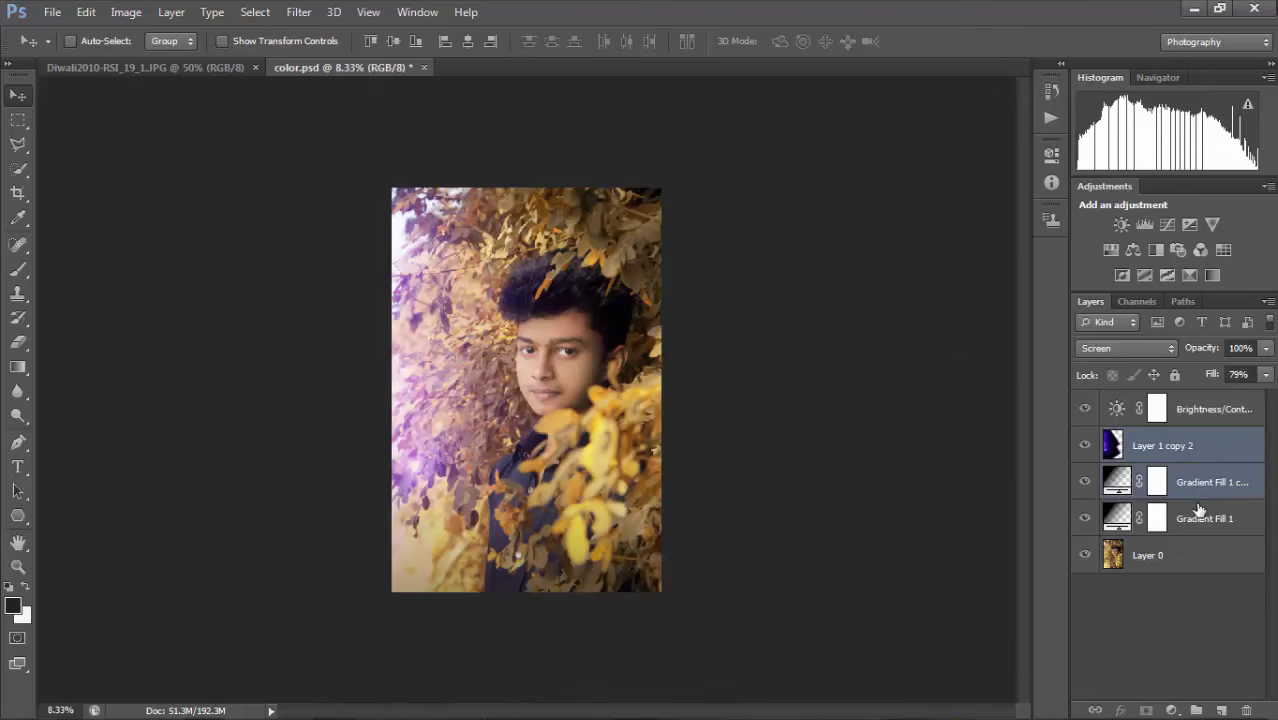
{"action": "left_click", "coordinate": [1192, 515], "text": "ctrl"}
{"action": "left_click", "coordinate": [1200, 488]}
{"action": "left_click", "coordinate": [1208, 522]}
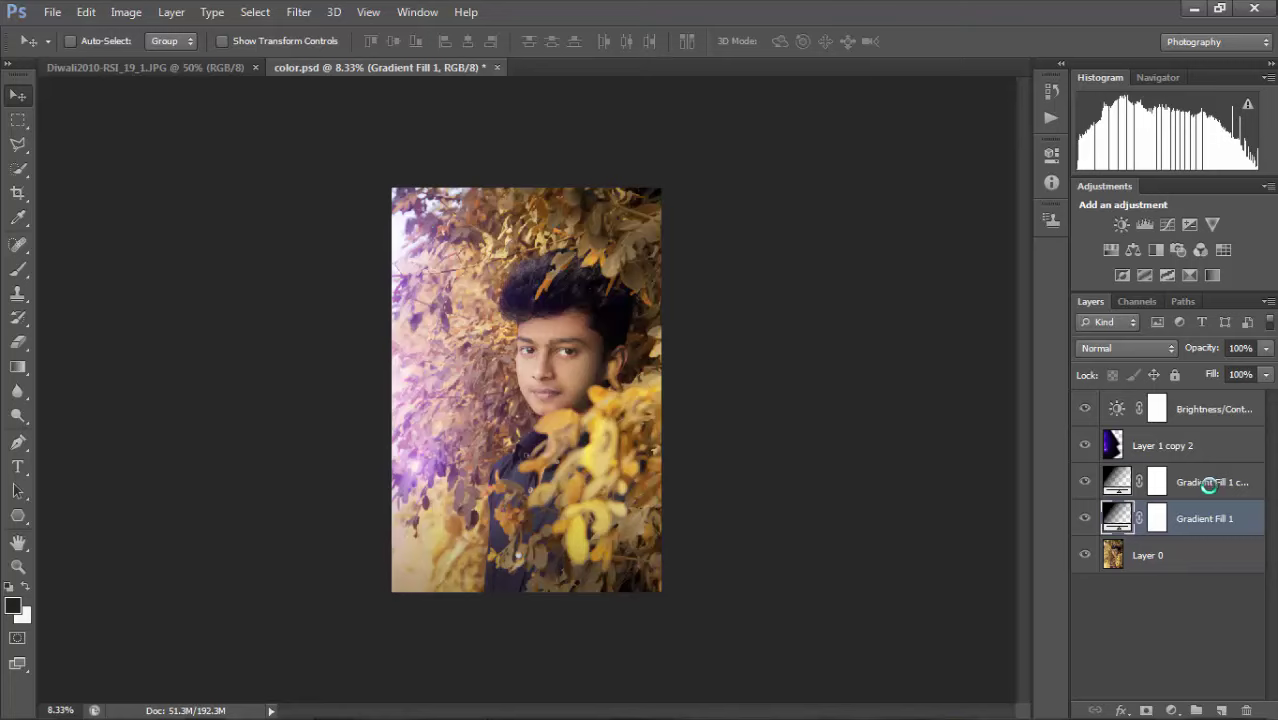
{"action": "key", "text": "Delete"}
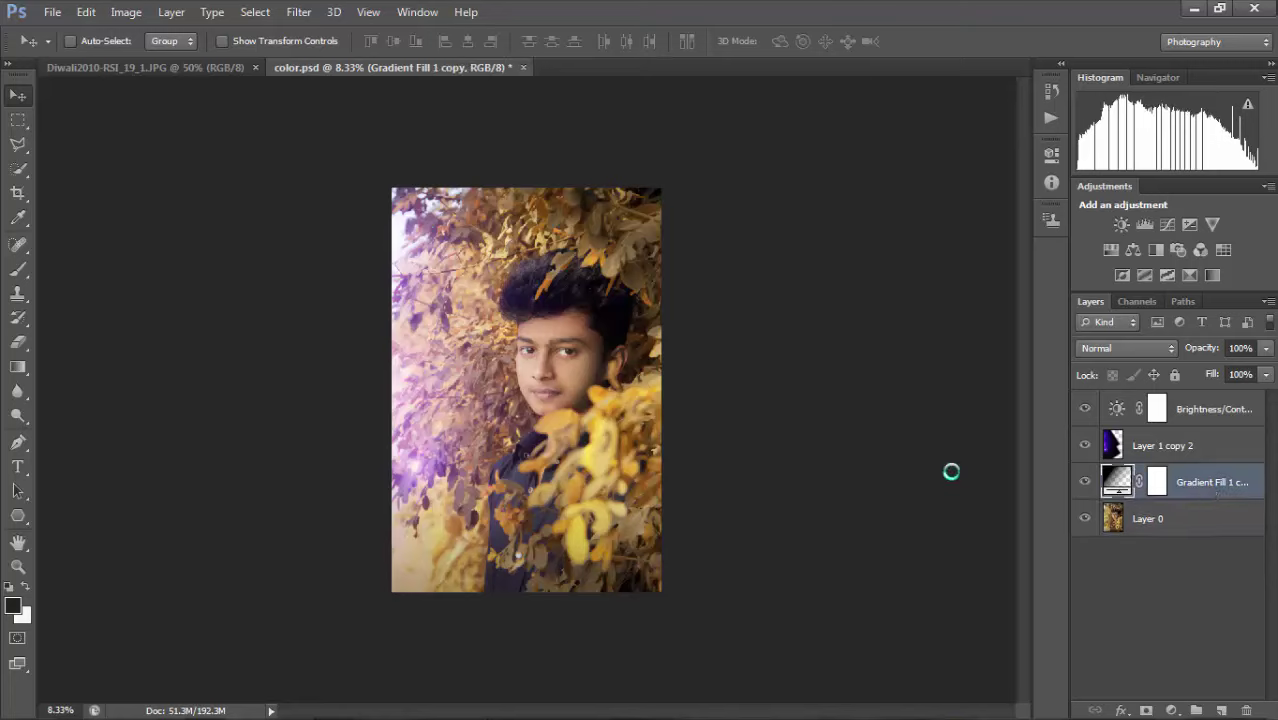
Delete the Gradient Fill 1 copy layer and dismiss the Bridge error.
{"action": "key", "text": "Delete"}
{"action": "left_click", "coordinate": [52, 12]}
{"action": "left_click", "coordinate": [72, 67]}
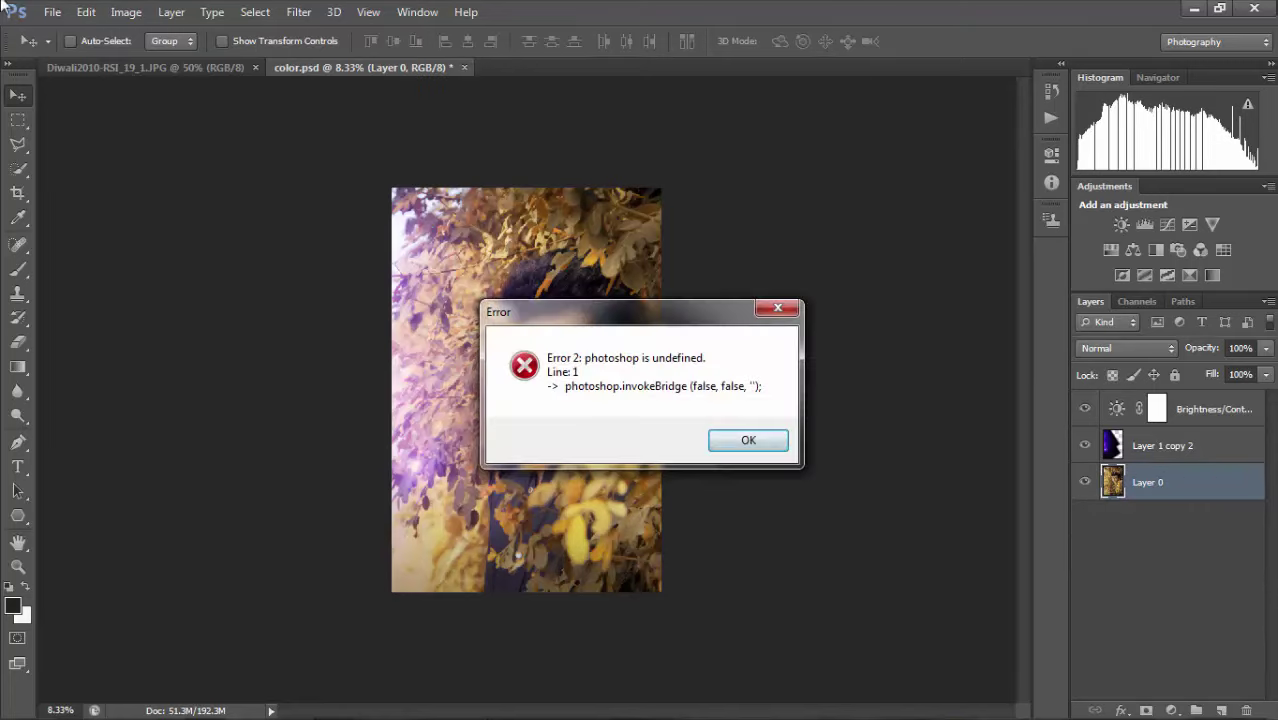
{"action": "key", "text": "Return"}
{"action": "left_click", "coordinate": [52, 12]}
Open the eye-pupil PNG from the image subfolder in New folder on Local Disk (E:).
{"action": "left_click", "coordinate": [70, 50]}
{"action": "left_click", "coordinate": [148, 325]}
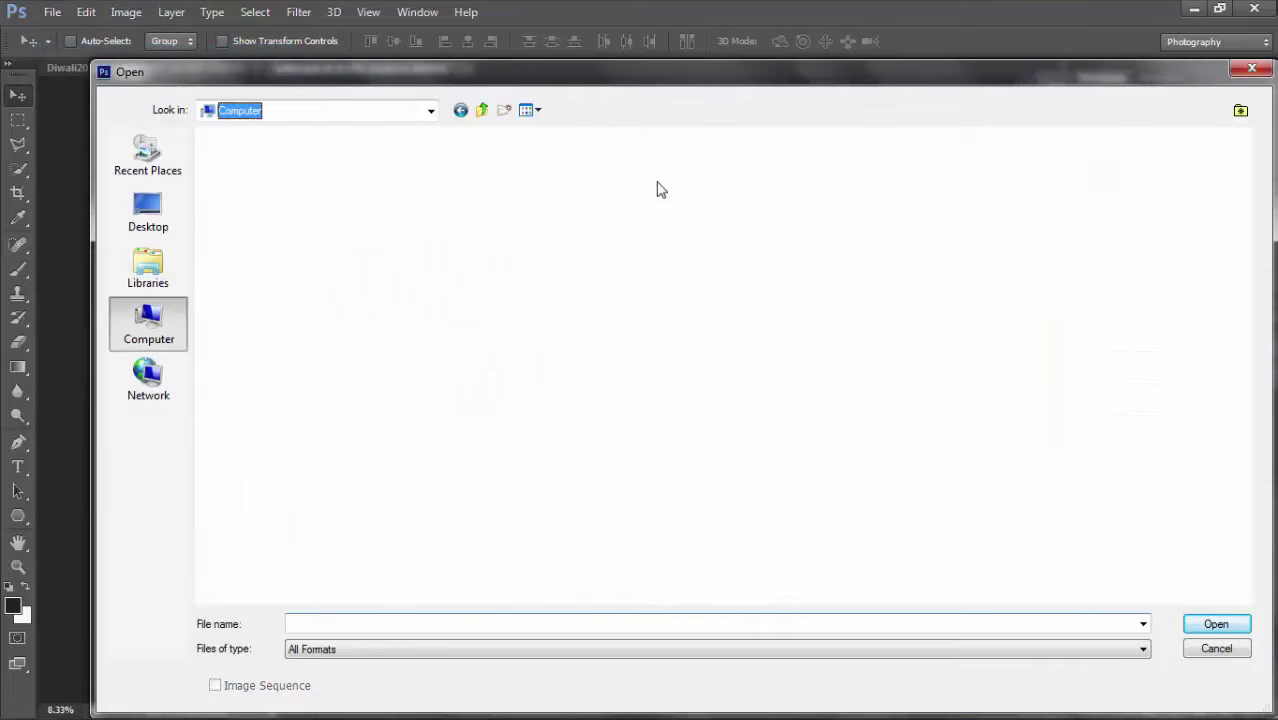
{"action": "double_click", "coordinate": [656, 188]}
{"action": "double_click", "coordinate": [741, 208]}
{"action": "double_click", "coordinate": [345, 190]}
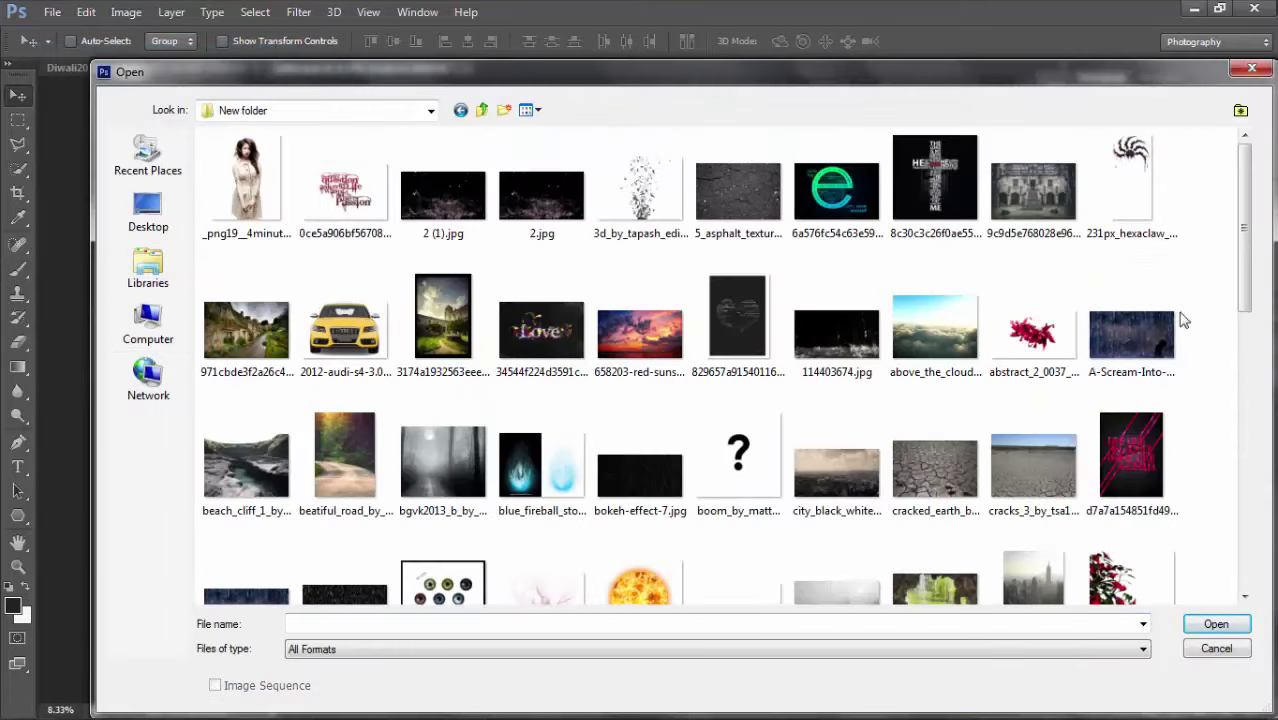
{"action": "left_click", "coordinate": [470, 572]}
{"action": "double_click", "coordinate": [470, 572]}
Zoom to 300% and draw a rectangular marquee around the green eye.
{"action": "key", "text": "ctrl+plus"}
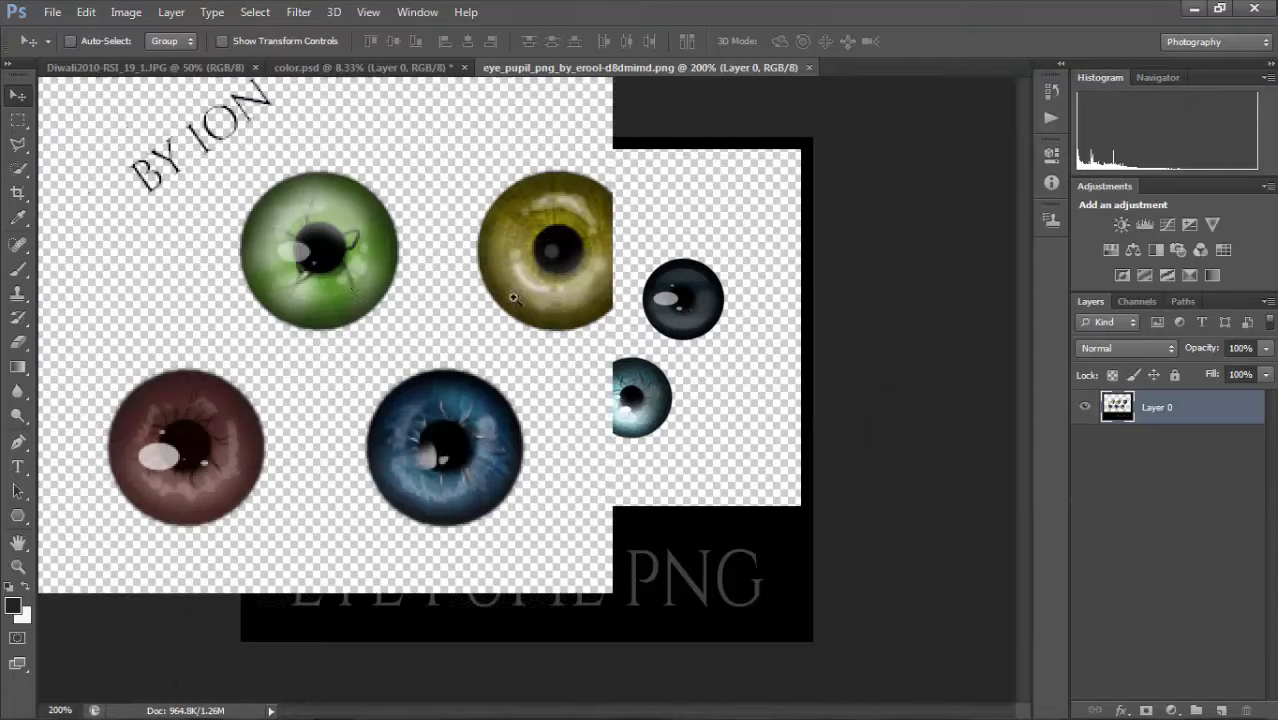
{"action": "key", "text": "ctrl+plus"}
{"action": "mouse_move", "coordinate": [664, 441]}
{"action": "left_mouse_down"}
{"action": "mouse_move", "coordinate": [428, 271]}
{"action": "mouse_move", "coordinate": [620, 373]}
{"action": "left_mouse_up"}
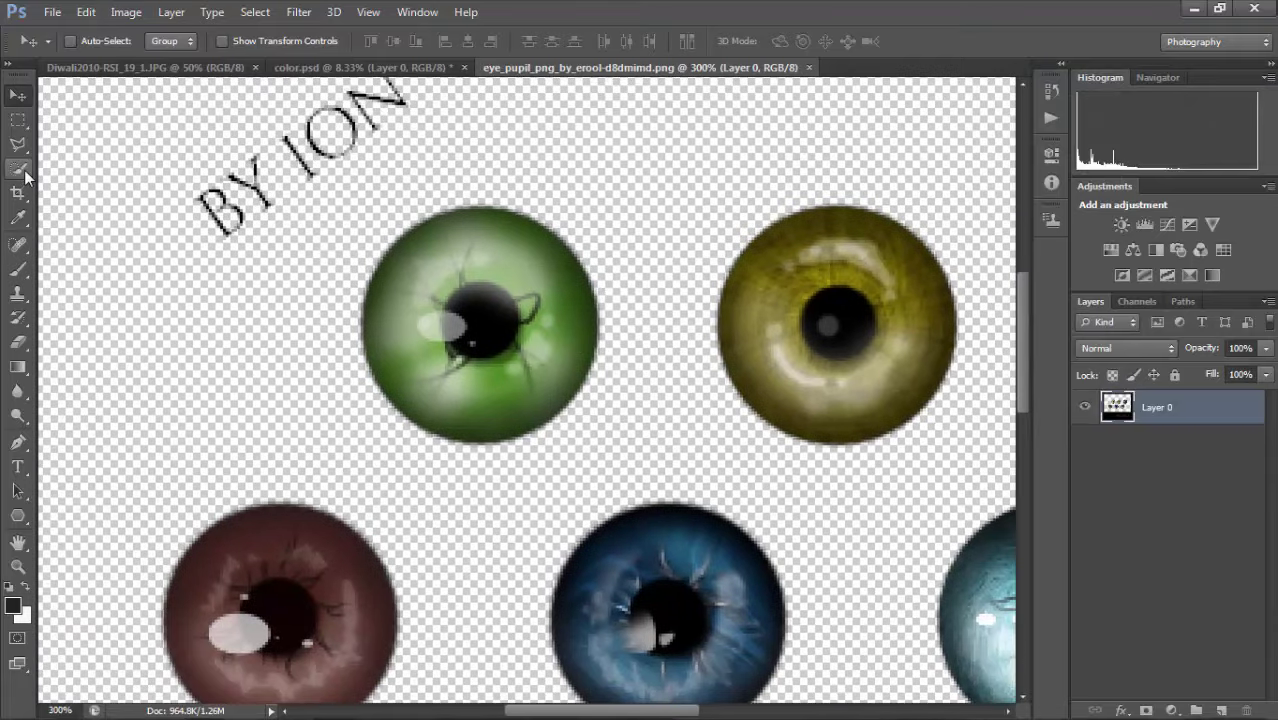
{"action": "left_click", "coordinate": [18, 119]}
{"action": "left_click_drag", "start_coordinate": [337, 248], "coordinate": [662, 514]}
{"action": "mouse_move", "coordinate": [580, 420]}
{"action": "left_mouse_down"}
{"action": "mouse_move", "coordinate": [560, 337]}
{"action": "mouse_move", "coordinate": [560, 385]}
{"action": "mouse_move", "coordinate": [330, 70]}
{"action": "mouse_move", "coordinate": [548, 365]}
{"action": "left_mouse_up"}
Move the green iris over the left eye and enlarge it to about 112.5%.
{"action": "scroll", "coordinate": [548, 367], "scroll_direction": "up", "scroll_amount": 3}
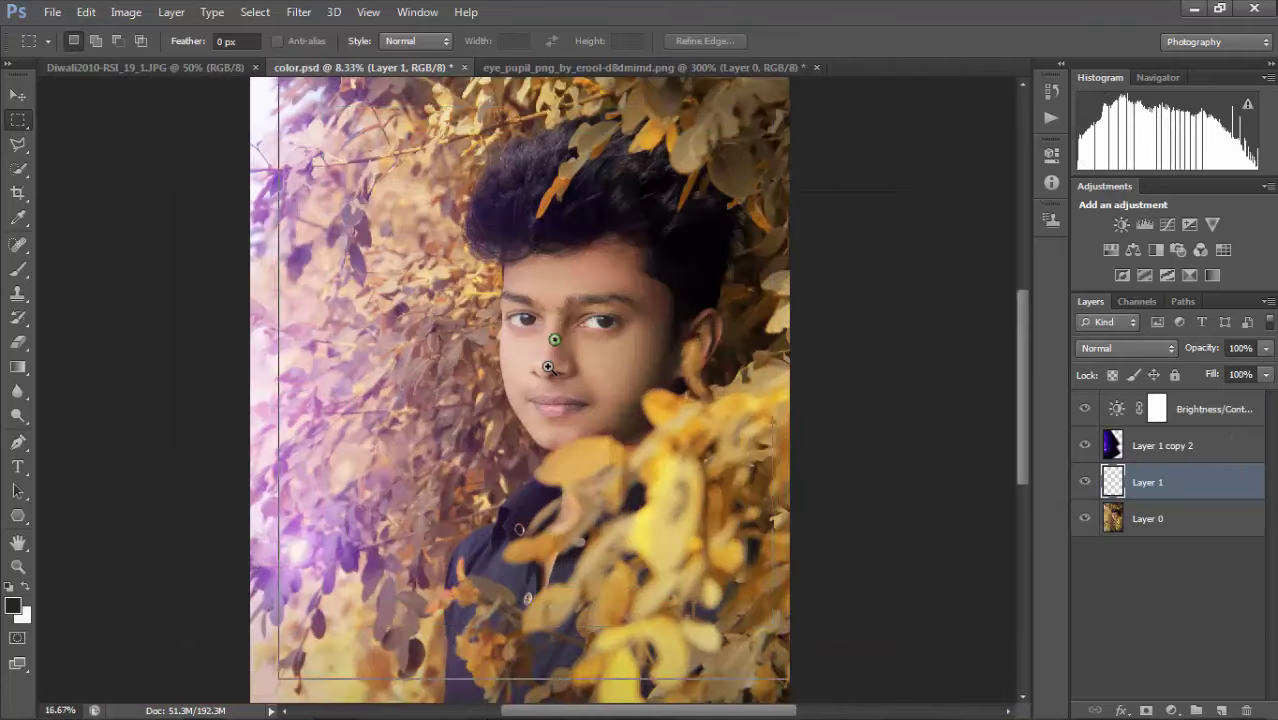
{"action": "scroll", "coordinate": [555, 330], "scroll_direction": "up", "scroll_amount": 2}
{"action": "scroll", "coordinate": [565, 300], "scroll_direction": "up", "scroll_amount": 2}
{"action": "left_click_drag", "start_coordinate": [581, 284], "coordinate": [596, 410]}
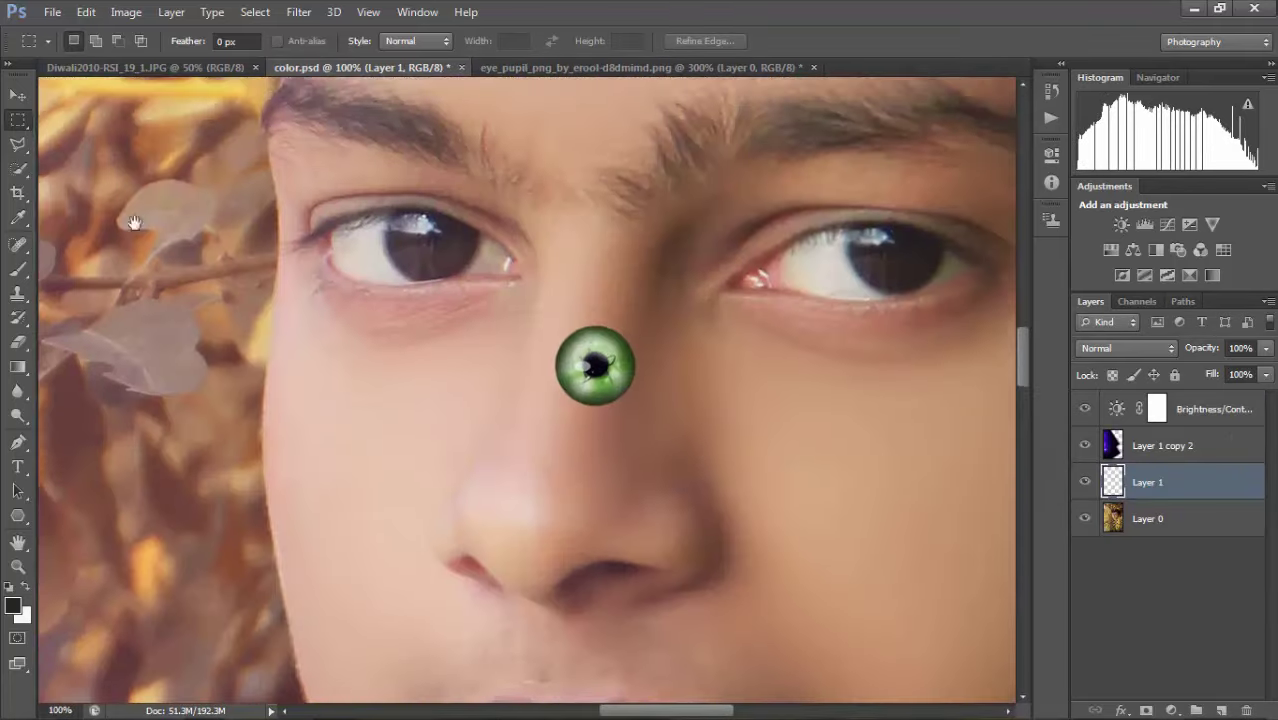
{"action": "key", "text": "v"}
{"action": "scroll", "coordinate": [390, 300], "scroll_direction": "up", "scroll_amount": 1}
{"action": "mouse_move", "coordinate": [740, 415]}
{"action": "left_mouse_down"}
{"action": "mouse_move", "coordinate": [430, 270]}
{"action": "mouse_move", "coordinate": [430, 178]}
{"action": "left_mouse_up"}
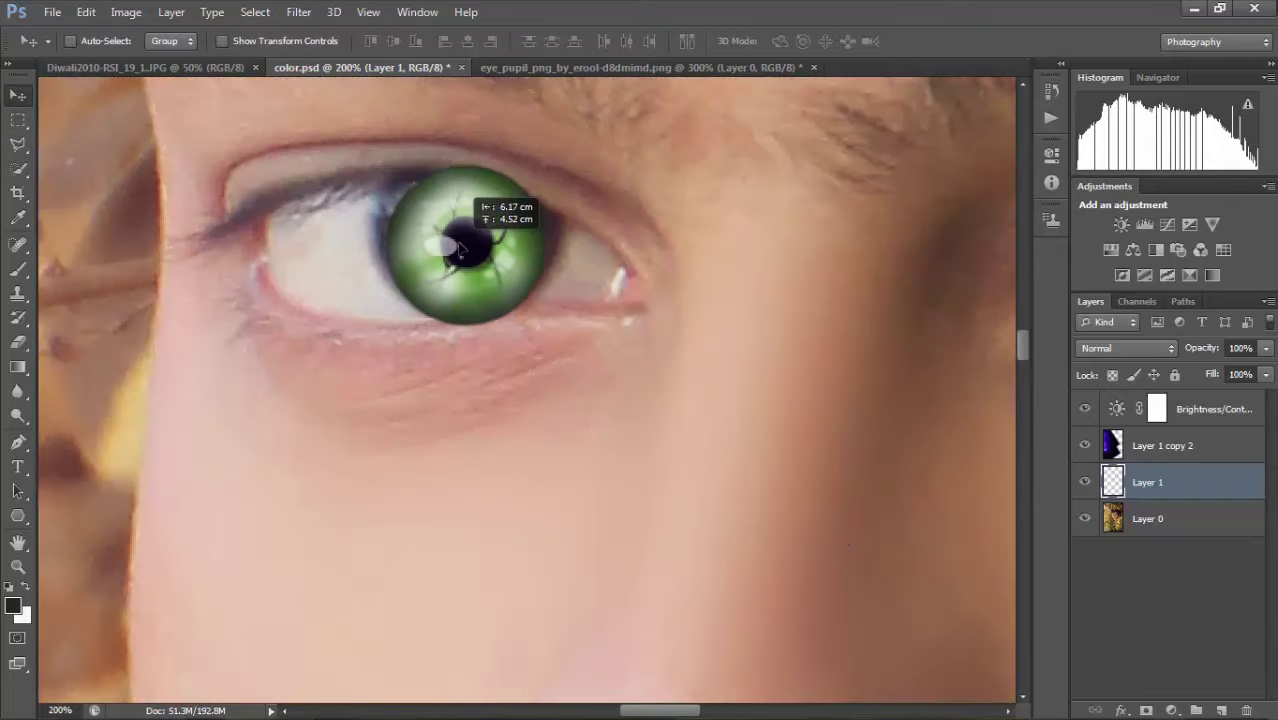
{"action": "key", "text": "ctrl+t"}
{"action": "left_click_drag", "start_coordinate": [547, 159], "coordinate": [567, 142]}
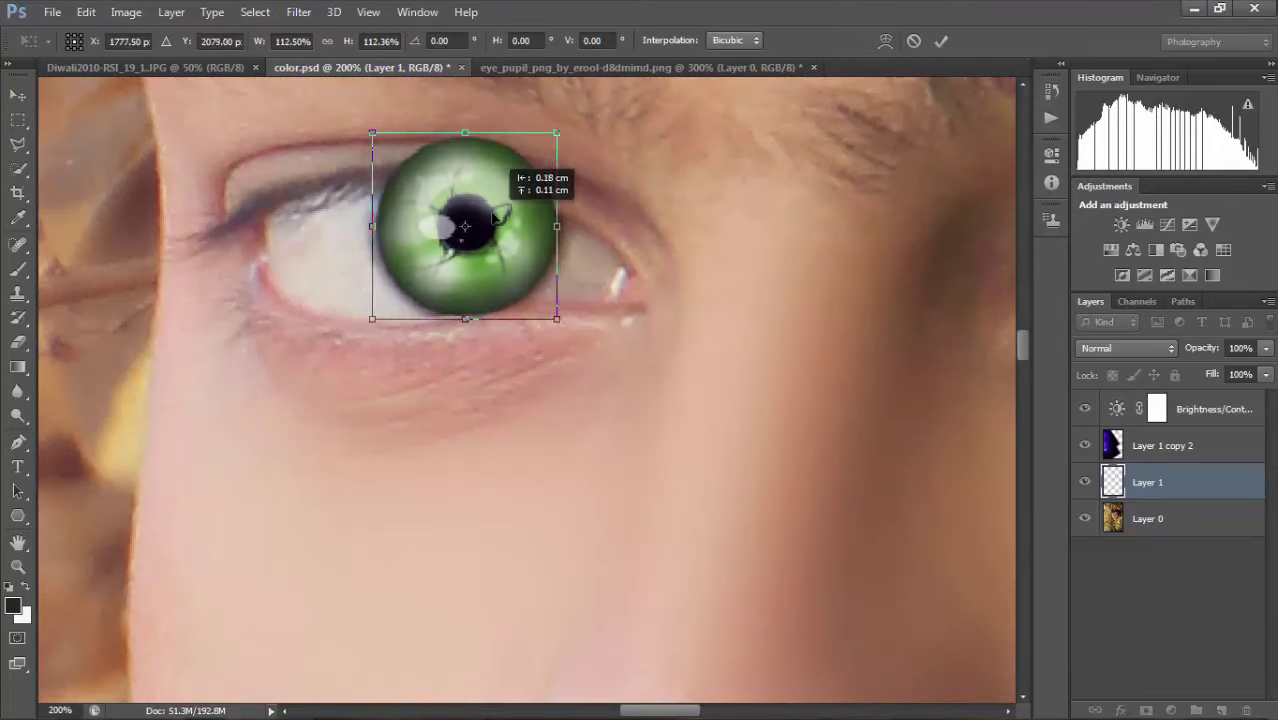
{"action": "left_click_drag", "start_coordinate": [527, 276], "coordinate": [516, 268]}
{"action": "left_click_drag", "start_coordinate": [557, 228], "coordinate": [561, 229]}
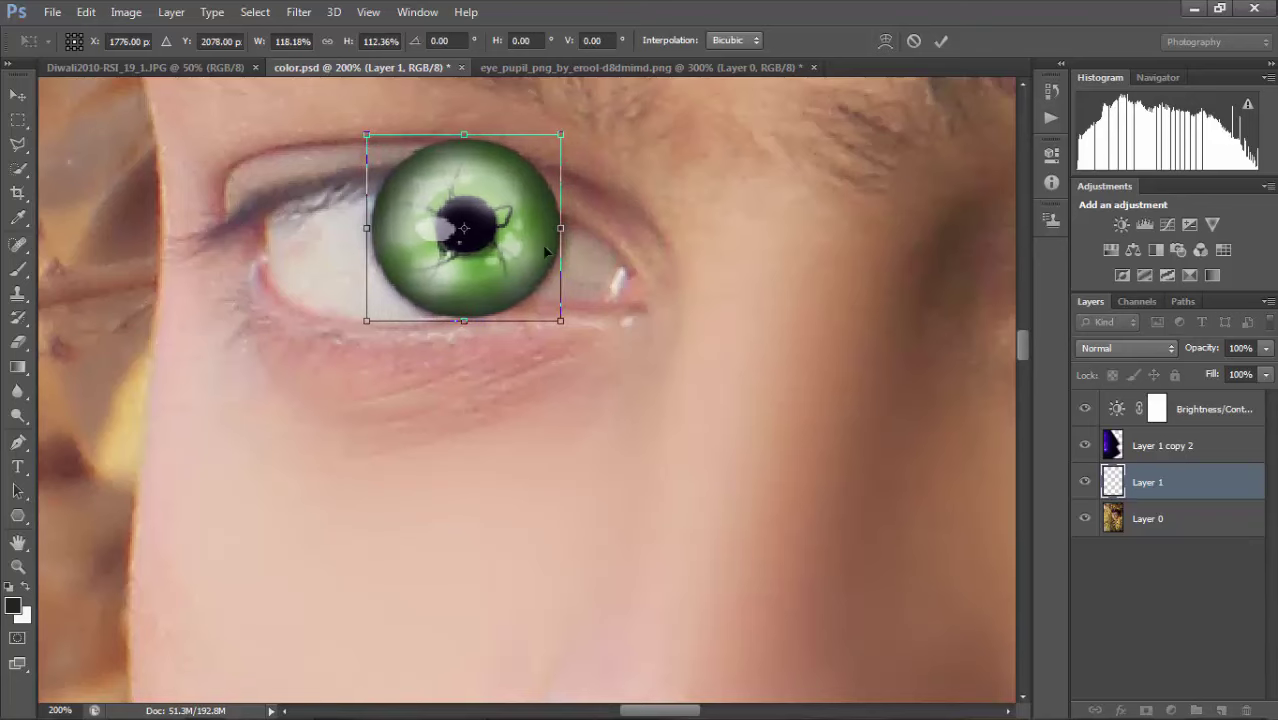
{"action": "key", "text": "Return"}
Erase the iris edges with a 25 px eraser and set its fill to about 83%.
{"action": "left_click", "coordinate": [1267, 374]}
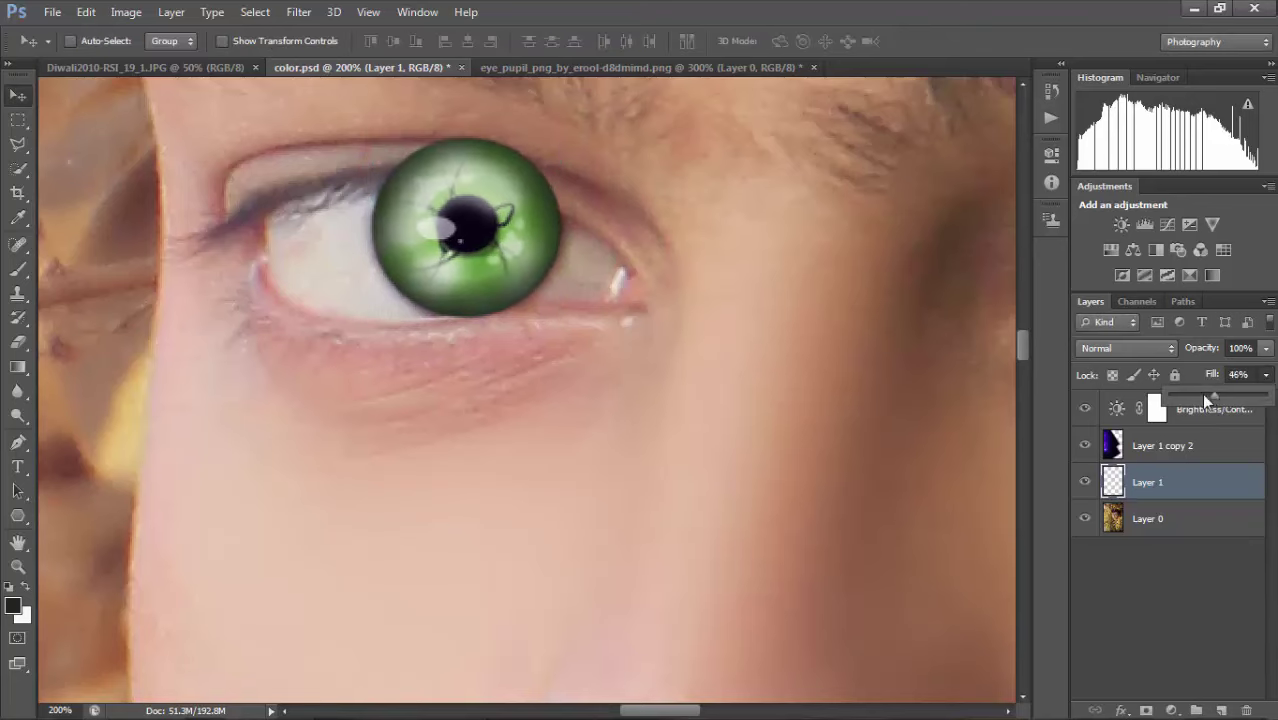
{"action": "left_click_drag", "start_coordinate": [1204, 398], "coordinate": [1187, 393]}
{"action": "key", "text": "ctrl+plus"}
{"action": "left_click_drag", "start_coordinate": [489, 296], "coordinate": [484, 292]}
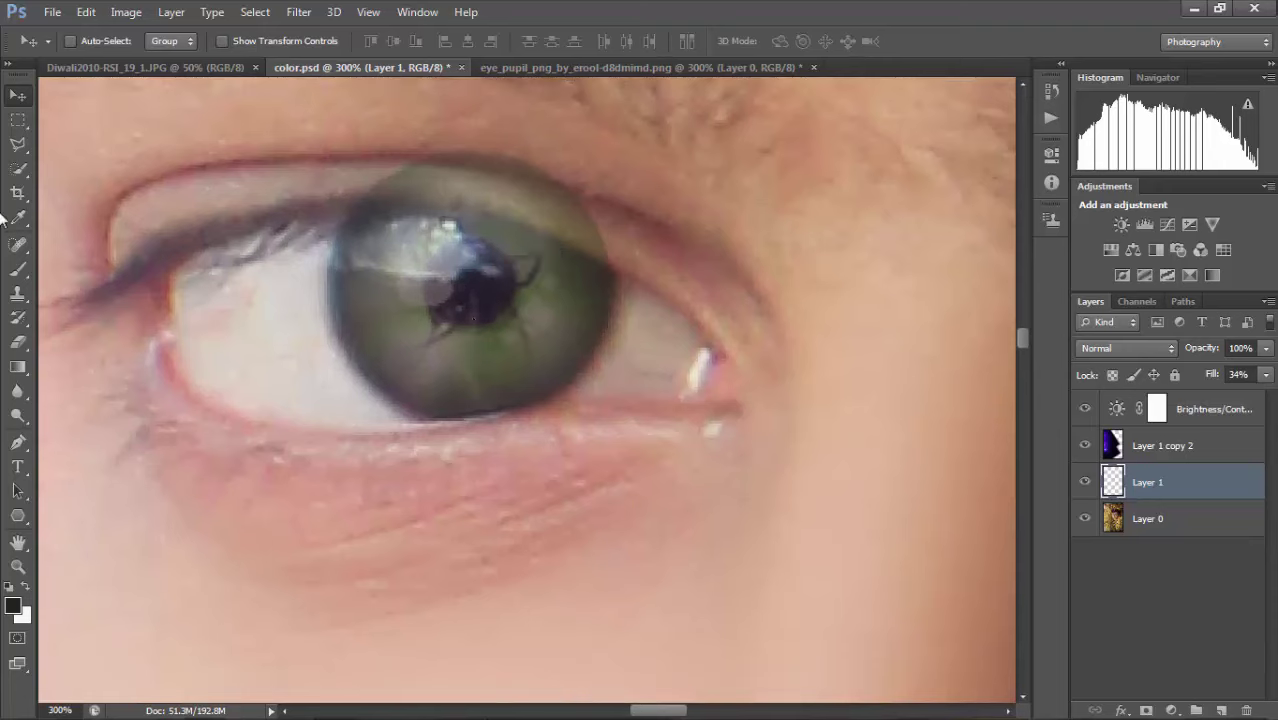
{"action": "left_click", "coordinate": [16, 344]}
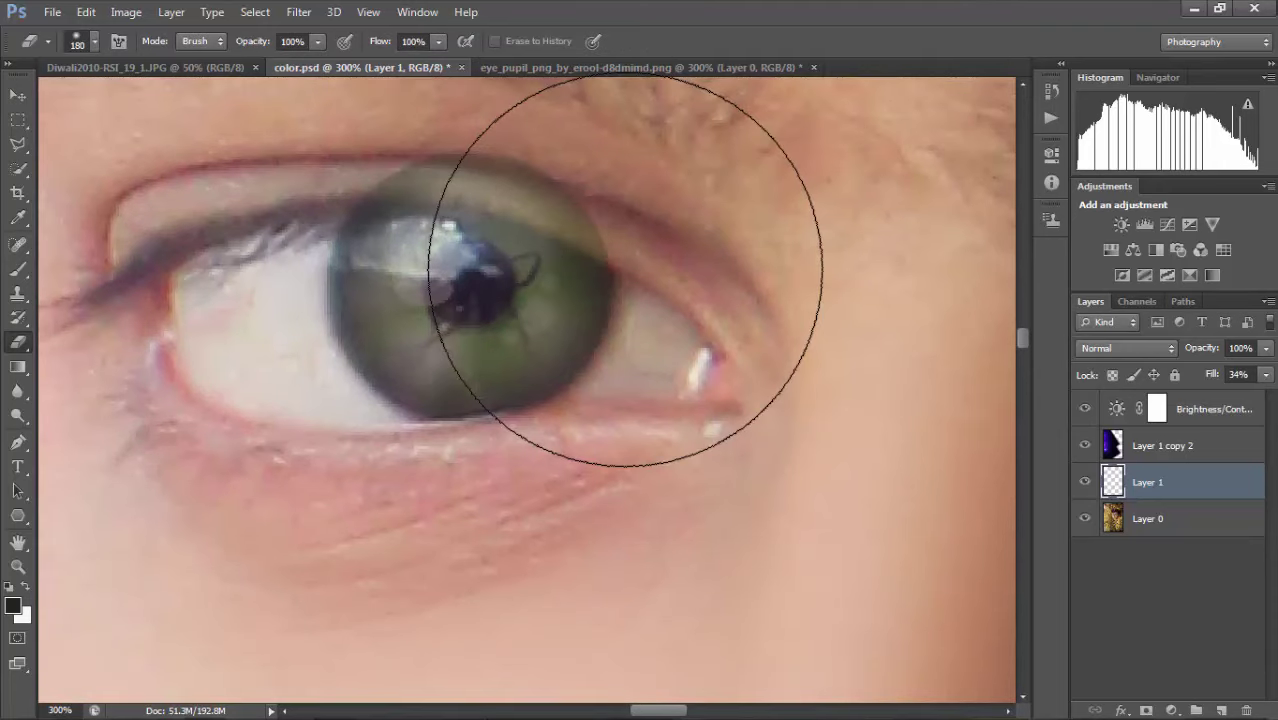
{"action": "key", "text": "bracketleft"}
{"action": "key", "text": "bracketleft"}
{"action": "key", "text": "bracketleft"}
{"action": "key", "text": "bracketleft"}
{"action": "key", "text": "bracketleft"}
{"action": "key", "text": "bracketleft"}
{"action": "key", "text": "bracketleft"}
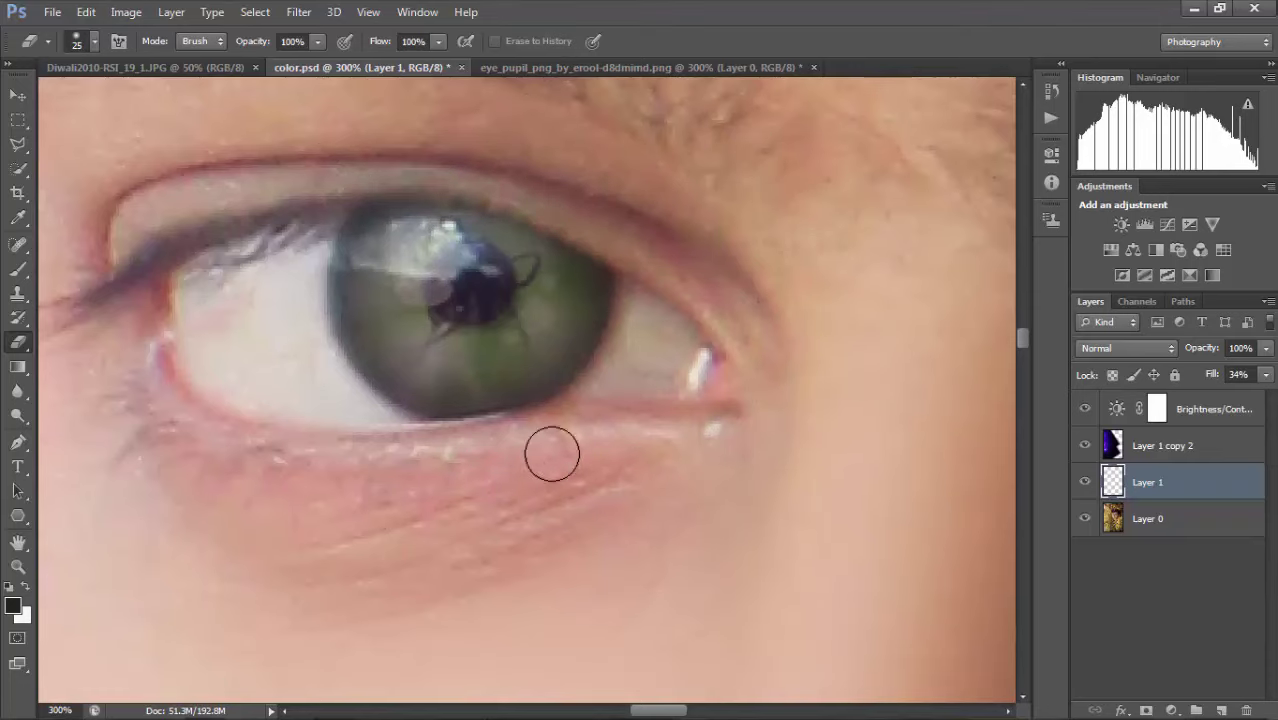
{"action": "key", "text": "ctrl+minus"}
{"action": "key", "text": "ctrl+minus"}
{"action": "key", "text": "ctrl+minus"}
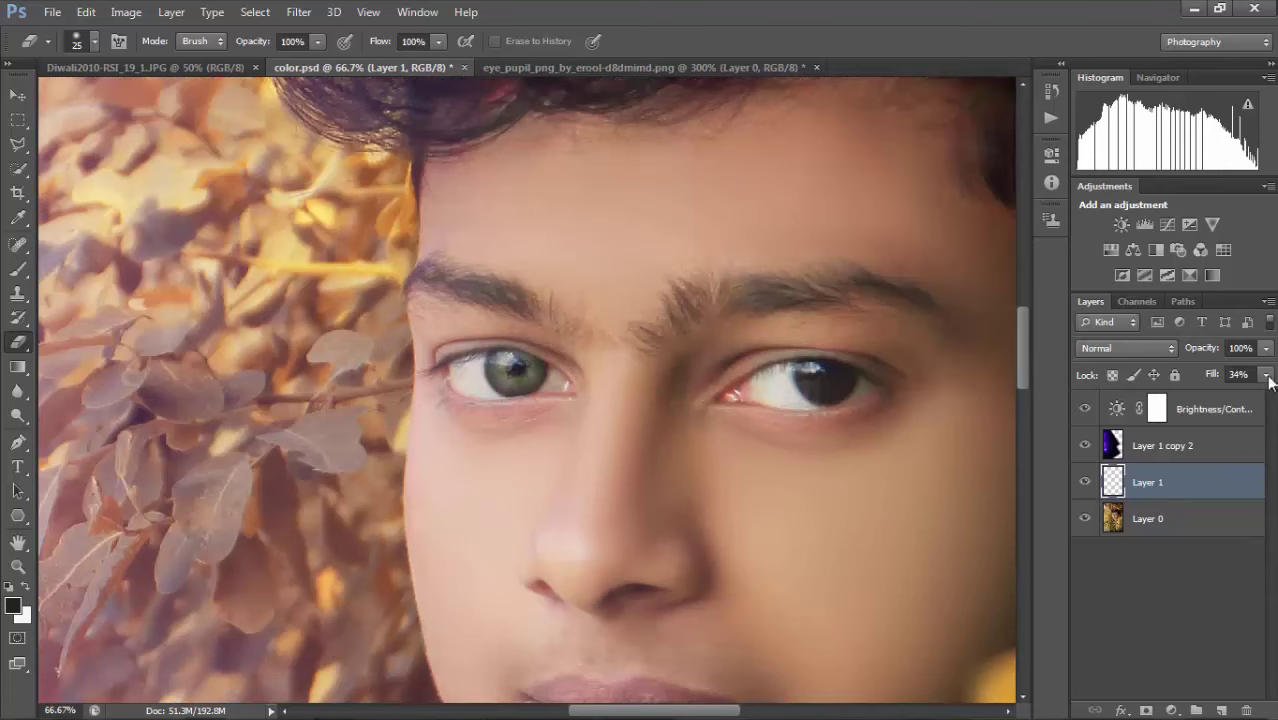
{"action": "left_click_drag", "start_coordinate": [1268, 380], "coordinate": [1255, 401]}
{"action": "key", "text": "ctrl+plus"}
{"action": "key", "text": "ctrl+plus"}
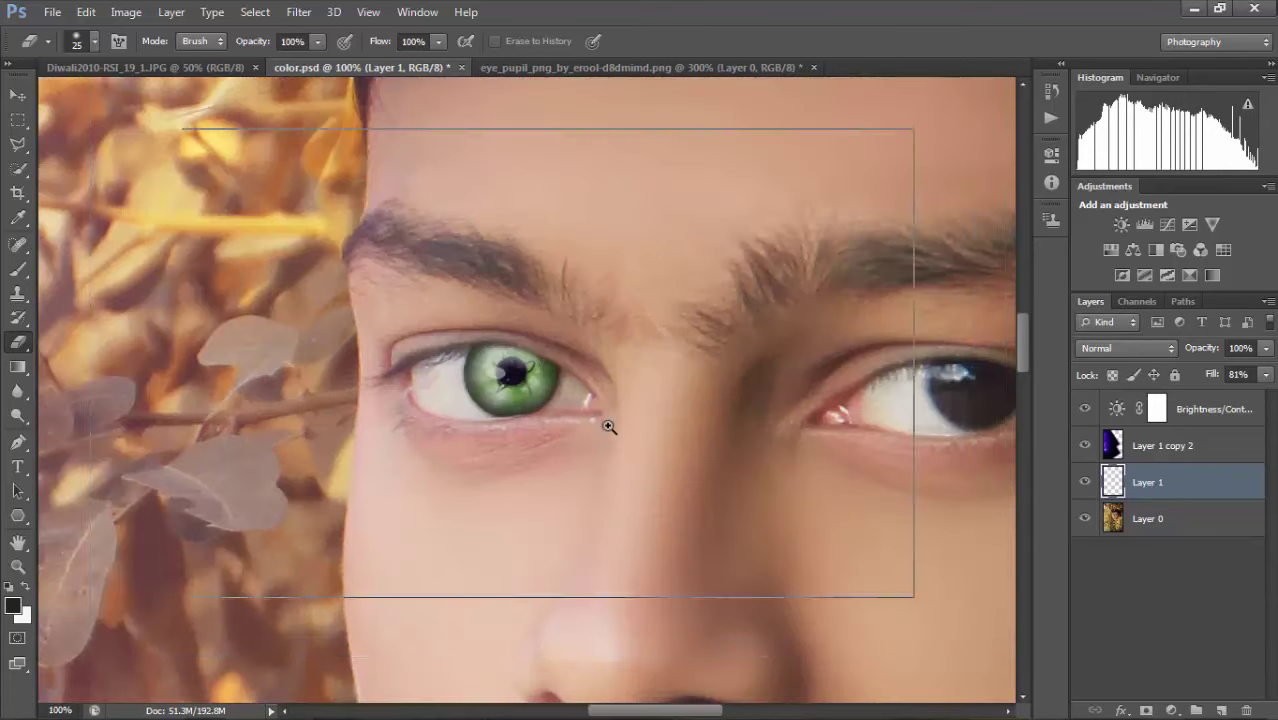
{"action": "left_click", "coordinate": [18, 97]}
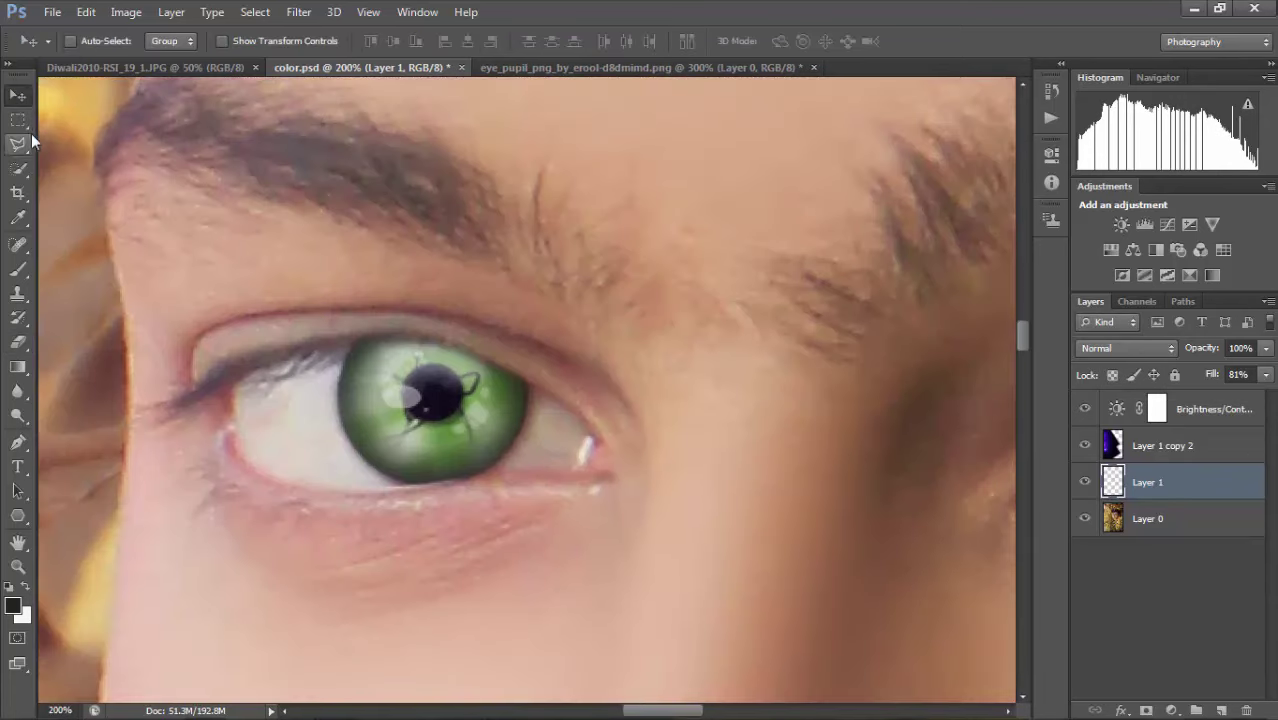
Hide Layer 1 copy 2 and duplicate the iris onto the right eye, rotated about -4.38°.
{"action": "left_click_drag", "start_coordinate": [682, 505], "coordinate": [442, 390]}
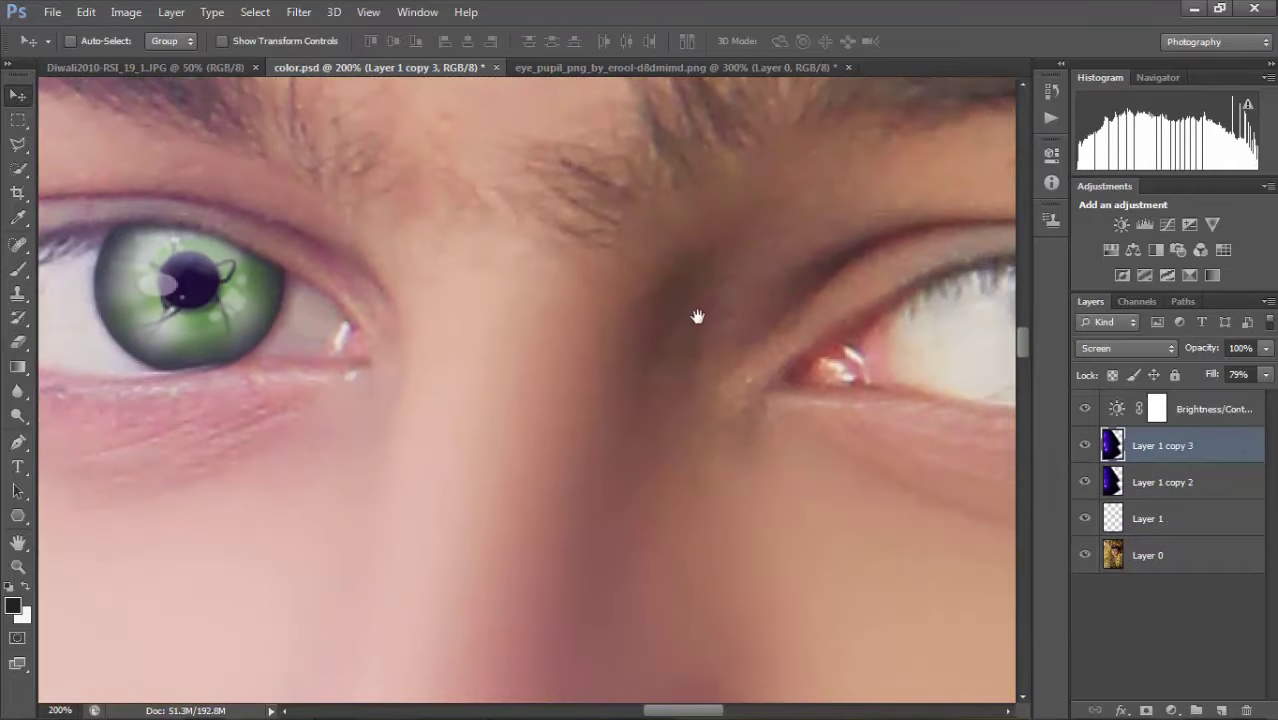
{"action": "left_click", "coordinate": [1085, 445]}
{"action": "mouse_move", "coordinate": [190, 290]}
{"action": "left_mouse_down"}
{"action": "mouse_move", "coordinate": [678, 388]}
{"action": "mouse_move", "coordinate": [685, 376]}
{"action": "left_mouse_up"}
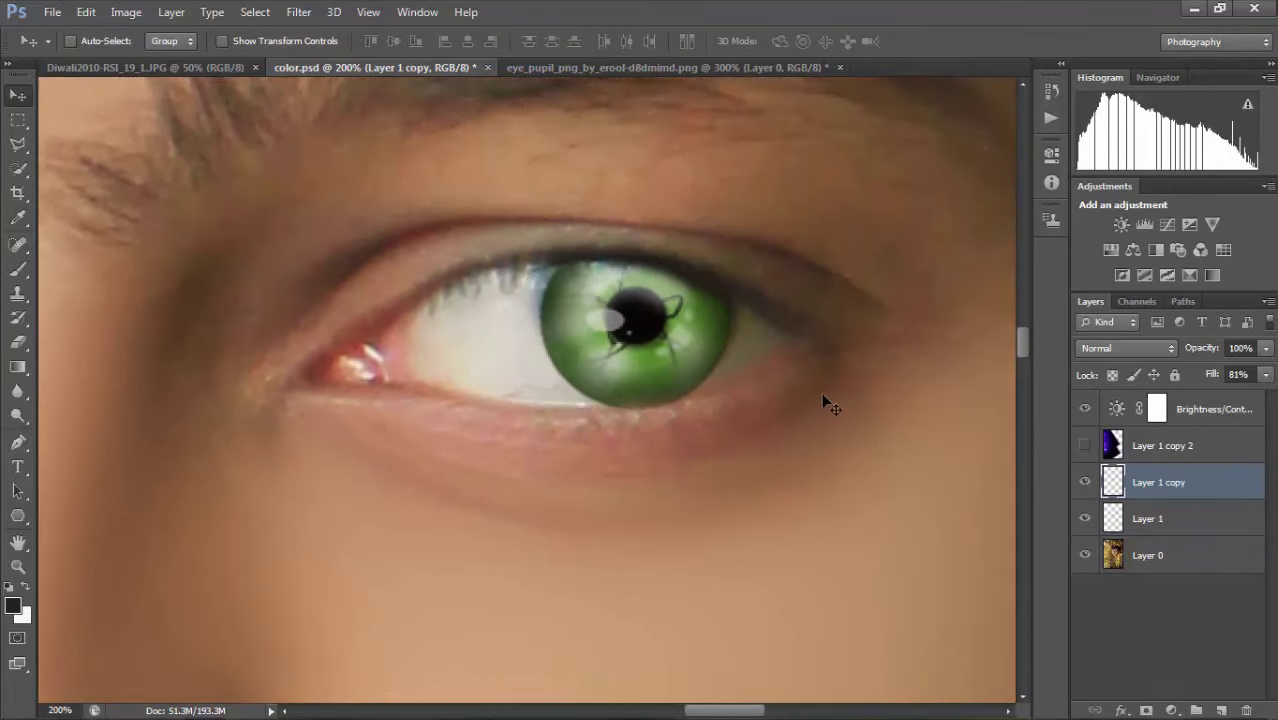
{"action": "key", "text": "ctrl+t"}
{"action": "left_click_drag", "start_coordinate": [845, 320], "coordinate": [847, 297]}
{"action": "key", "text": "Return"}
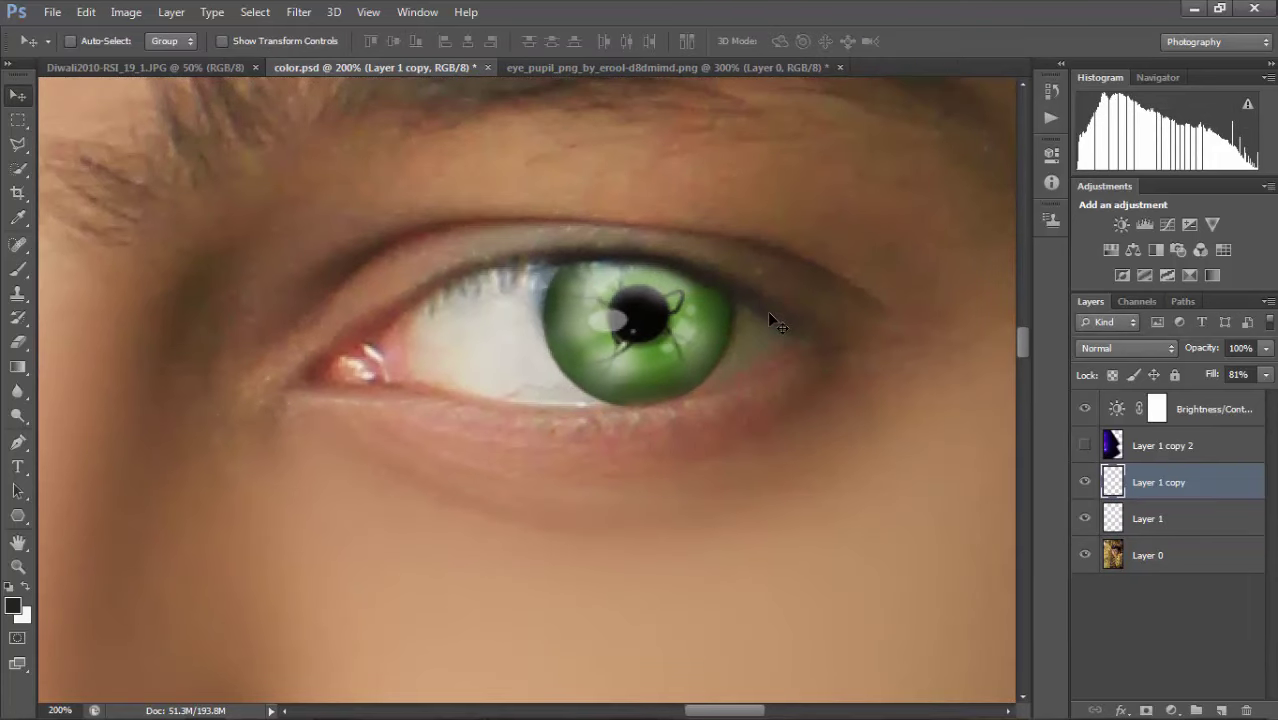
{"action": "key", "text": "ctrl+t"}
{"action": "left_click_drag", "start_coordinate": [688, 318], "coordinate": [677, 311]}
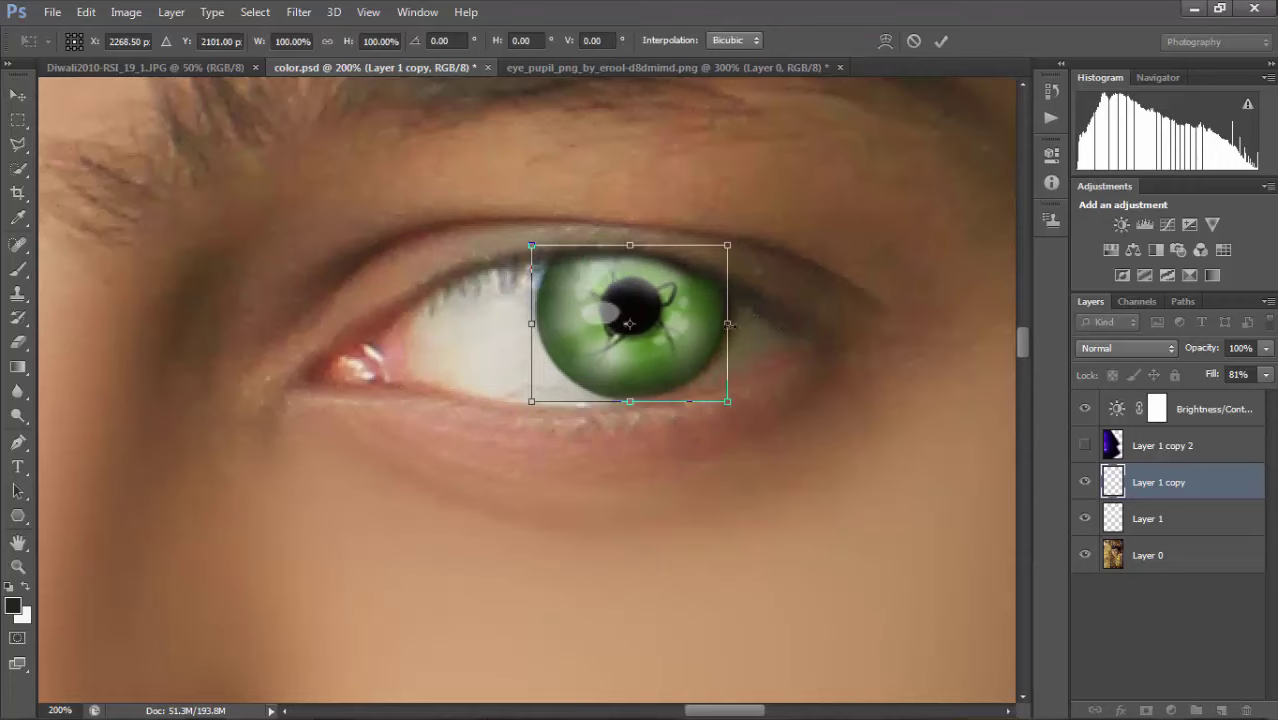
{"action": "key", "text": "Return"}
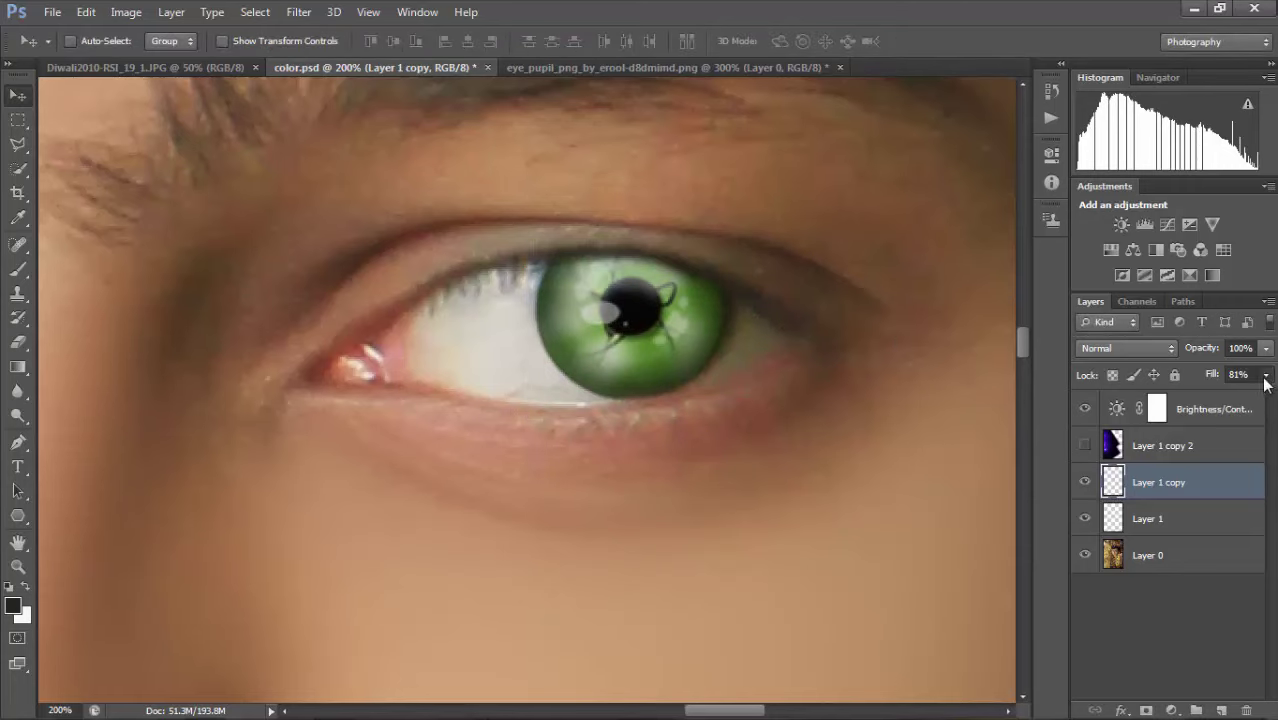
Squash the copied iris to 97.62% height, set 77% fill, and merge it into Layer 1.
{"action": "left_click_drag", "start_coordinate": [1265, 383], "coordinate": [1219, 394]}
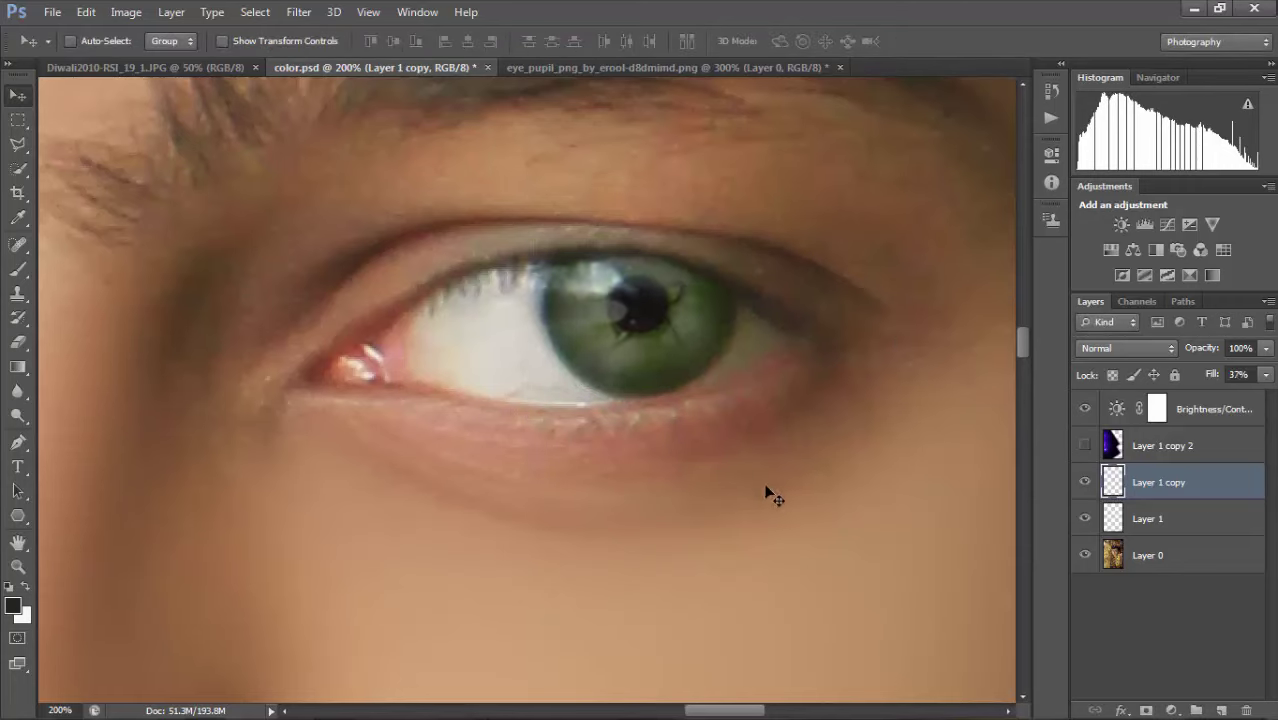
{"action": "key", "text": "ctrl+t"}
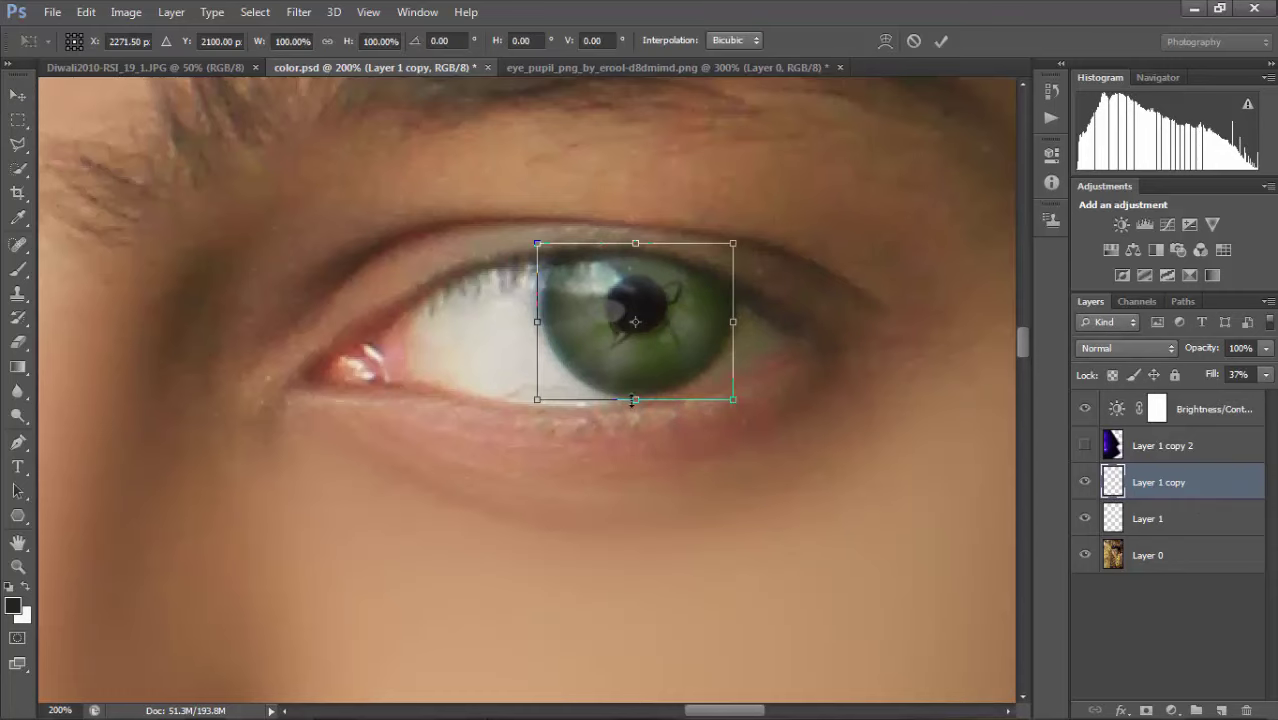
{"action": "left_click_drag", "start_coordinate": [632, 401], "coordinate": [650, 397]}
{"action": "key", "text": "Return"}
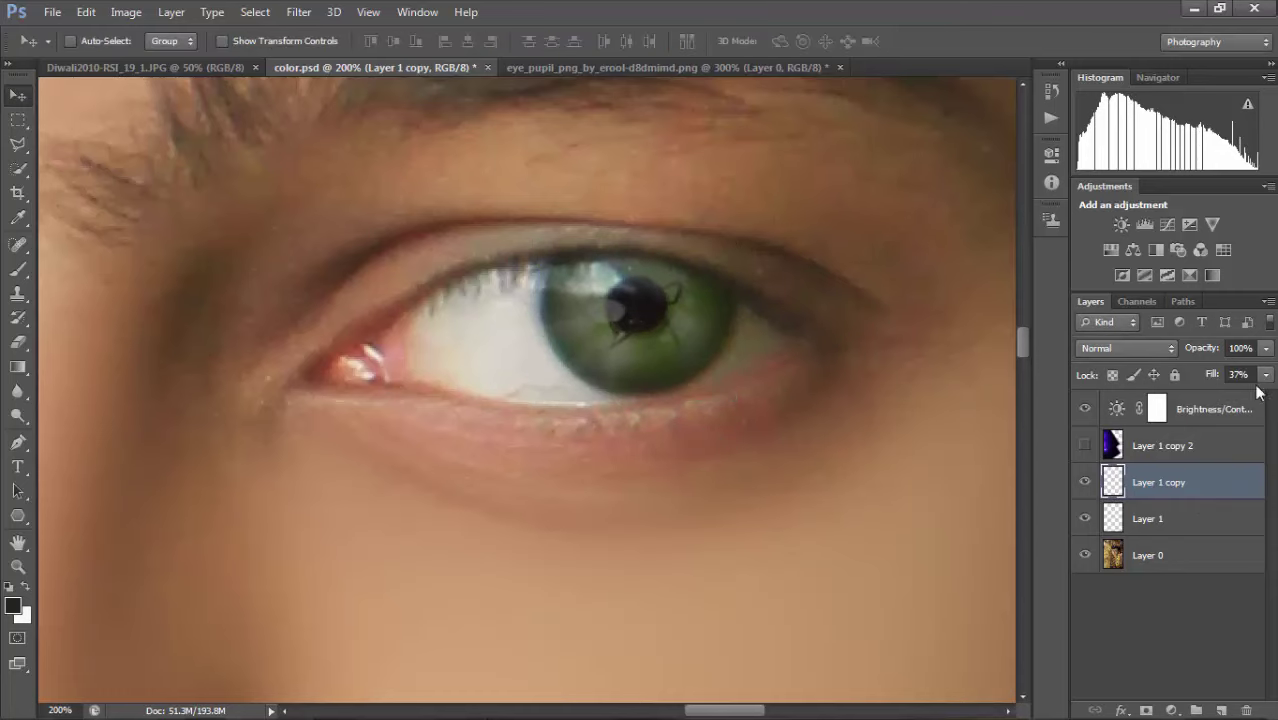
{"action": "left_click_drag", "start_coordinate": [1258, 392], "coordinate": [1262, 392]}
{"action": "key", "text": "ctrl+minus"}
{"action": "key", "text": "ctrl+minus"}
{"action": "key", "text": "ctrl+minus"}
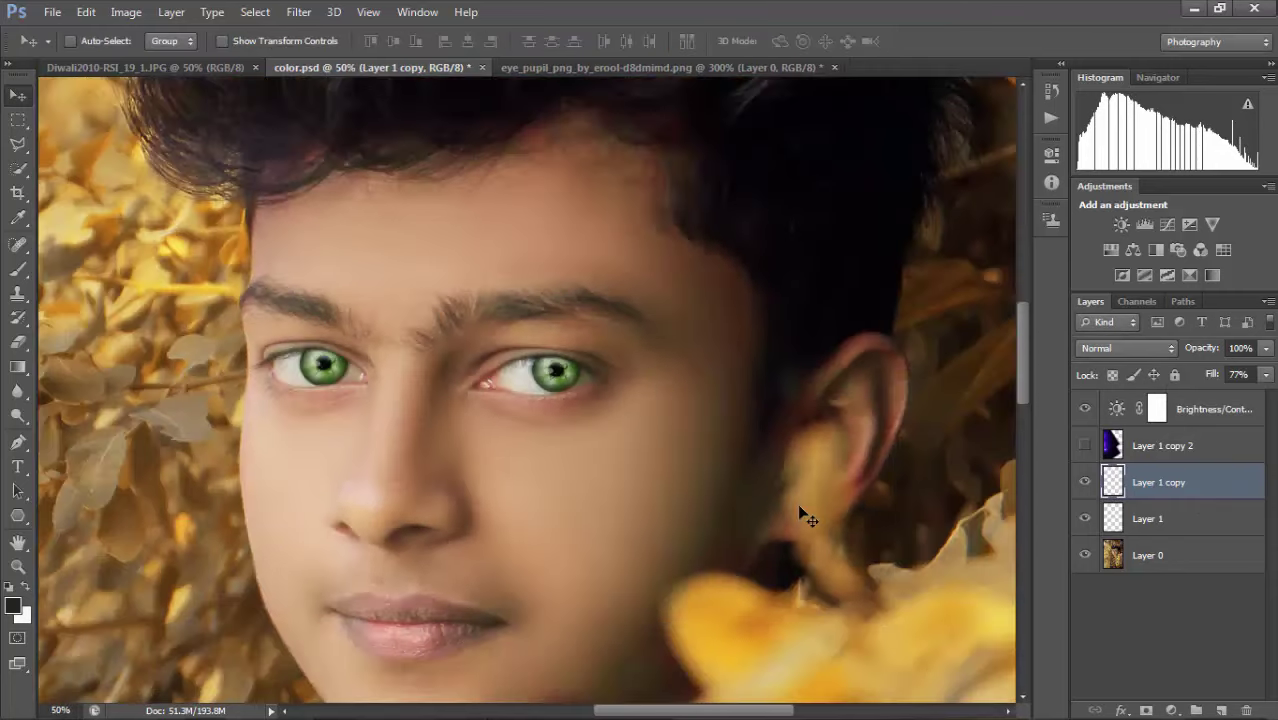
{"action": "key", "text": "ctrl+e"}
{"action": "key", "text": "ctrl+plus"}
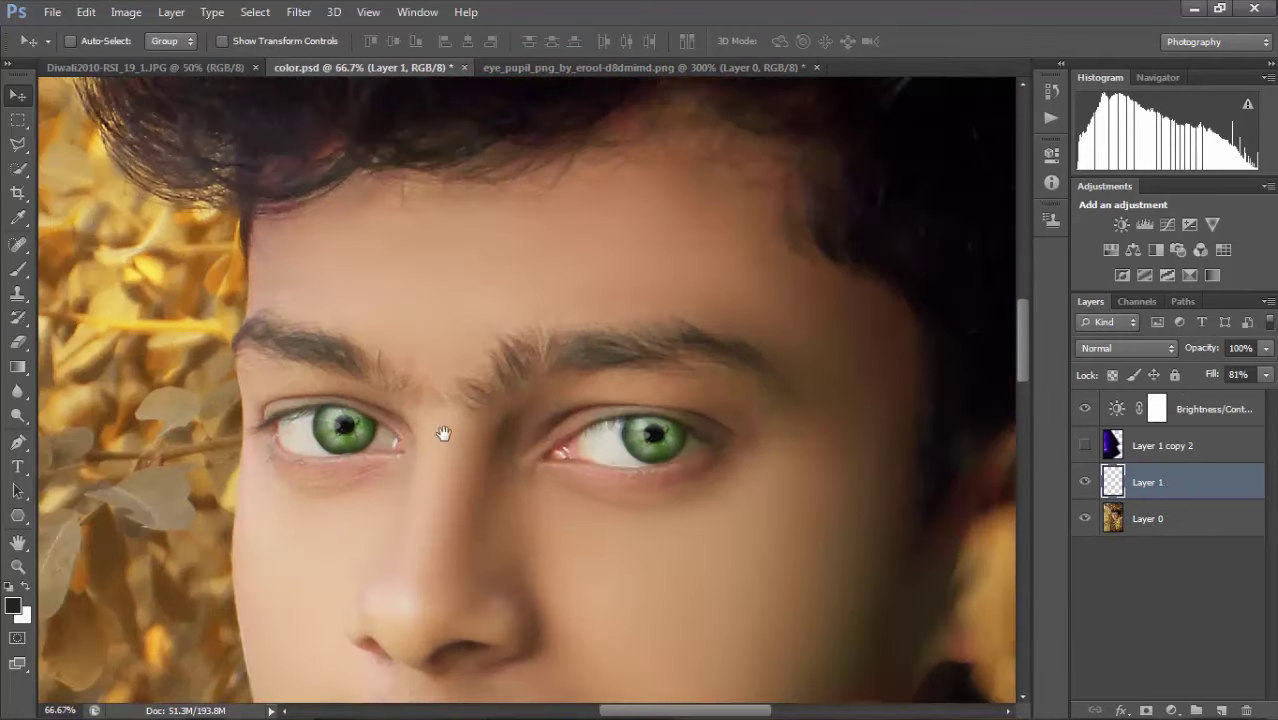
{"action": "key", "text": "ctrl+plus"}
{"action": "left_click_drag", "start_coordinate": [520, 459], "coordinate": [461, 390]}
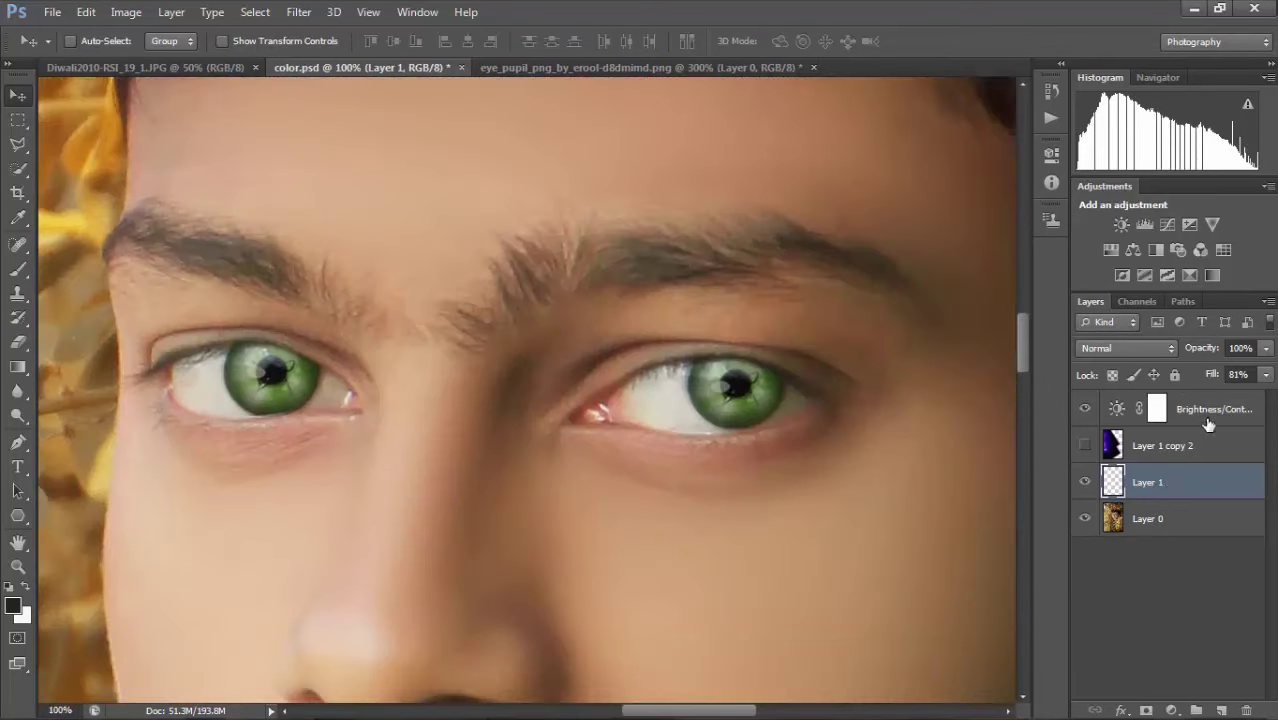
Apply Hue/Saturation to Layer 1 with Hue -36 and Saturation +43.
{"action": "key", "text": "ctrl+u"}
{"action": "key", "text": "ctrl+minus"}
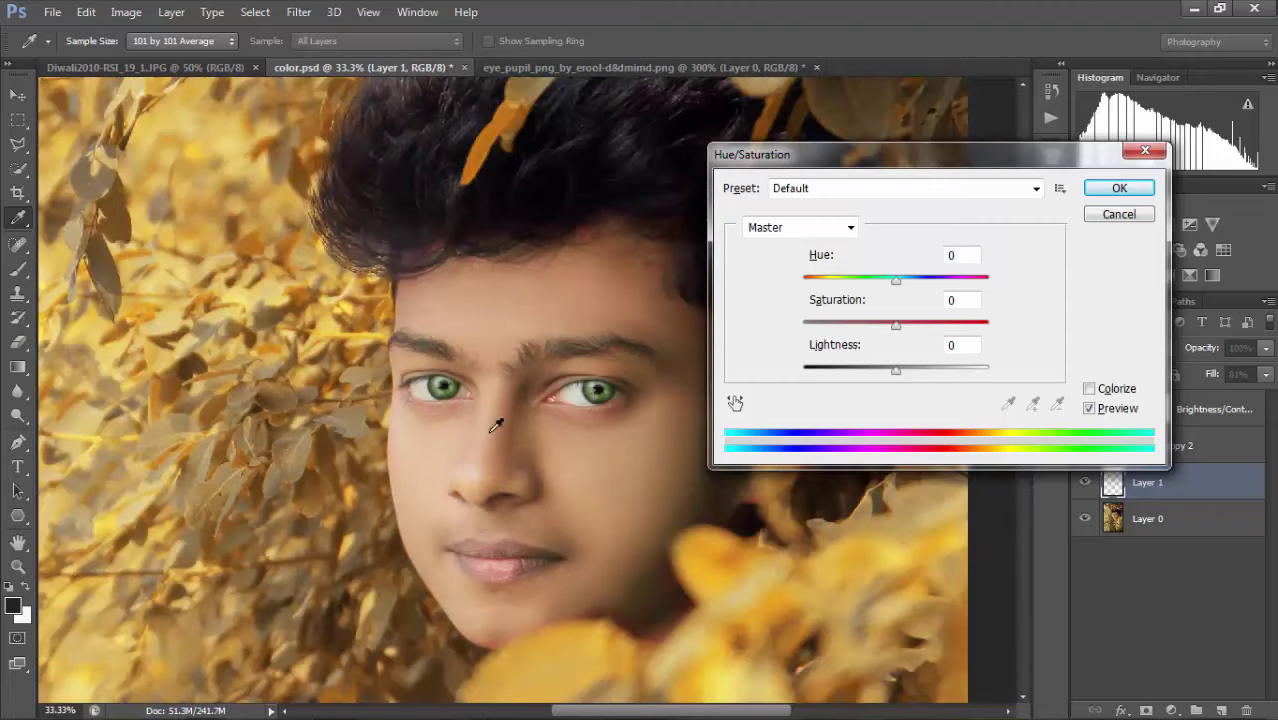
{"action": "left_click_drag", "start_coordinate": [892, 285], "coordinate": [845, 304]}
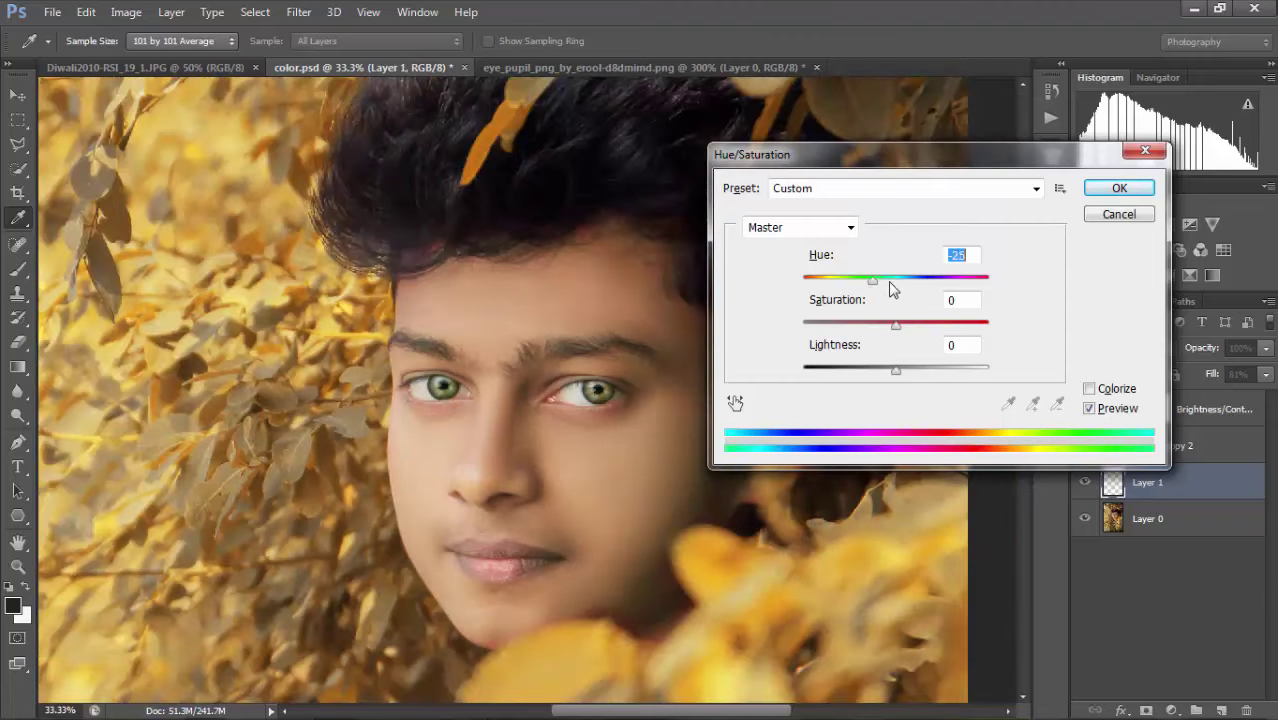
{"action": "key", "text": "Down"}
{"action": "key", "text": "Down"}
{"action": "key", "text": "Down"}
{"action": "key", "text": "Down"}
{"action": "key", "text": "Down"}
{"action": "key", "text": "Down"}
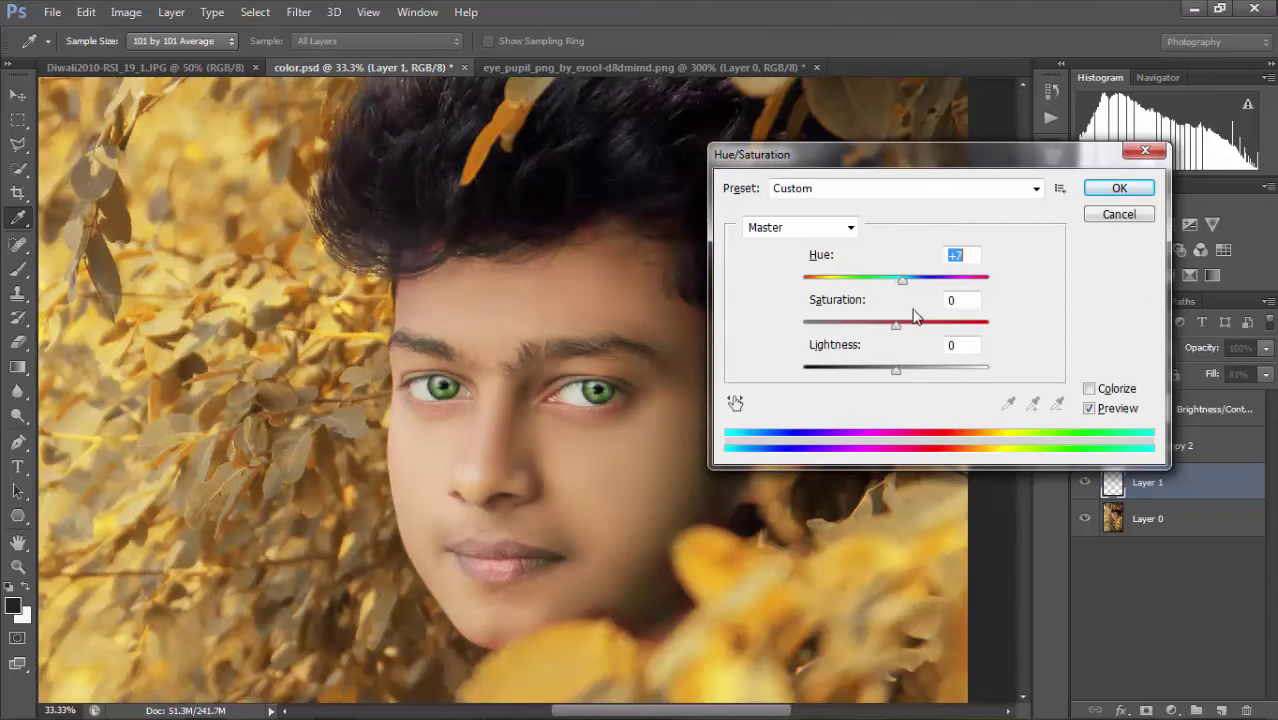
{"action": "key", "text": "Down"}
{"action": "key", "text": "Down"}
{"action": "key", "text": "Down"}
{"action": "left_click_drag", "start_coordinate": [852, 287], "coordinate": [864, 289]}
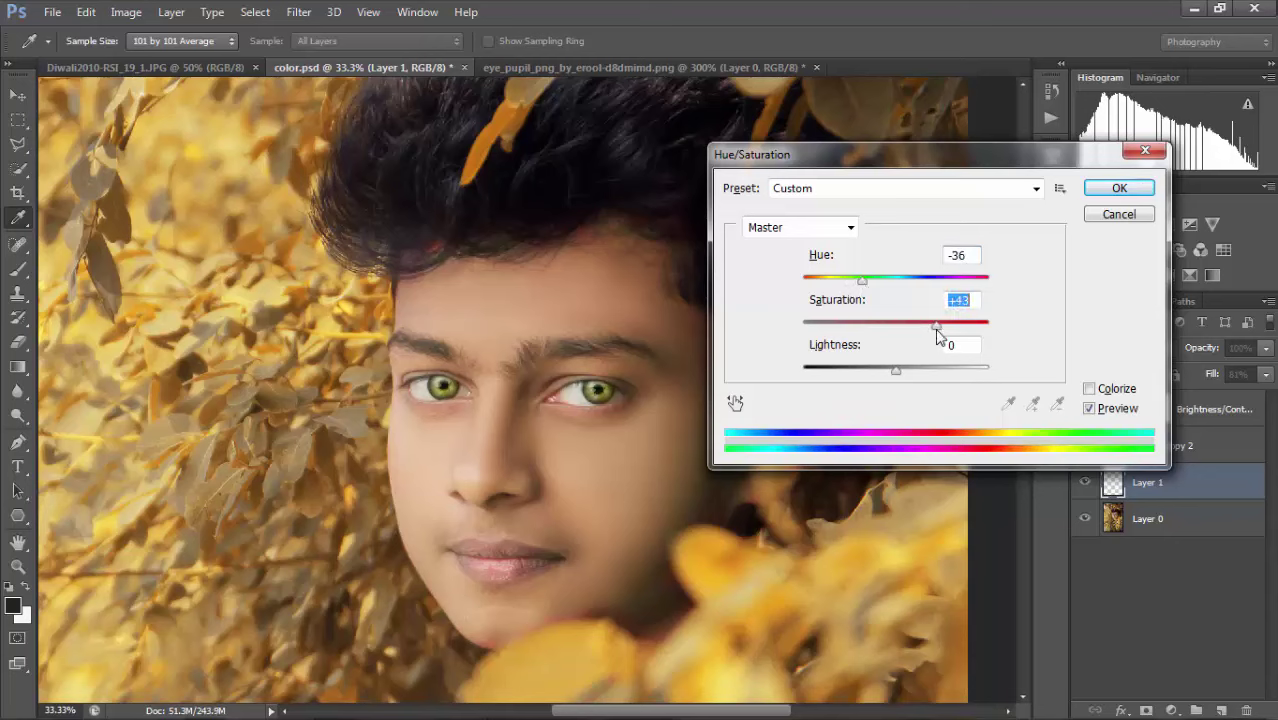
{"action": "left_click", "coordinate": [1119, 188]}
{"action": "key", "text": "v"}
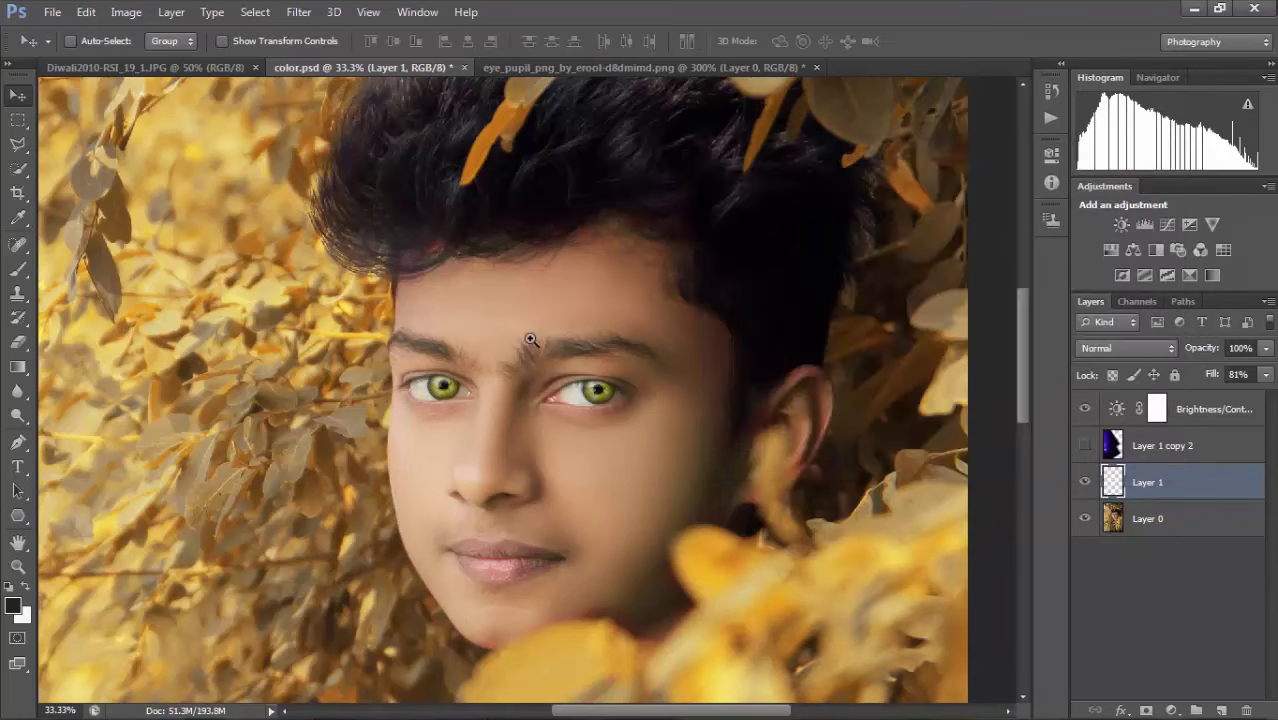
{"action": "scroll", "coordinate": [262, 220], "scroll_direction": "up", "scroll_amount": 2}
Open Selective Color on the iris layer and raise the Blacks range's black to +38.
{"action": "left_click", "coordinate": [126, 12]}
{"action": "mouse_move", "coordinate": [154, 59]}
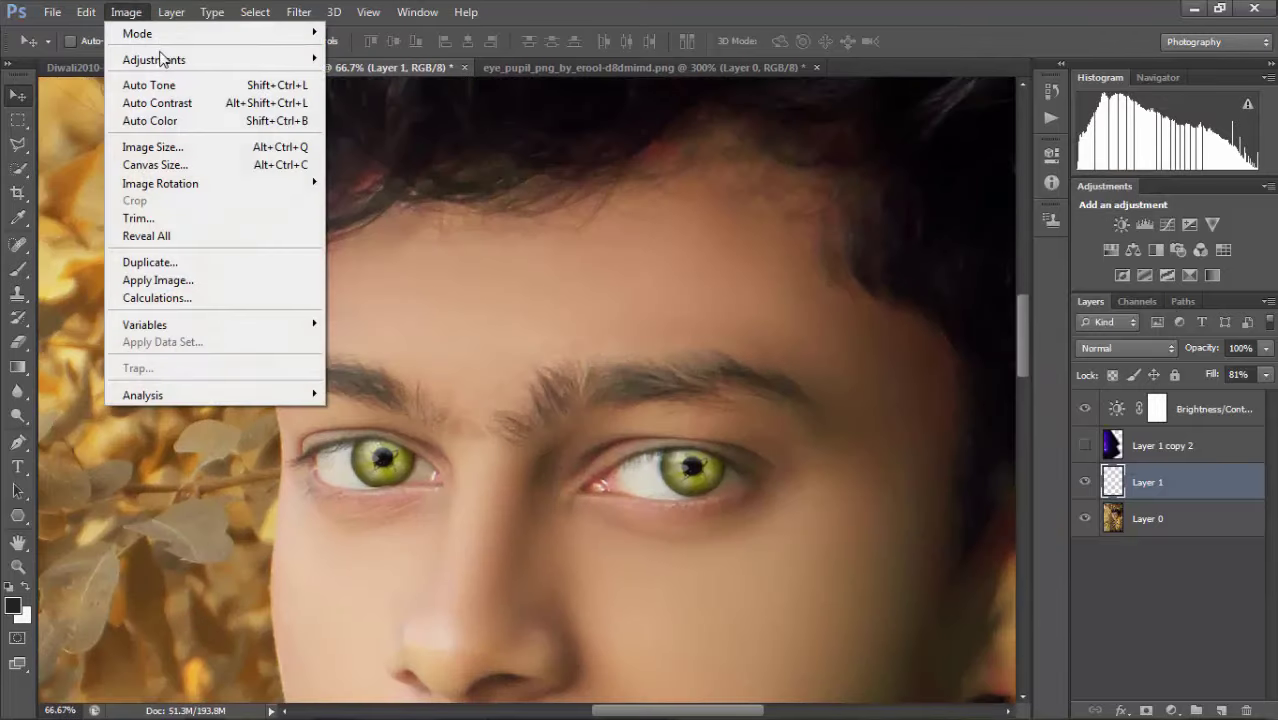
{"action": "left_click", "coordinate": [407, 343]}
{"action": "left_click", "coordinate": [1090, 107]}
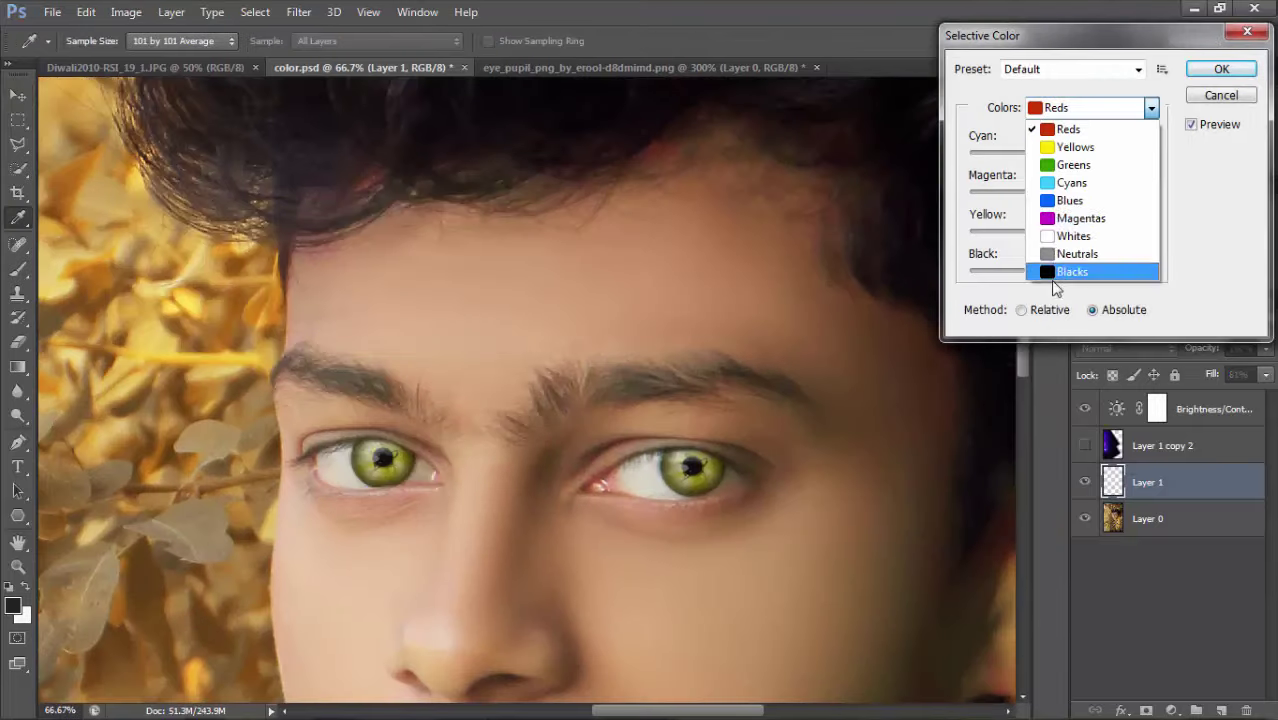
{"action": "left_click", "coordinate": [1068, 112]}
{"action": "left_click", "coordinate": [1068, 270]}
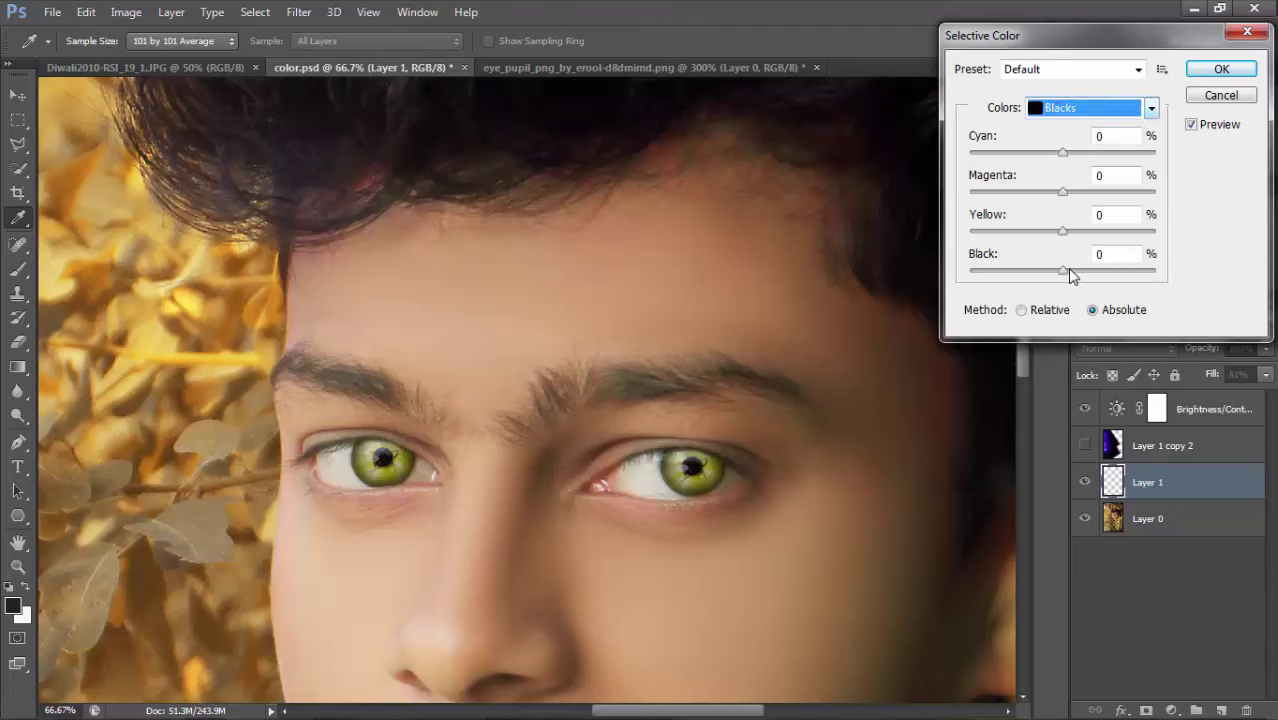
{"action": "left_click_drag", "start_coordinate": [1064, 270], "coordinate": [1099, 272]}
Adjust black in the Yellows to +43 and lower black in the Whites to −100.
{"action": "left_click", "coordinate": [1063, 112]}
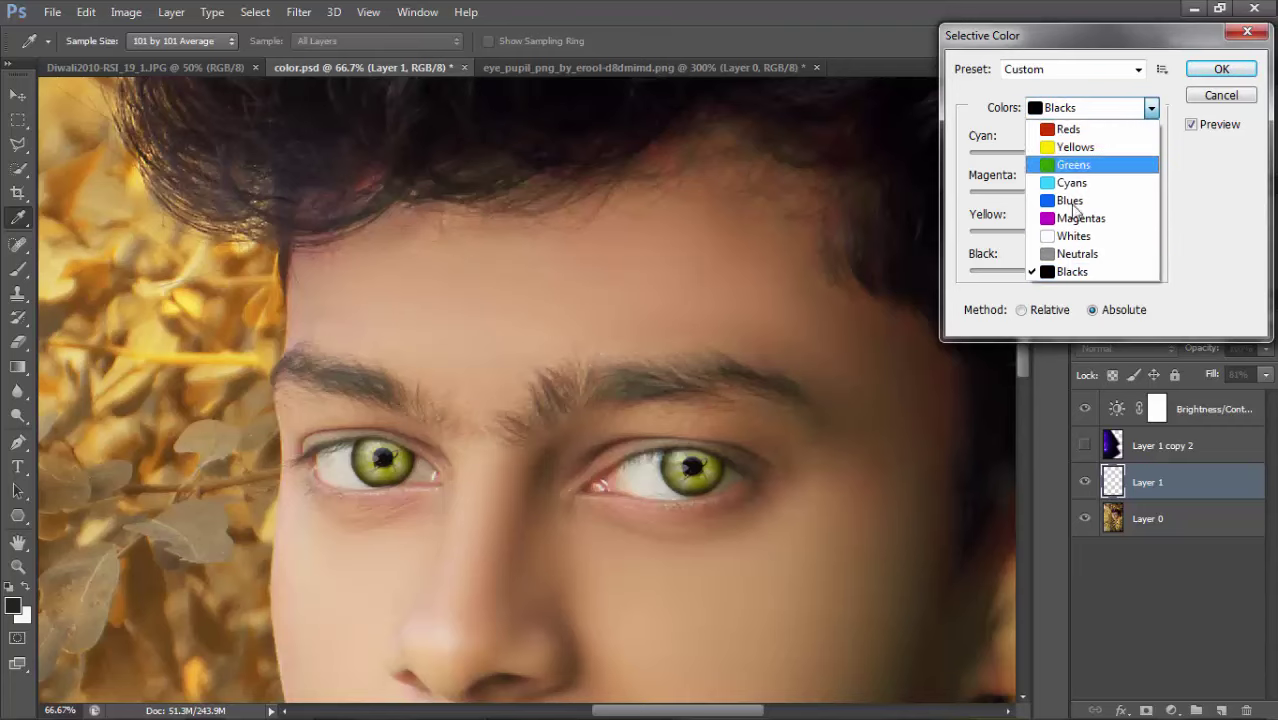
{"action": "left_click", "coordinate": [1068, 142]}
{"action": "left_click_drag", "start_coordinate": [1064, 272], "coordinate": [1048, 272]}
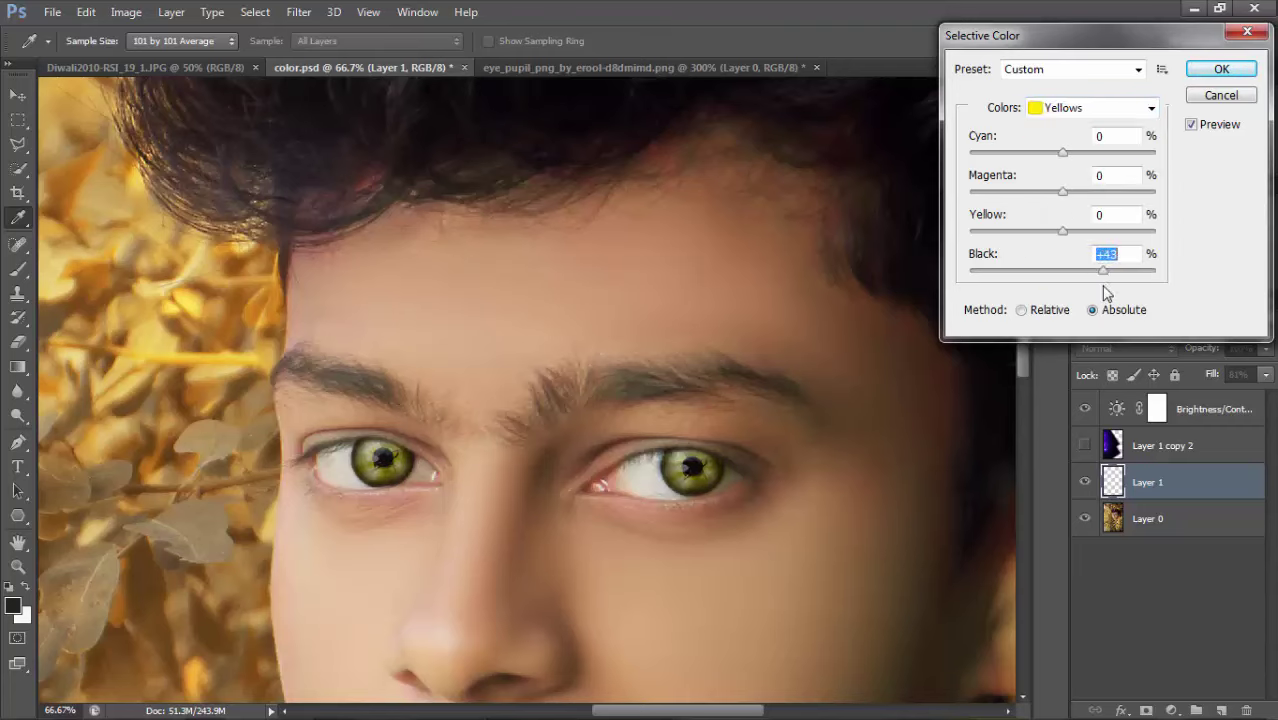
{"action": "left_click", "coordinate": [1058, 112]}
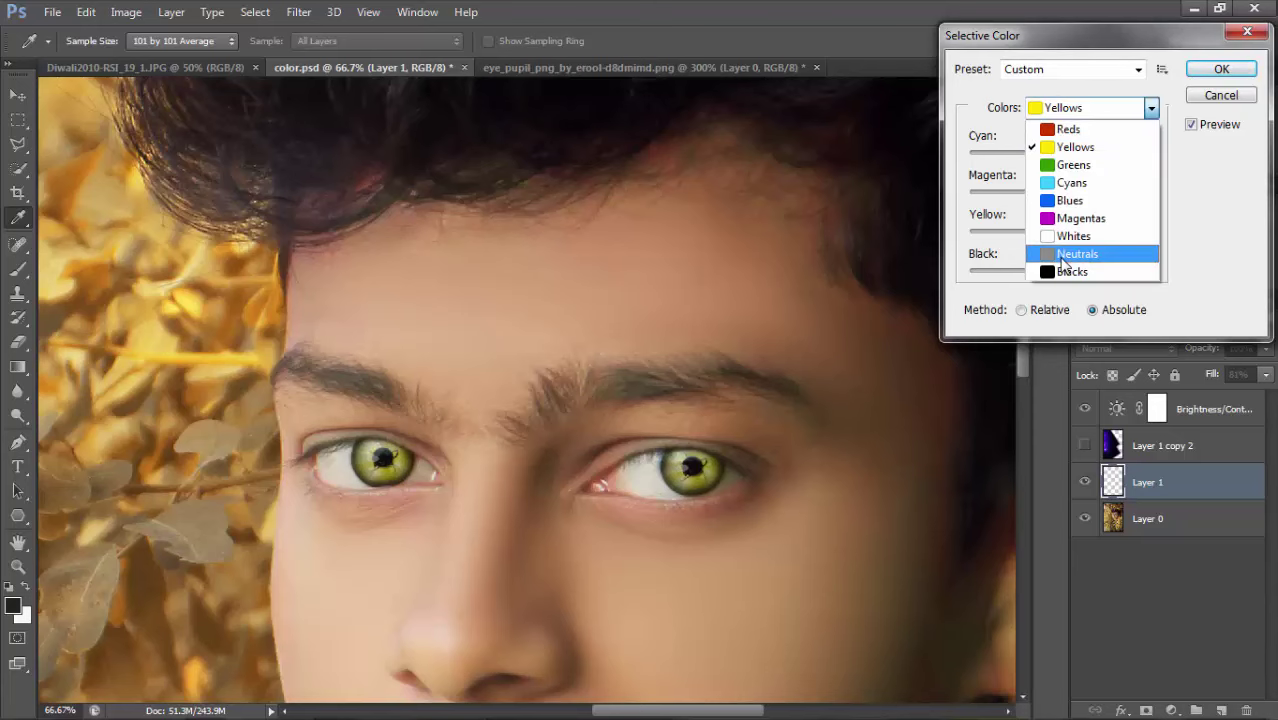
{"action": "left_click", "coordinate": [1060, 232]}
{"action": "left_click_drag", "start_coordinate": [1062, 271], "coordinate": [991, 272]}
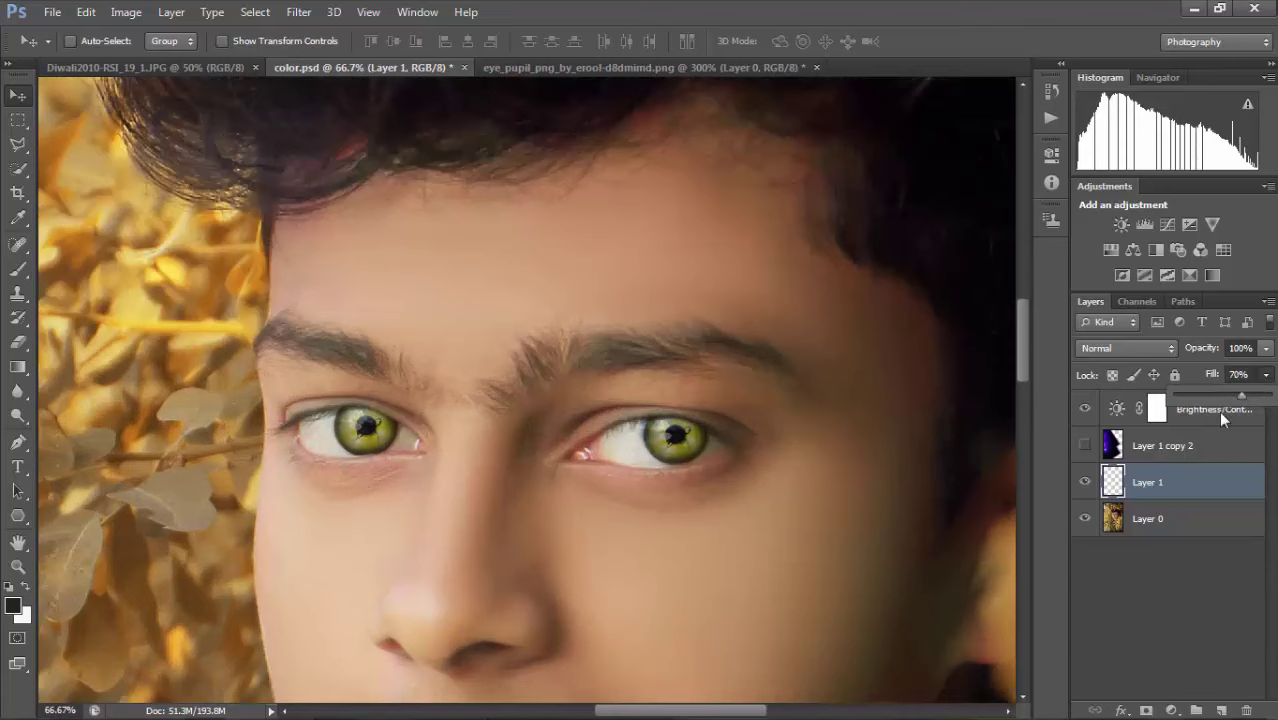
Blur the hard edges of both pasted irises at 100% strength while zoomed in.
{"action": "scroll", "coordinate": [333, 453], "scroll_direction": "up", "scroll_amount": 1}
{"action": "scroll", "coordinate": [333, 453], "scroll_direction": "up", "scroll_amount": 1}
{"action": "scroll", "coordinate": [333, 453], "scroll_direction": "up", "scroll_amount": 1}
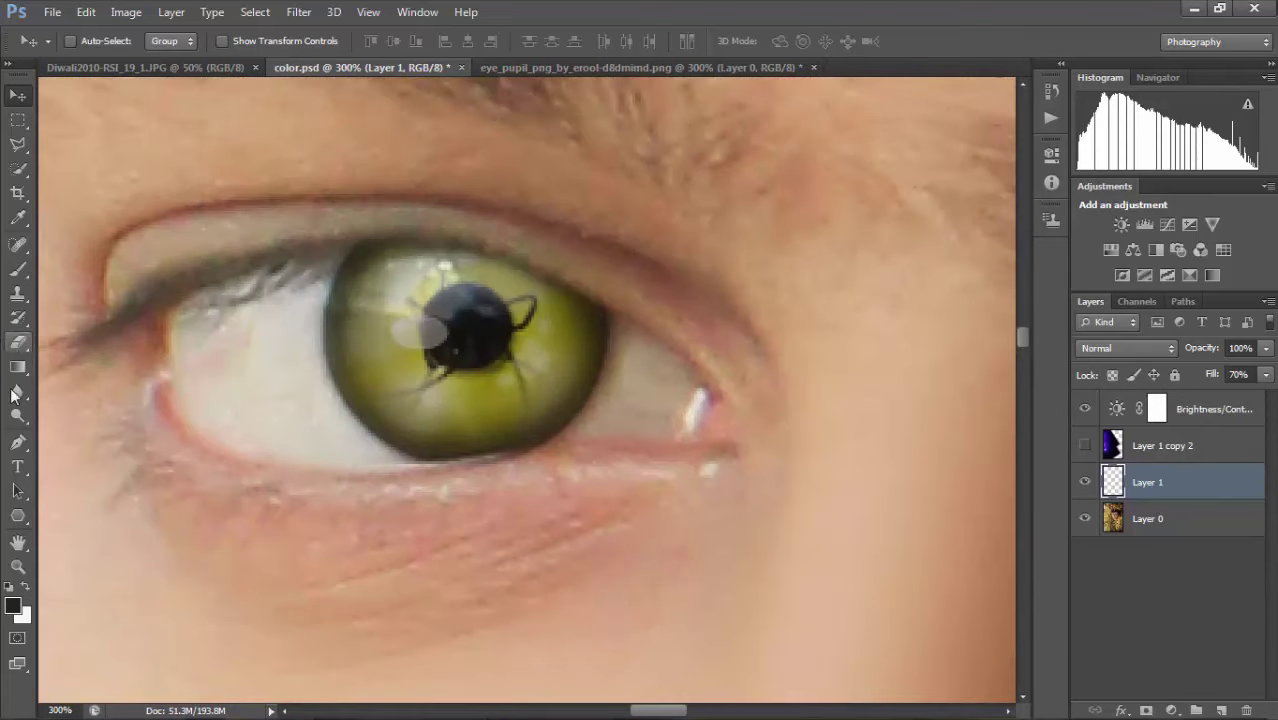
{"action": "left_click", "coordinate": [18, 366]}
{"action": "left_click", "coordinate": [18, 391]}
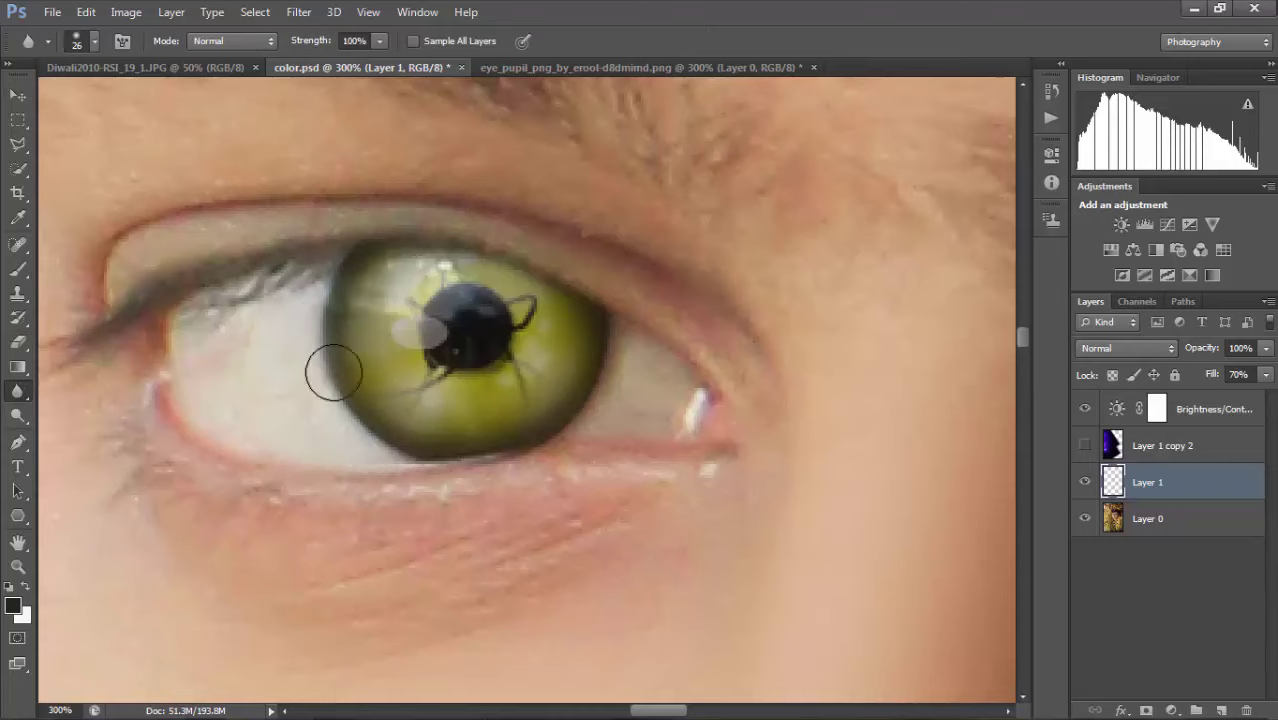
{"action": "scroll", "coordinate": [419, 354], "scroll_direction": "right", "scroll_amount": 5}
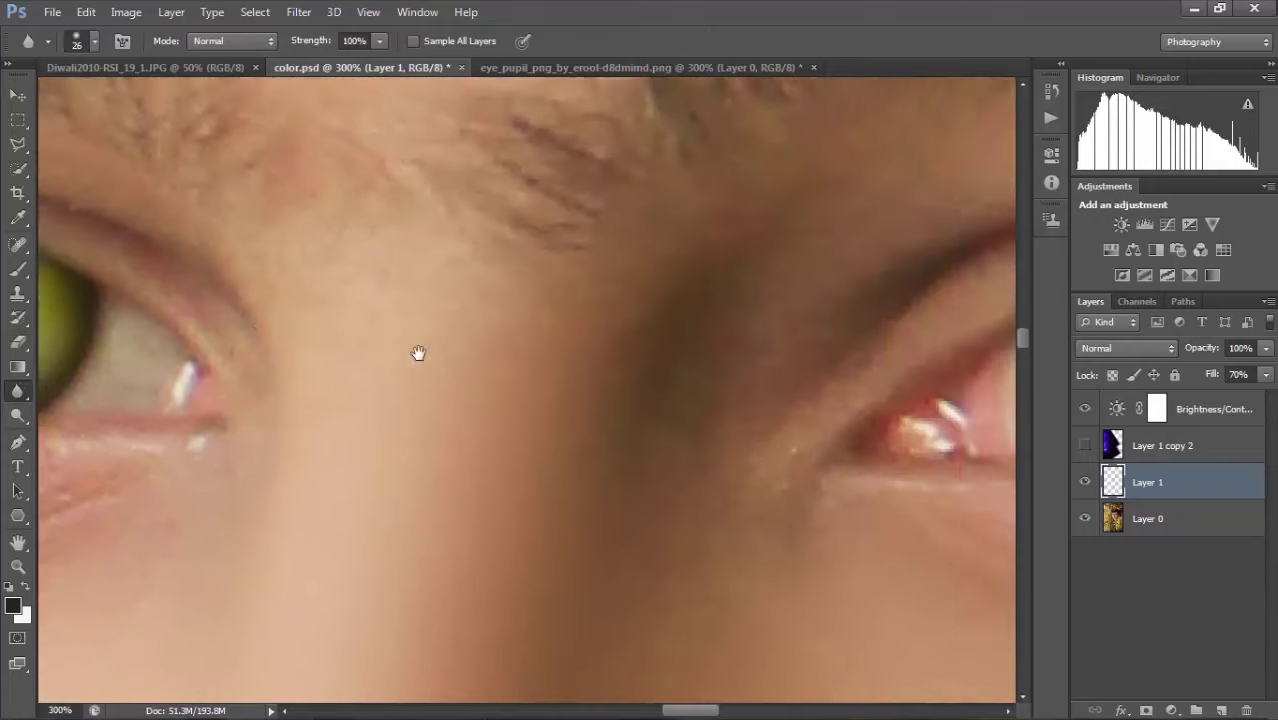
{"action": "scroll", "coordinate": [400, 380], "scroll_direction": "left", "scroll_amount": 4}
{"action": "scroll", "coordinate": [626, 384], "scroll_direction": "right", "scroll_amount": 8}
{"action": "left_click_drag", "start_coordinate": [626, 384], "coordinate": [301, 314]}
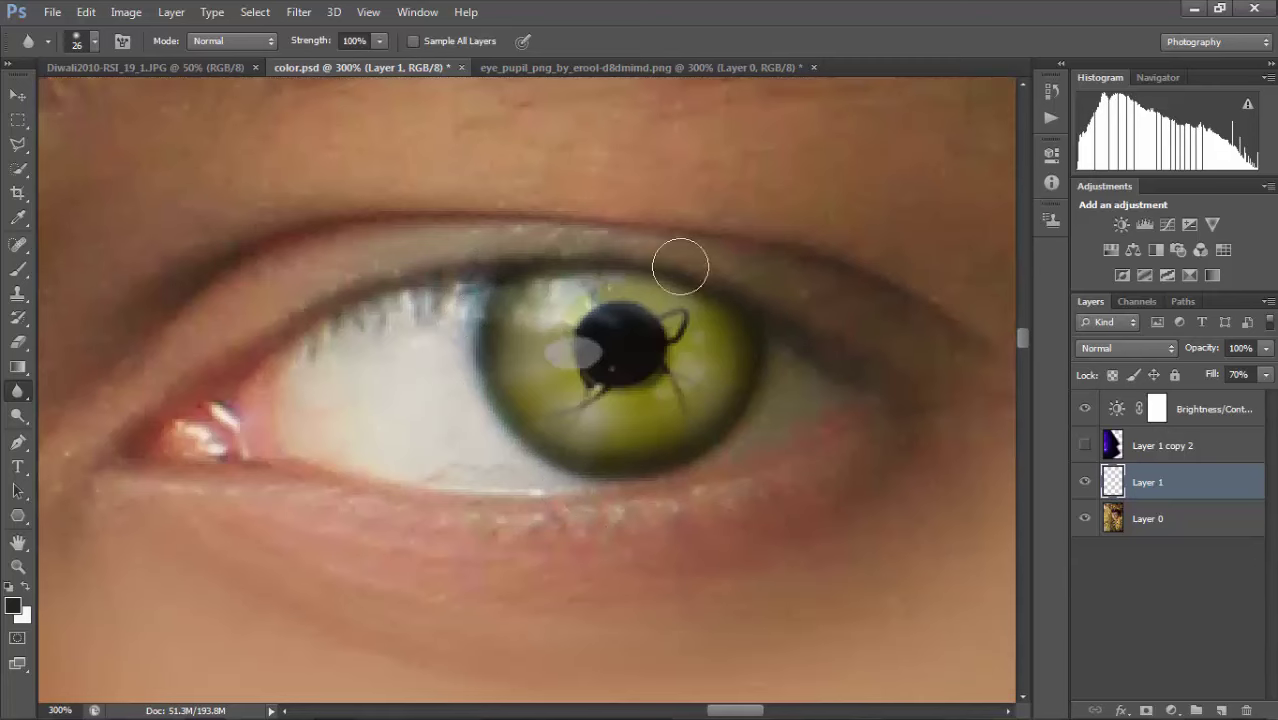
{"action": "key", "text": "ctrl+minus"}
{"action": "key", "text": "ctrl+minus"}
{"action": "key", "text": "ctrl+minus"}
{"action": "key", "text": "ctrl+minus"}
{"action": "key", "text": "ctrl+minus"}
{"action": "key", "text": "ctrl+minus"}
{"action": "key", "text": "ctrl+minus"}
{"action": "key", "text": "ctrl+minus"}
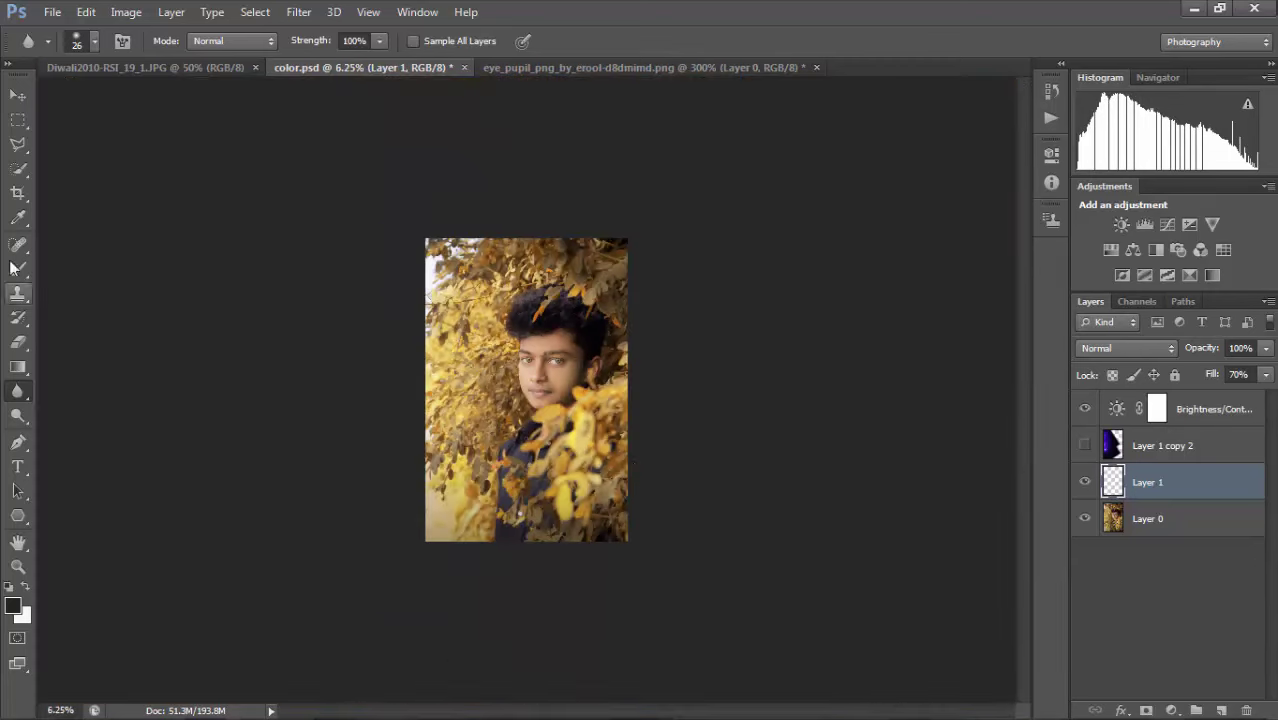
Show the purple flare layer and hide the recolored eye layer to compare.
{"action": "left_click", "coordinate": [570, 418]}
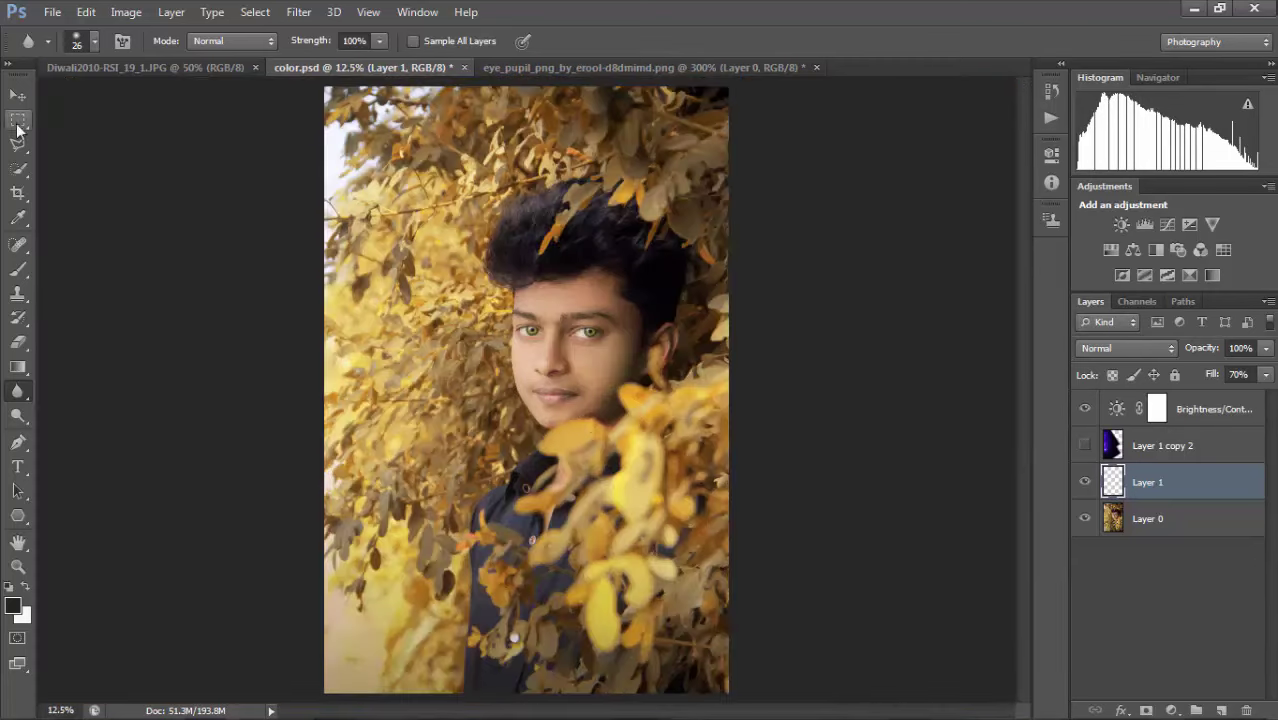
{"action": "left_click", "coordinate": [18, 95]}
{"action": "left_click", "coordinate": [1085, 445]}
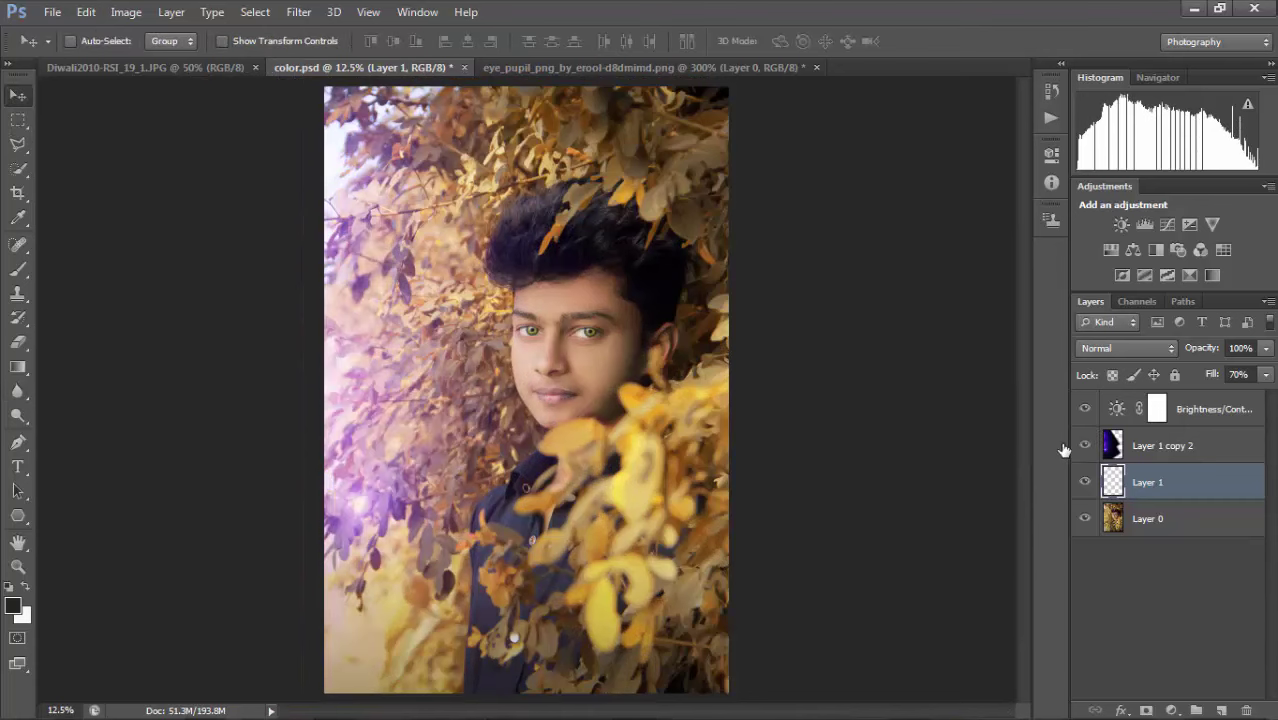
{"action": "key", "text": "ctrl+minus"}
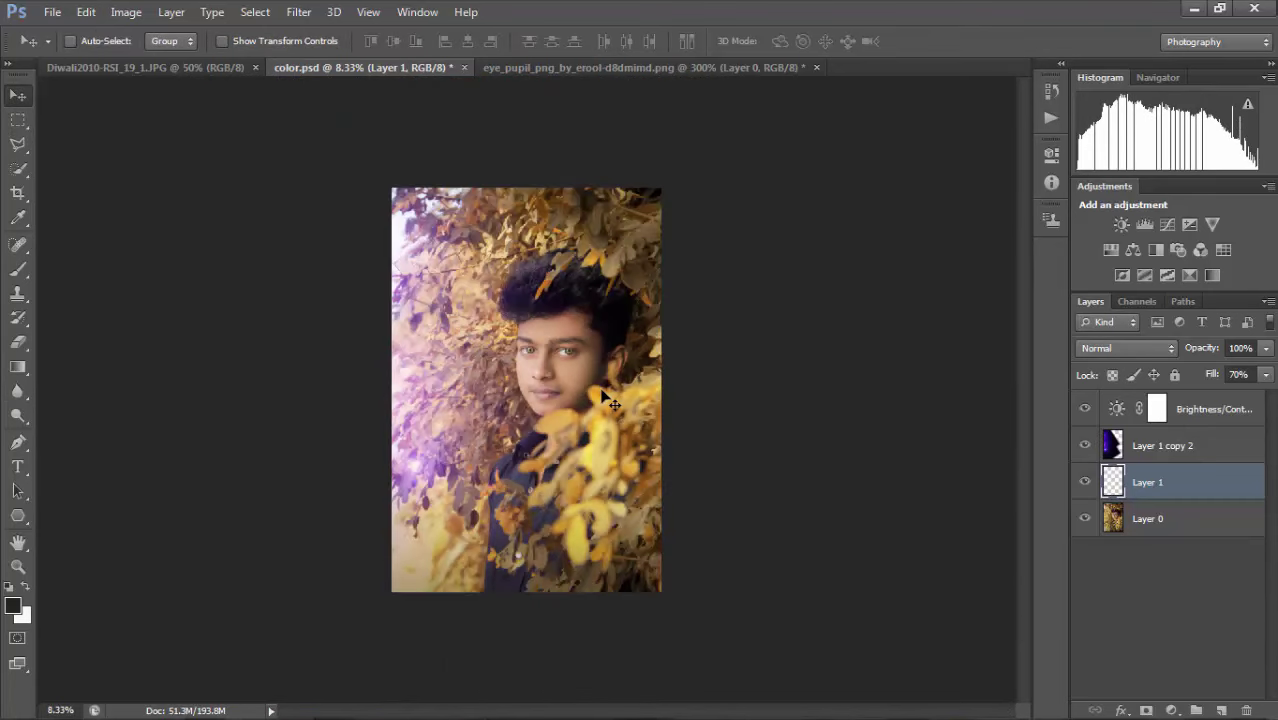
{"action": "key", "text": "ctrl+plus"}
{"action": "left_click", "coordinate": [1084, 483]}
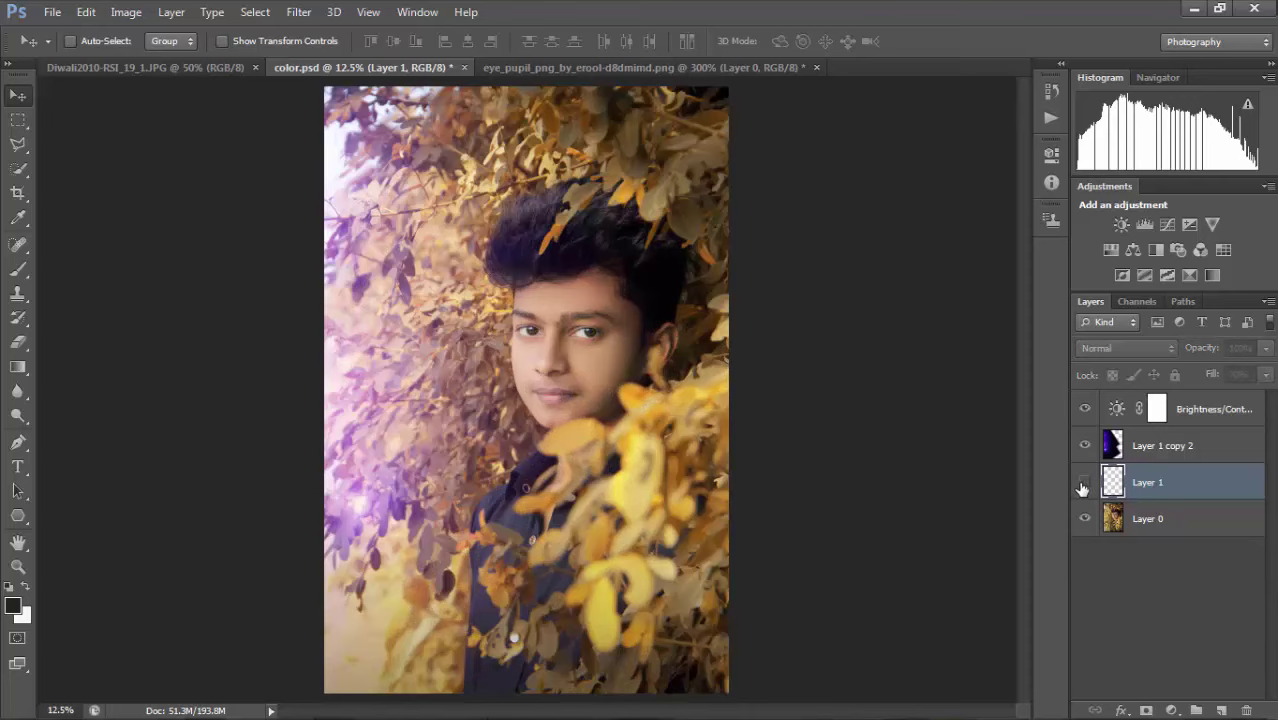
{"action": "left_click", "coordinate": [590, 319], "text": "ctrl"}
Restore Layer 0 and Layer 1, leave the purple flare hidden, and make Layer 0 active.
{"action": "left_click", "coordinate": [1085, 519]}
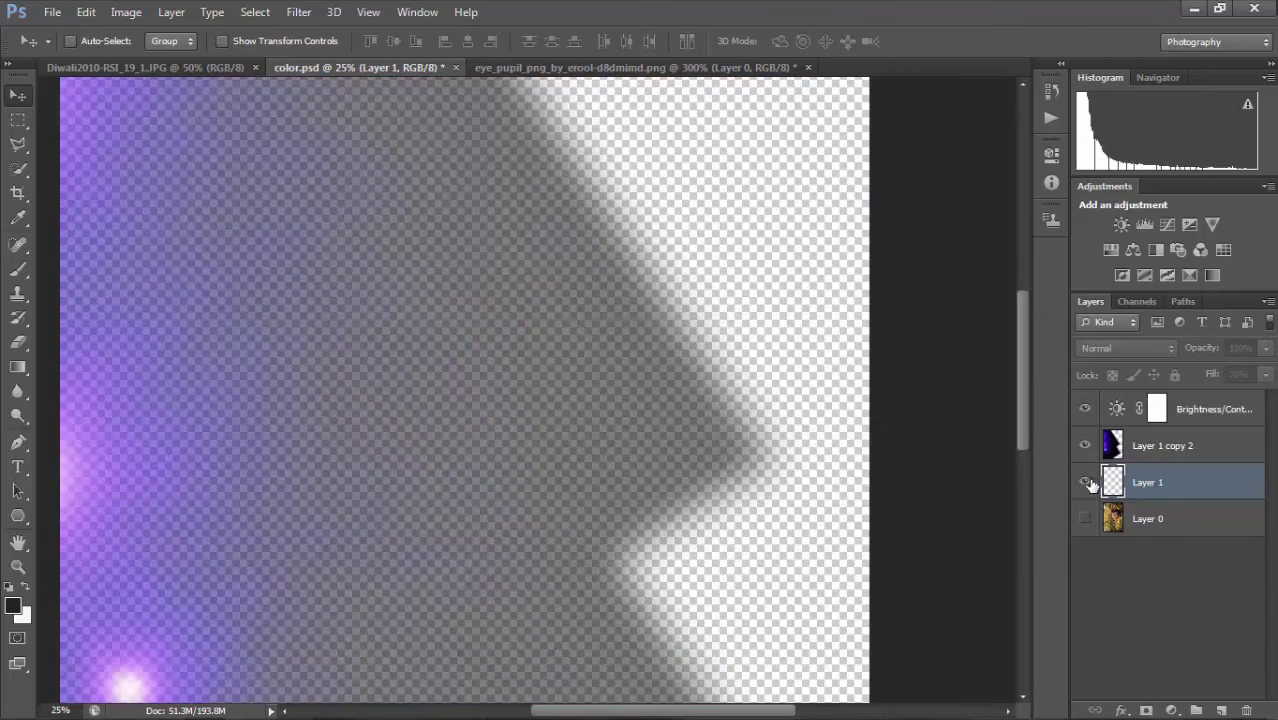
{"action": "left_click", "coordinate": [1084, 482]}
{"action": "left_click", "coordinate": [1084, 445]}
{"action": "left_click", "coordinate": [1085, 519]}
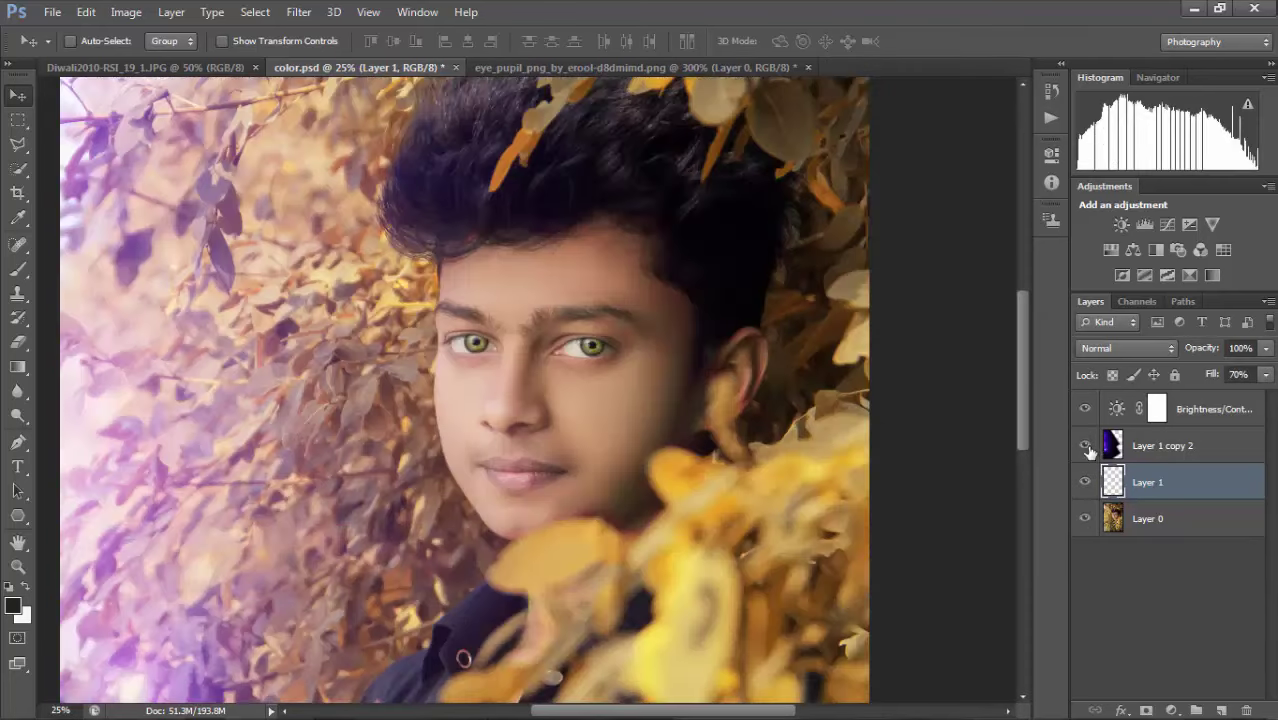
{"action": "left_click", "coordinate": [1085, 445]}
{"action": "left_click", "coordinate": [600, 357], "text": "ctrl"}
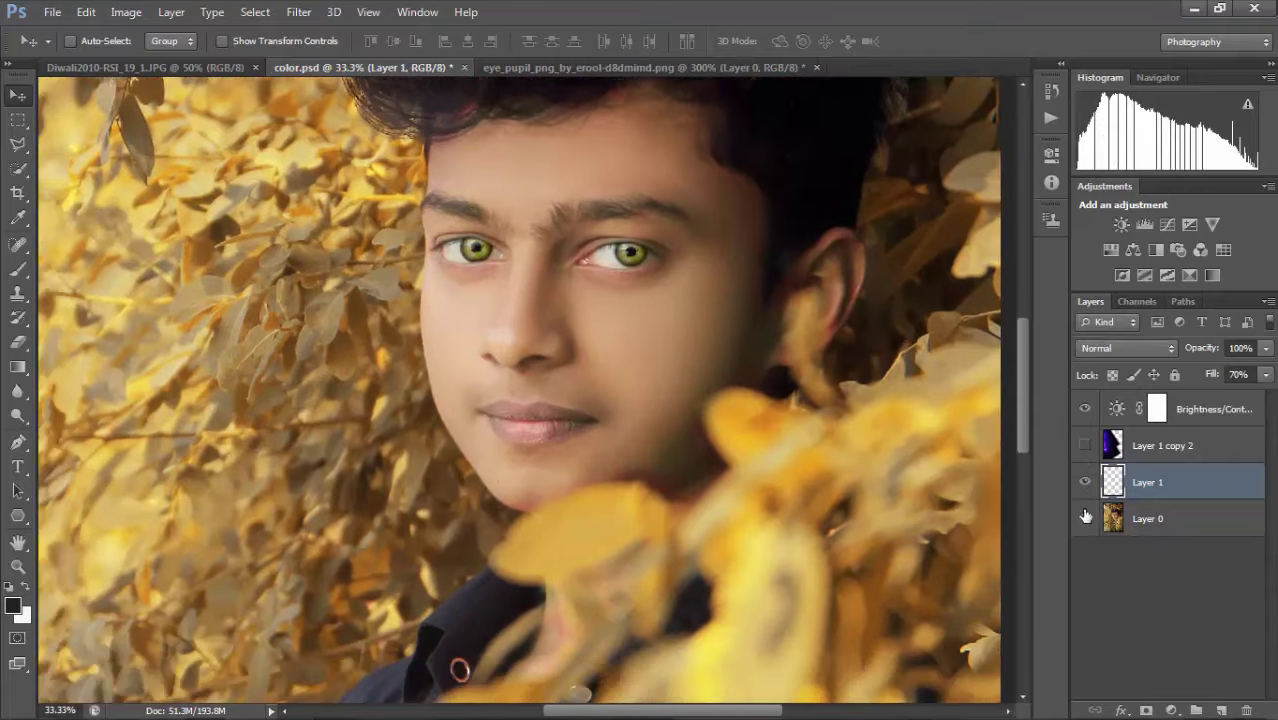
{"action": "left_click", "coordinate": [1148, 520]}
{"action": "left_click", "coordinate": [141, 14]}
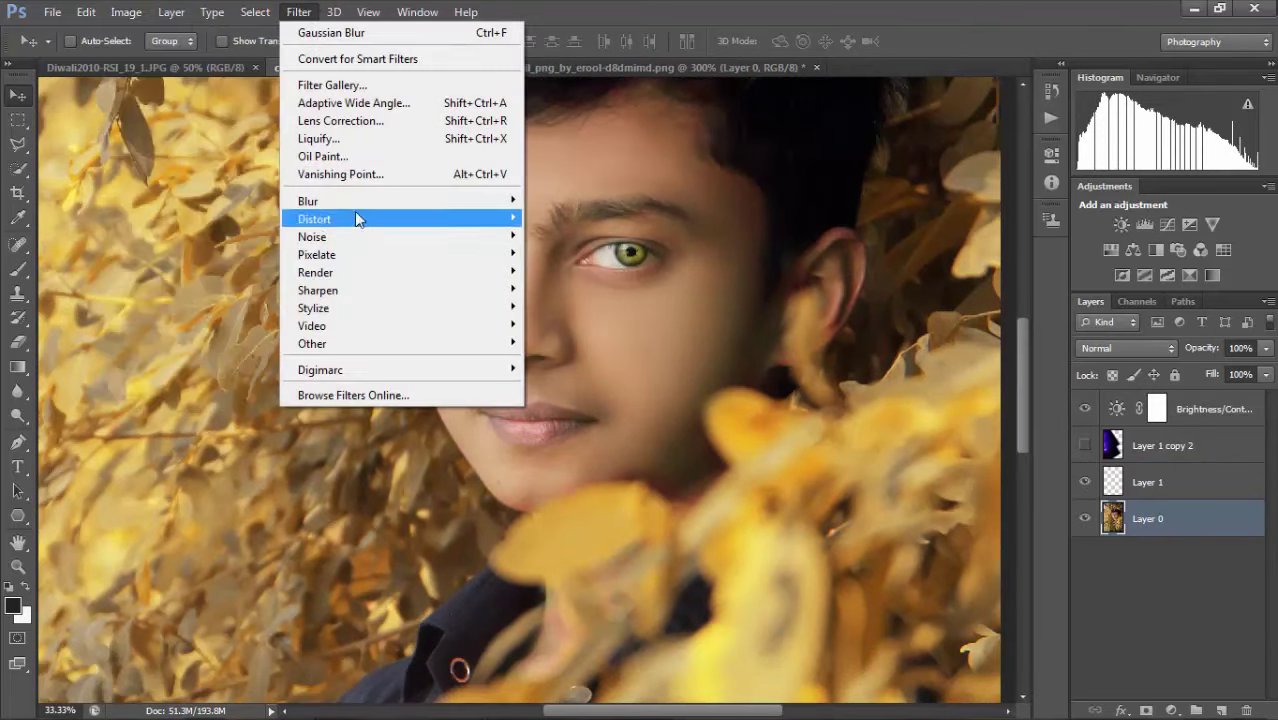
Sharpen Layer 0 with Unsharp Mask (Radius 7.3, Threshold 179) and show the purple flare again.
{"action": "mouse_move", "coordinate": [318, 290]}
{"action": "left_click", "coordinate": [594, 361]}
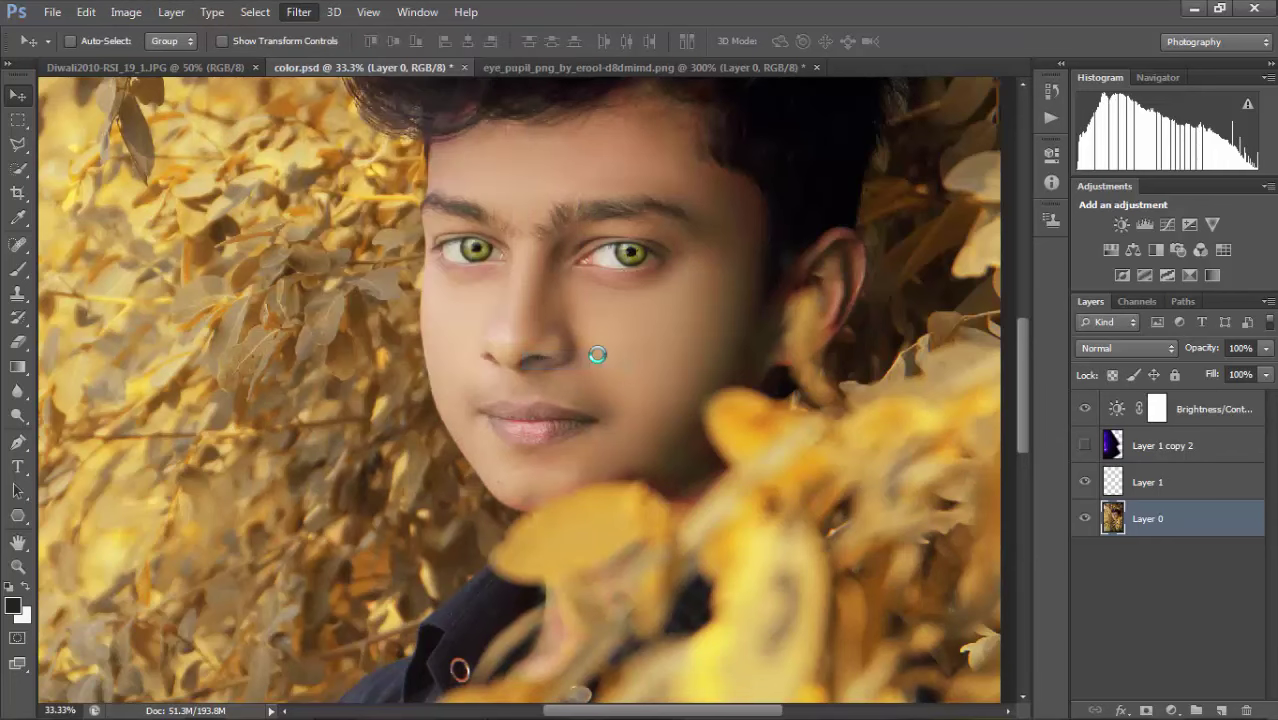
{"action": "left_click", "coordinate": [763, 327]}
{"action": "left_click", "coordinate": [763, 327]}
{"action": "left_click", "coordinate": [763, 327]}
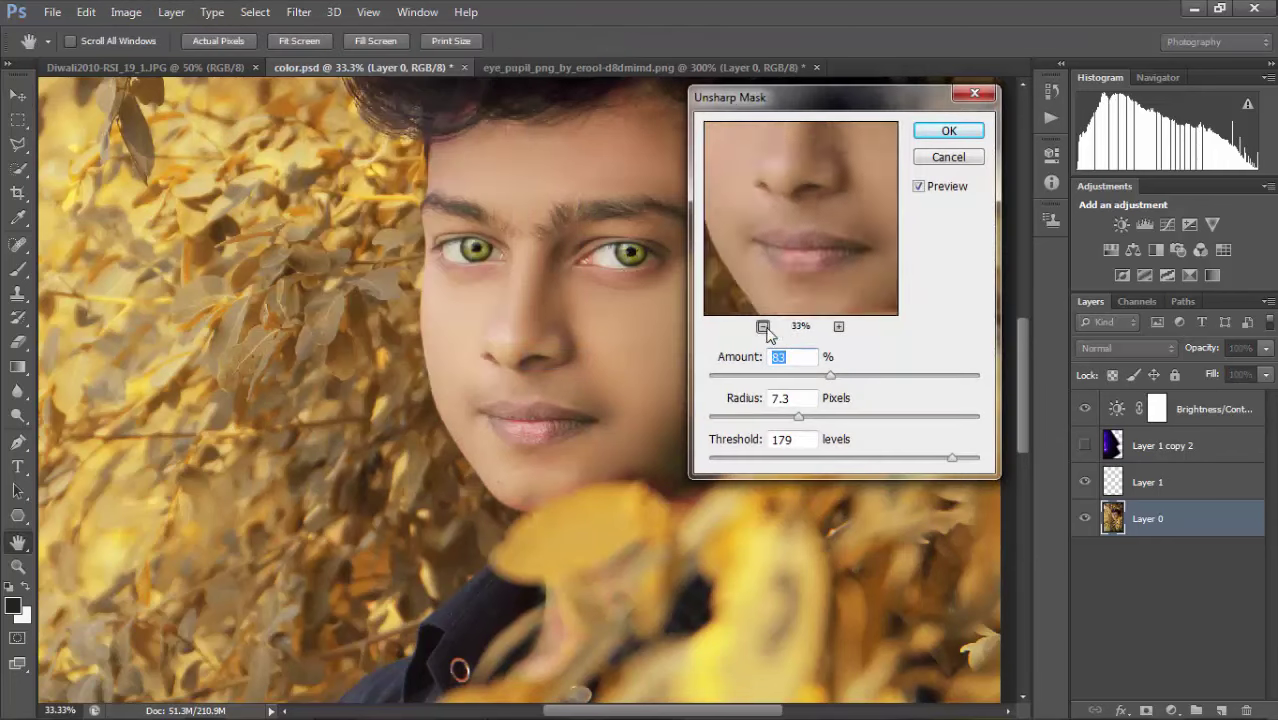
{"action": "left_click", "coordinate": [945, 158]}
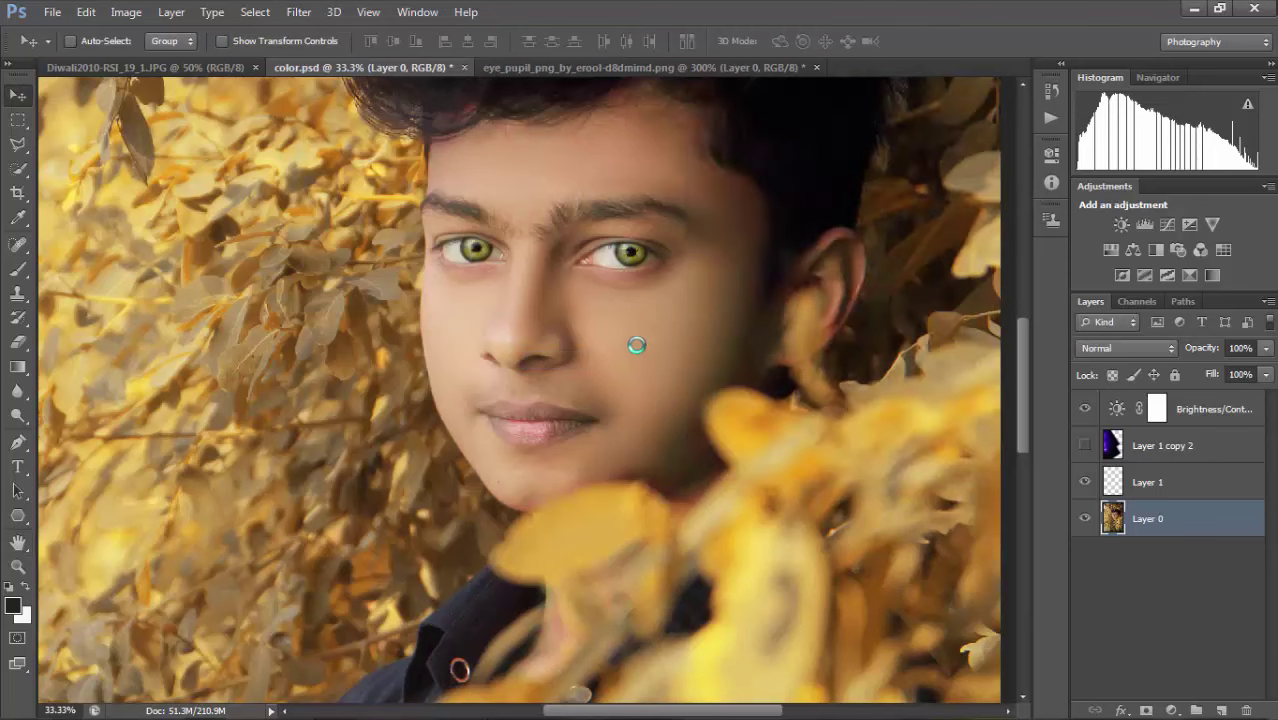
{"action": "key", "text": "ctrl+minus"}
{"action": "key", "text": "ctrl+minus"}
{"action": "key", "text": "ctrl+minus"}
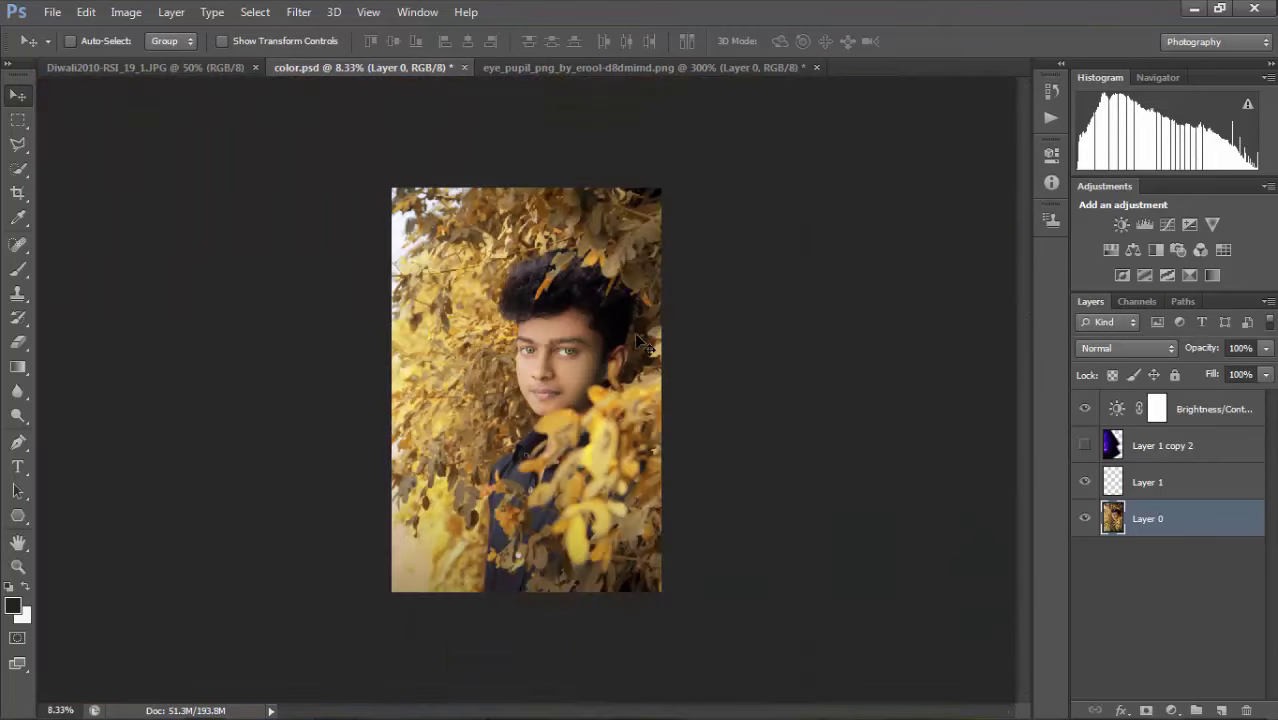
{"action": "key", "text": "ctrl+plus"}
{"action": "left_click", "coordinate": [1085, 446]}
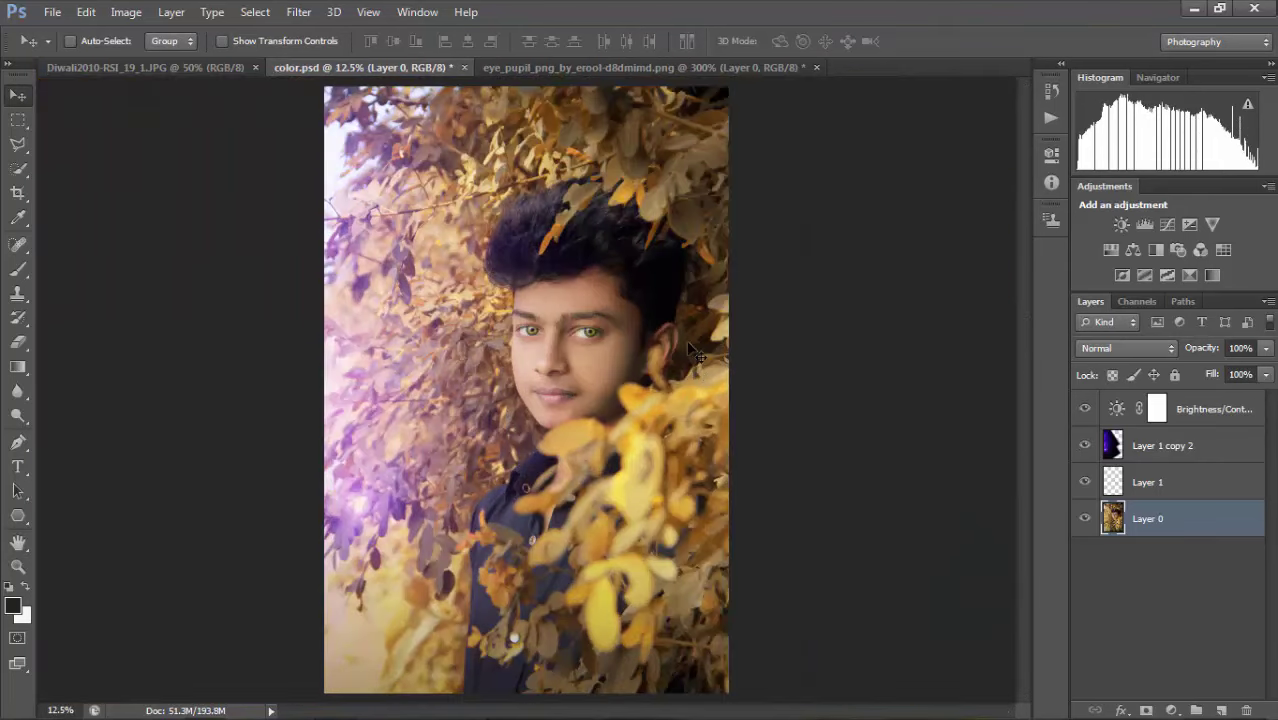
{"action": "key", "text": "ctrl+minus"}
{"action": "left_click", "coordinate": [590, 345], "text": "ctrl"}
Open the signature logo file mY nAme].psd from the desktop.
{"action": "left_click", "coordinate": [52, 12]}
{"action": "left_click", "coordinate": [80, 55]}
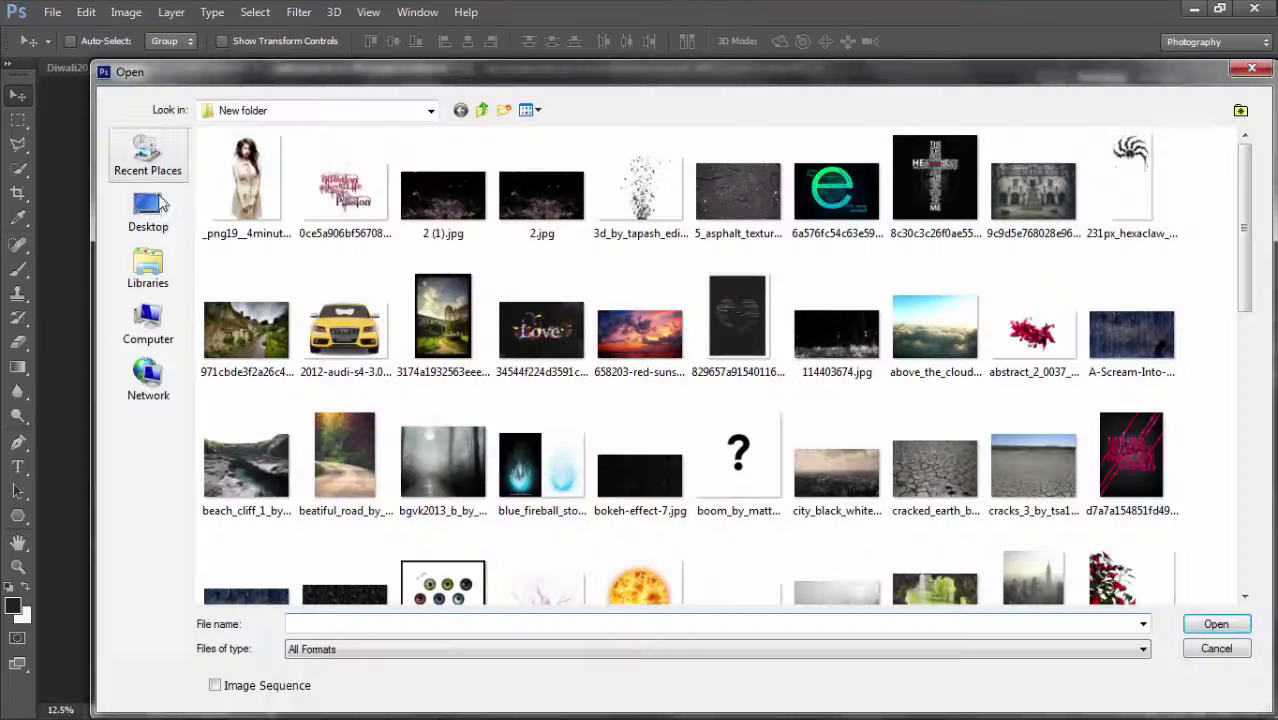
{"action": "left_click", "coordinate": [148, 210]}
{"action": "double_click", "coordinate": [561, 416]}
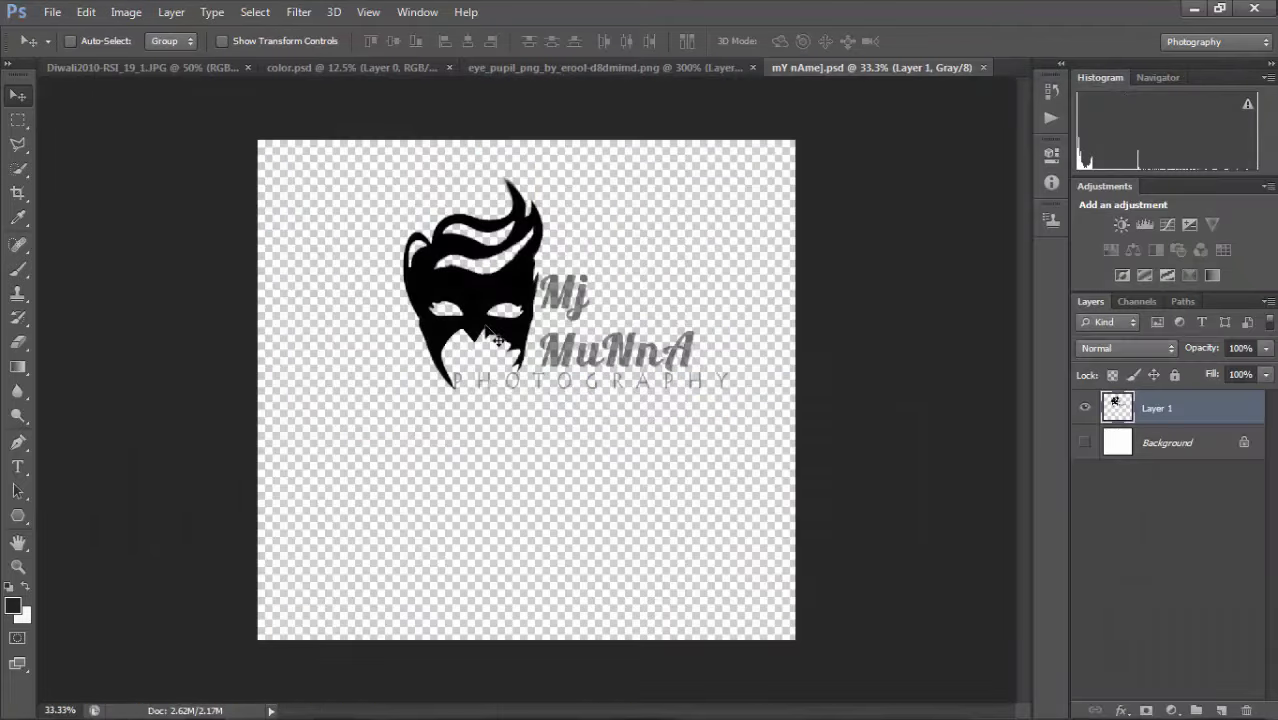
Drag the logo into color.psd, scale it down, and place it left of the face.
{"action": "mouse_move", "coordinate": [440, 200]}
{"action": "left_mouse_down"}
{"action": "mouse_move", "coordinate": [316, 76]}
{"action": "mouse_move", "coordinate": [399, 324]}
{"action": "left_mouse_up"}
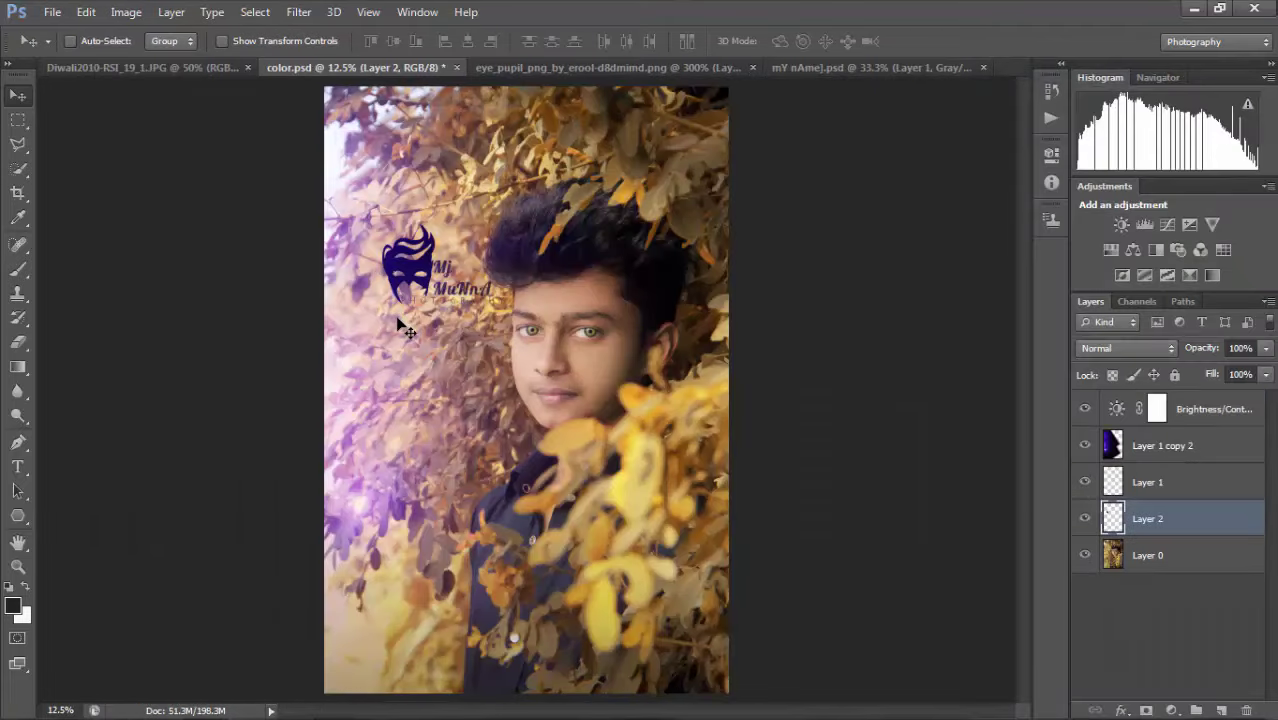
{"action": "key", "text": "ctrl+t"}
{"action": "left_click_drag", "start_coordinate": [507, 218], "coordinate": [500, 222]}
{"action": "key", "text": "Return"}
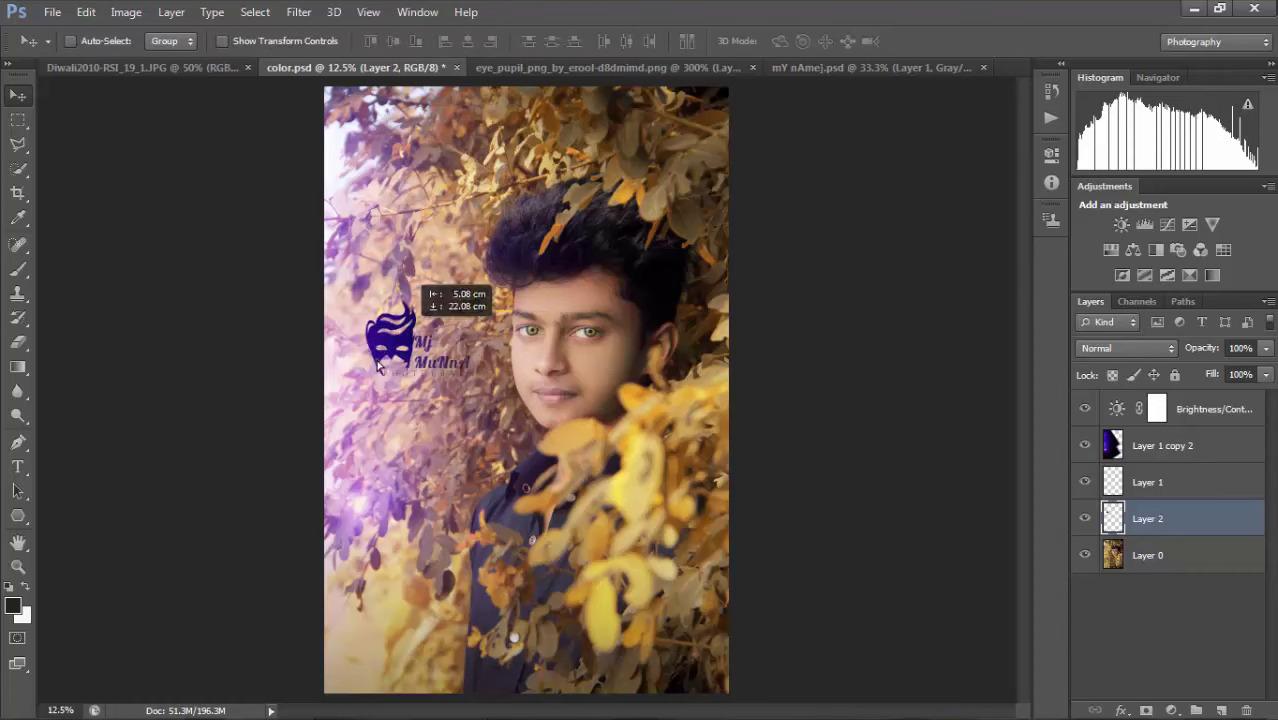
{"action": "left_click_drag", "start_coordinate": [445, 262], "coordinate": [392, 365]}
{"action": "key", "text": "ctrl+minus"}
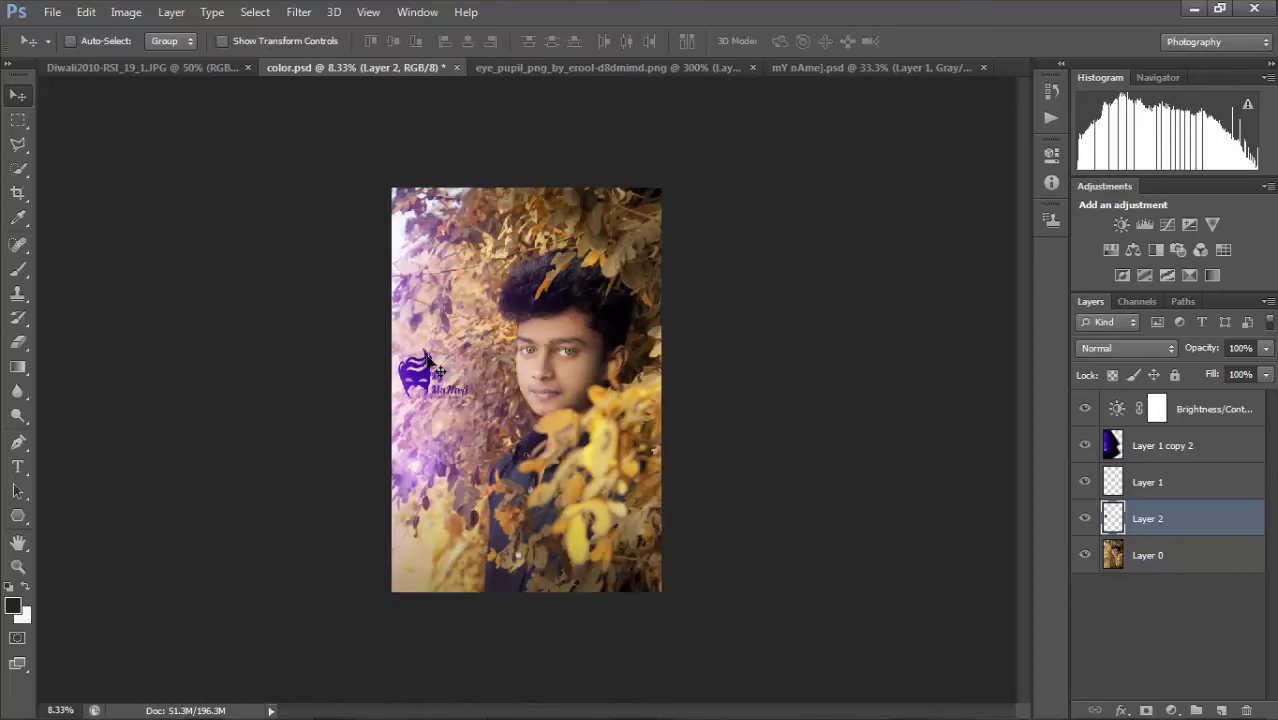